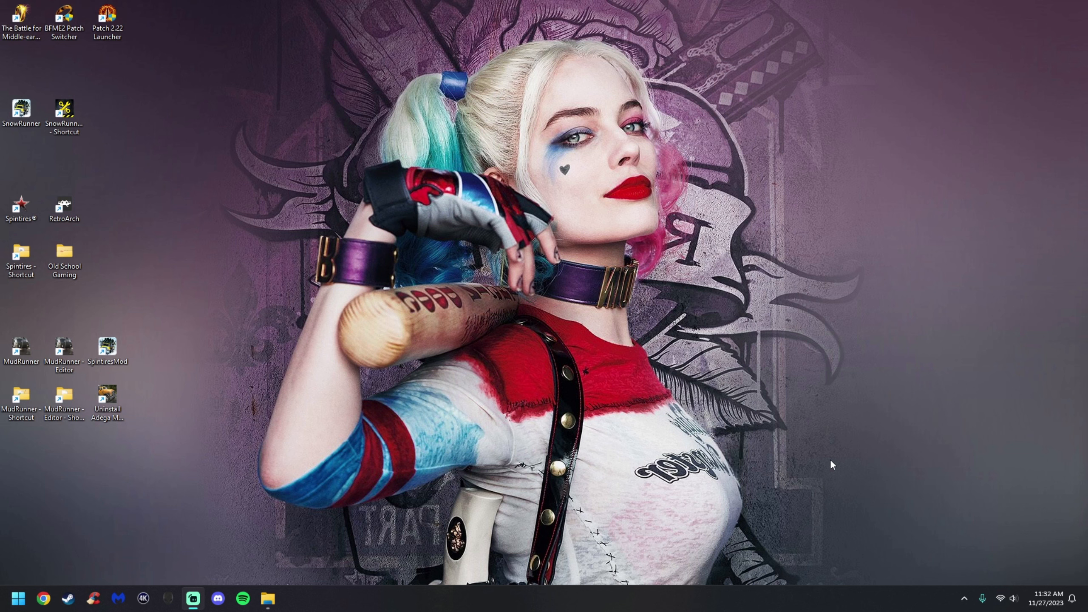
Start the MudRunner Editor through SpintiresMod and open level_tutorialmap.xml from the Tutorial Map mod's prebuild folder.
double_click(122, 354)
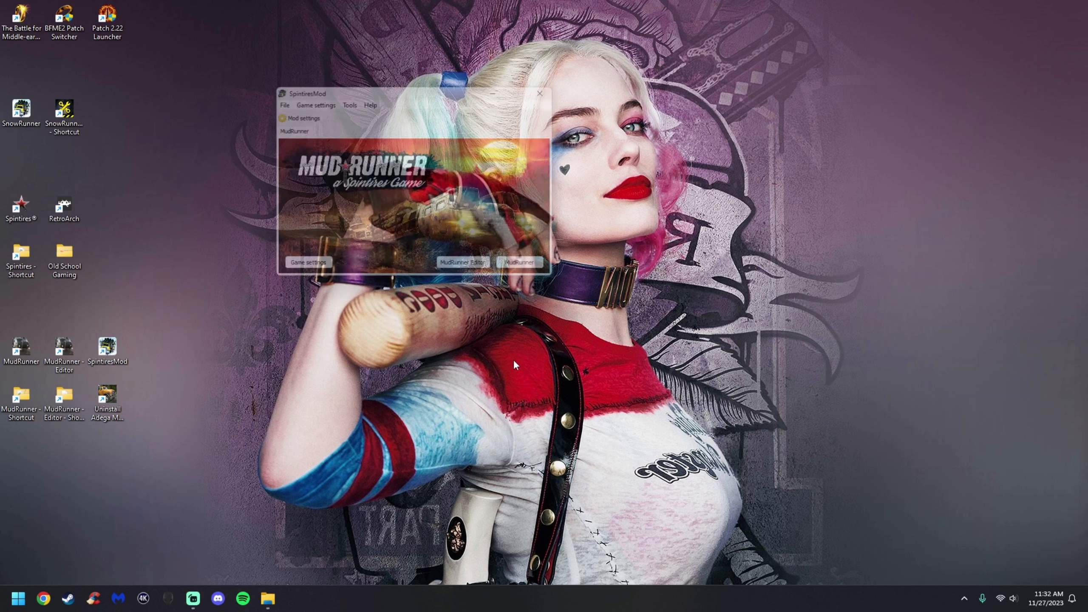
click(491, 272)
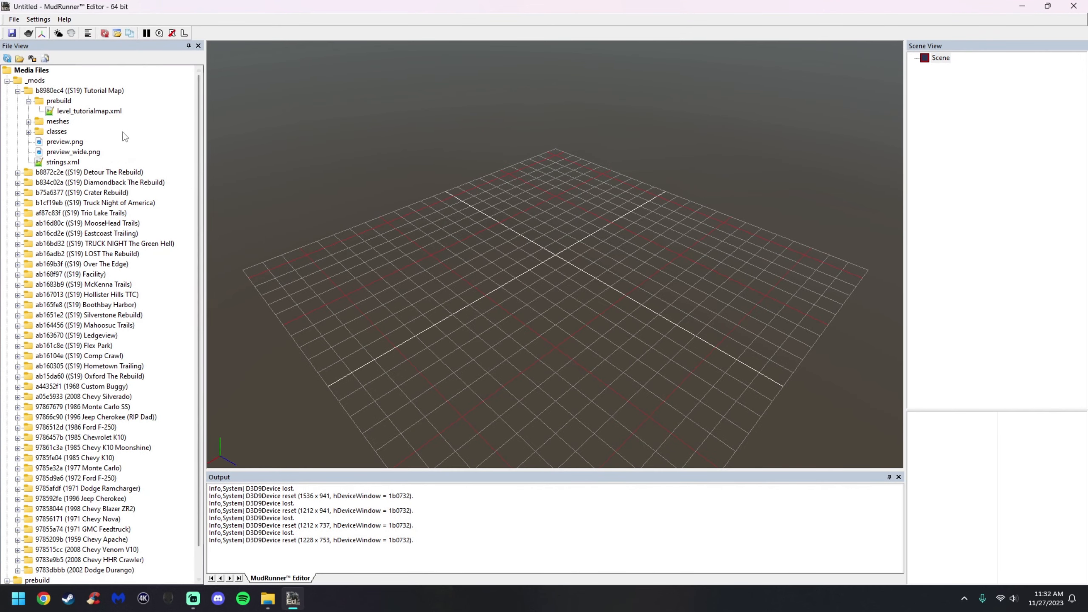
double_click(99, 111)
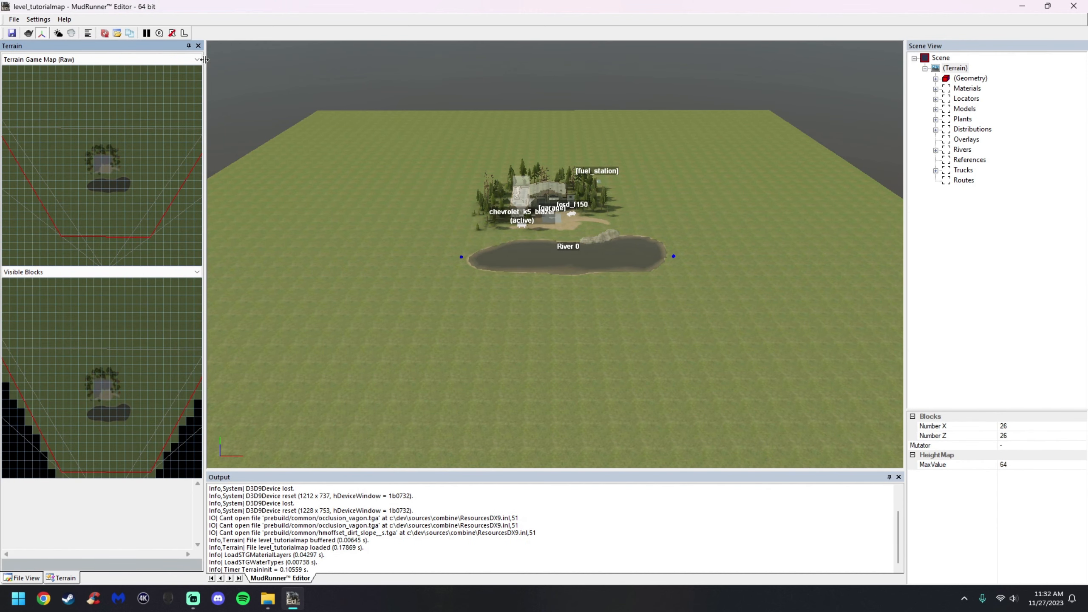
Auto-hide the Terrain and Output panels to enlarge the 3D viewport of the tutorial map.
click(188, 46)
click(888, 477)
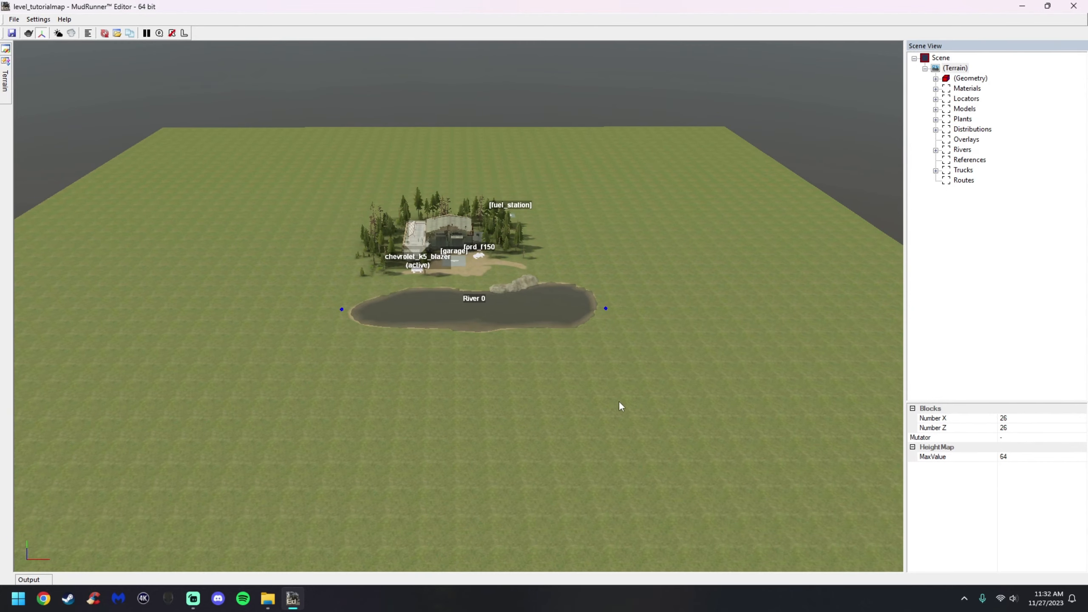
scroll(491, 371, down, 1)
scroll(492, 370, up, 2)
middle_drag(493, 370, 472, 322)
scroll(469, 282, down, 1)
scroll(469, 327, up, 3)
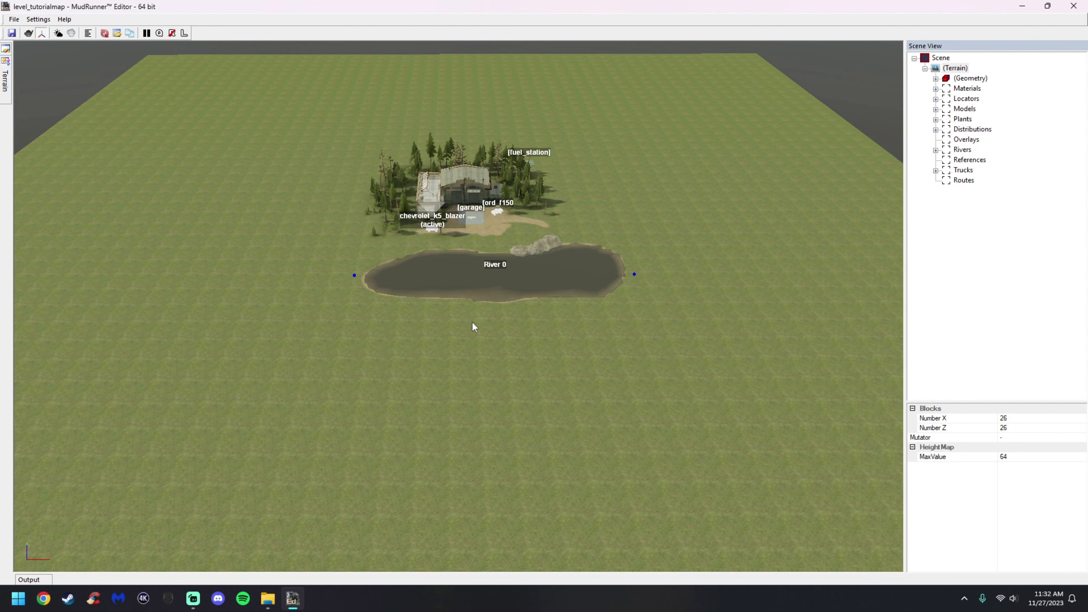
scroll(493, 311, up, 1)
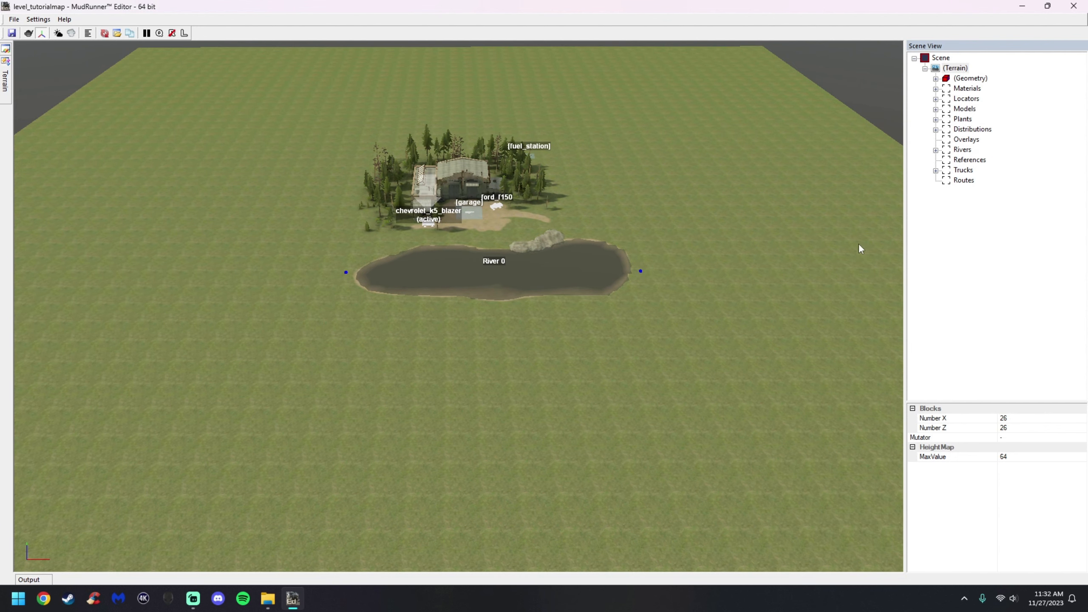
Inspect the settings and terrain overlay of the existing dirt_to_grass material under Materials.
click(965, 89)
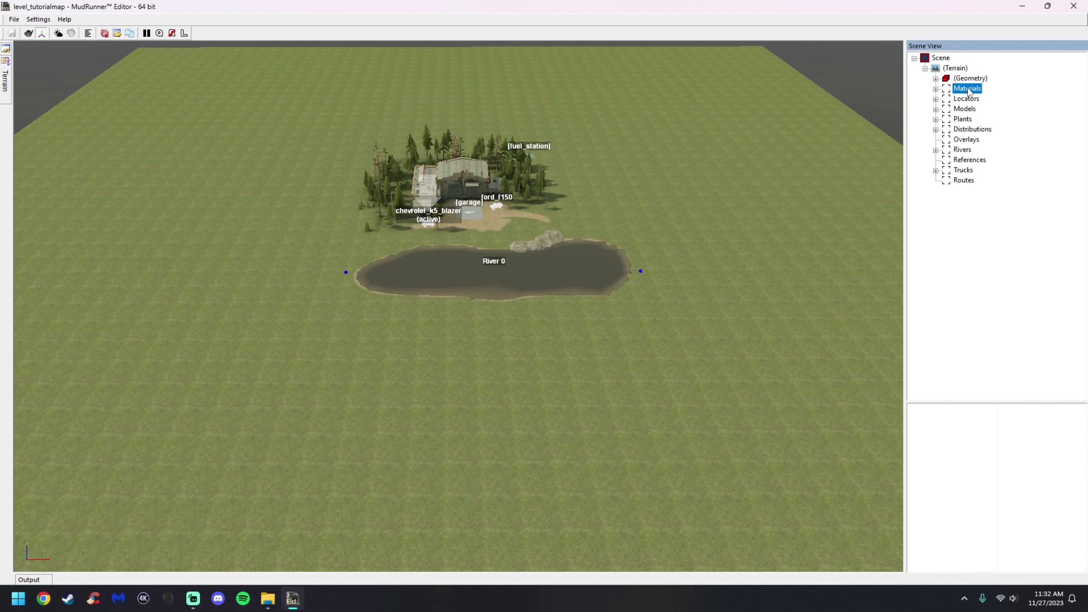
click(935, 90)
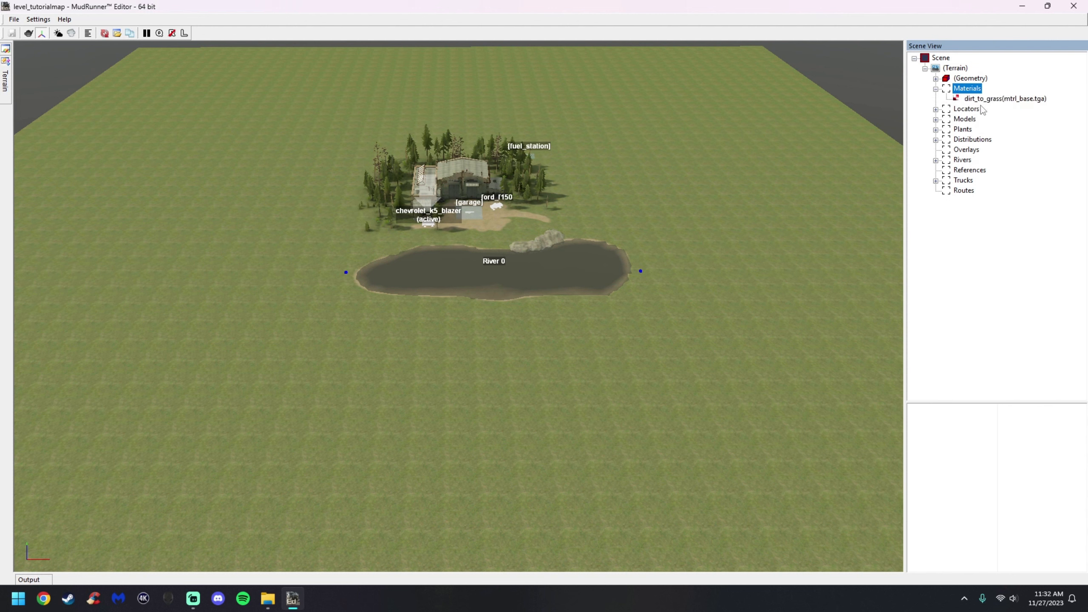
click(985, 99)
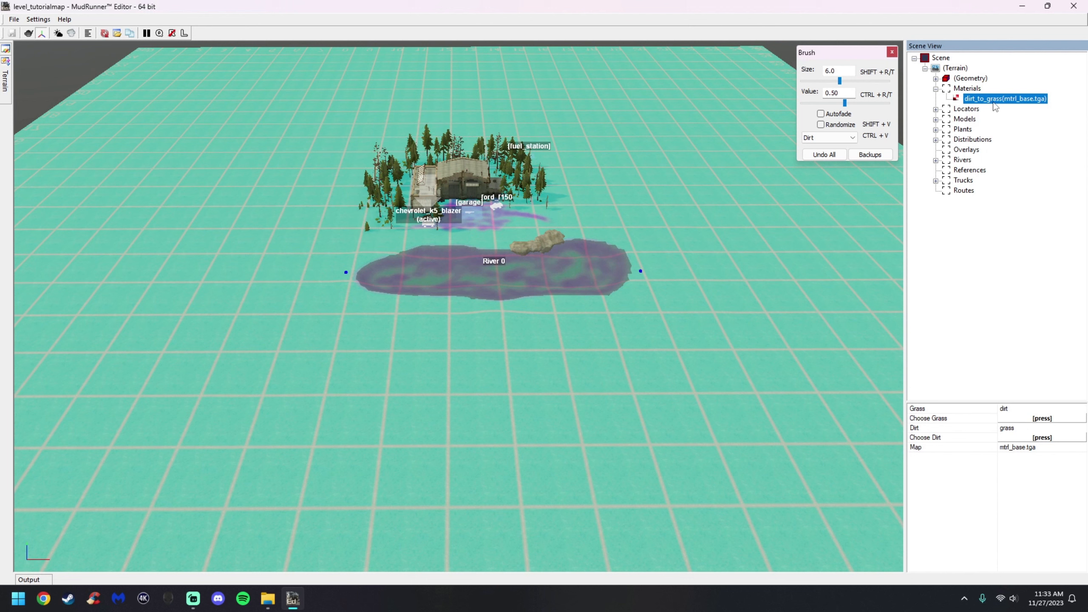
click(749, 226)
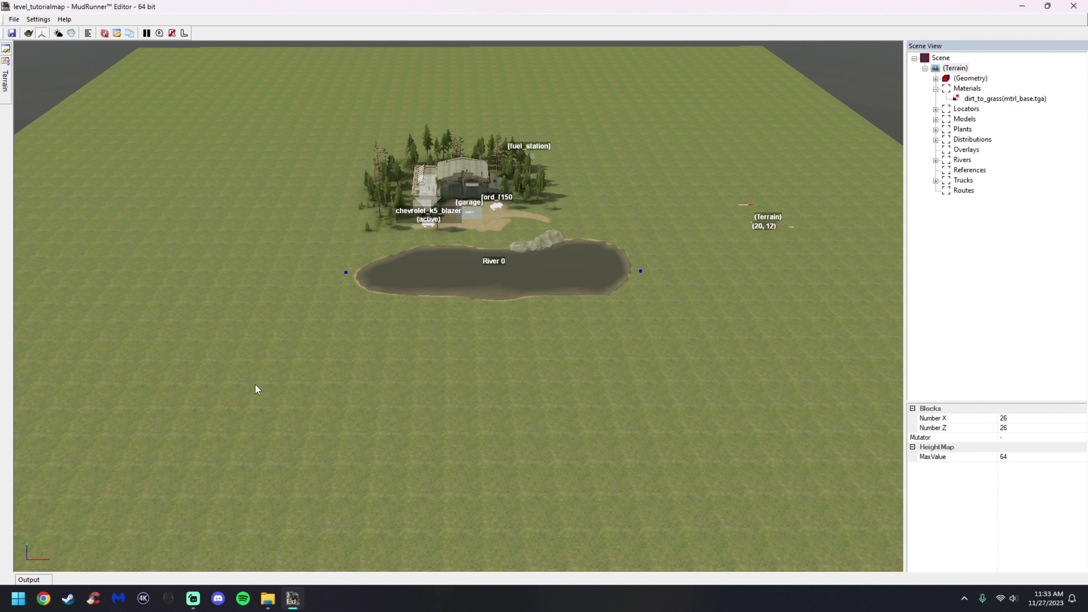
Add a new material to the terrain's Materials group.
right_click(475, 362)
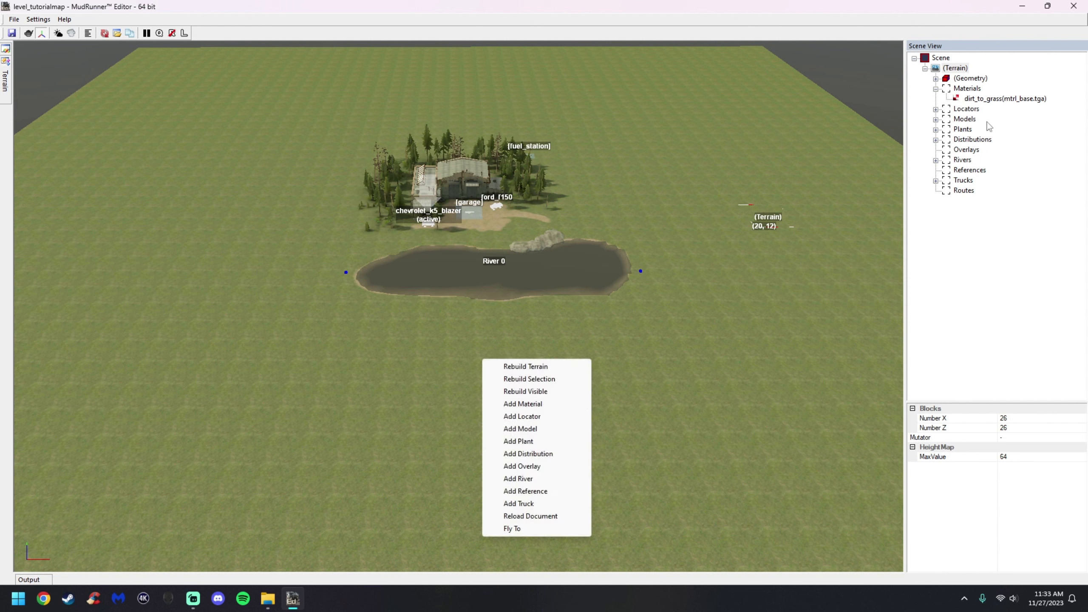
click(976, 89)
right_click(977, 89)
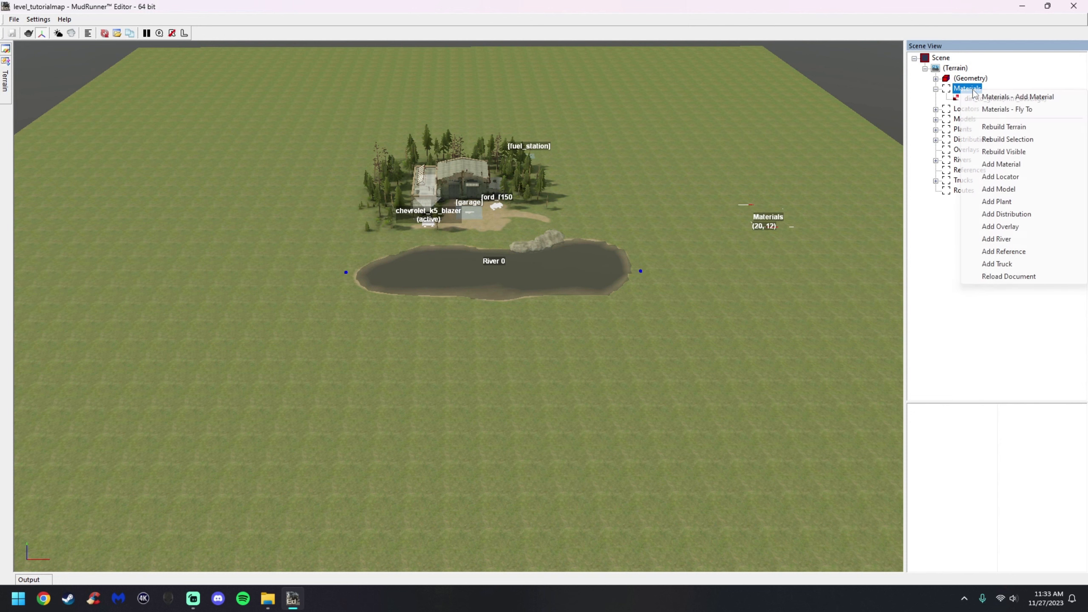
click(1018, 98)
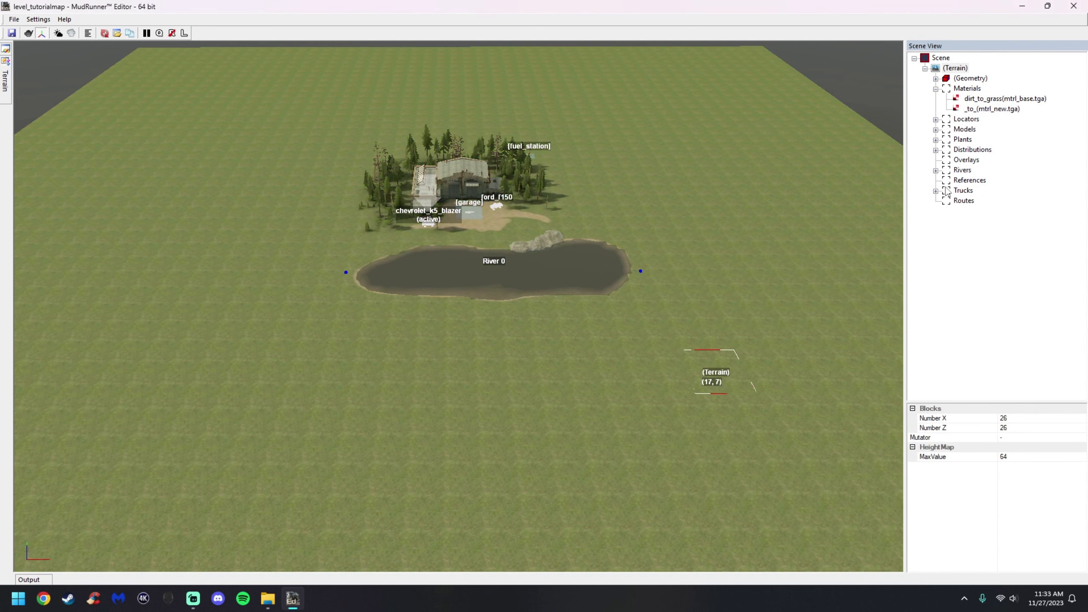
Set the new mtrl_new.tga material's Grass texture to concrete and its Dirt texture to grass.
click(992, 110)
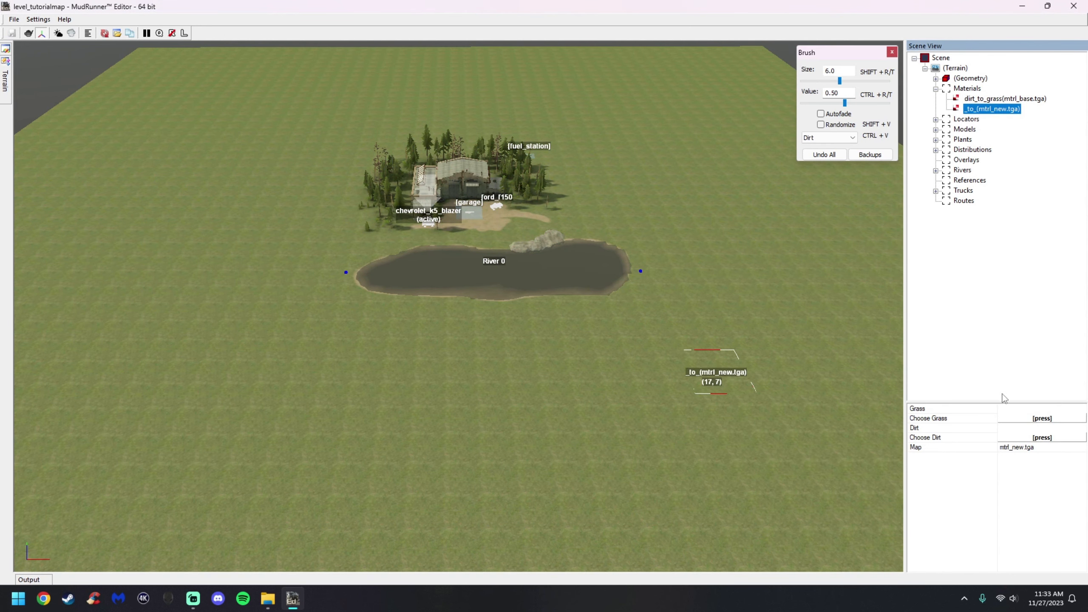
click(1042, 418)
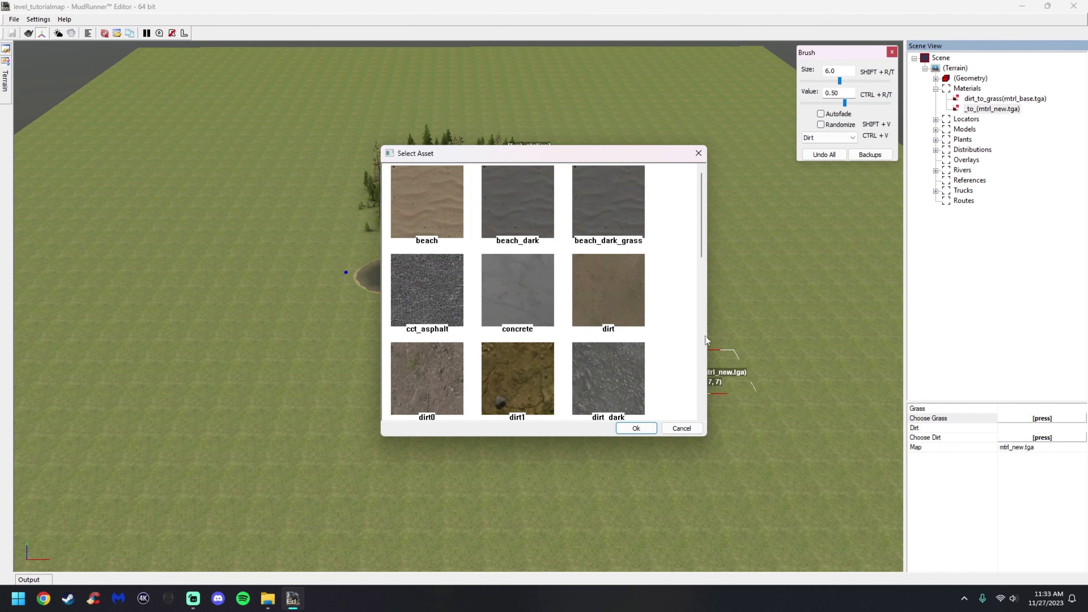
click(515, 295)
click(629, 428)
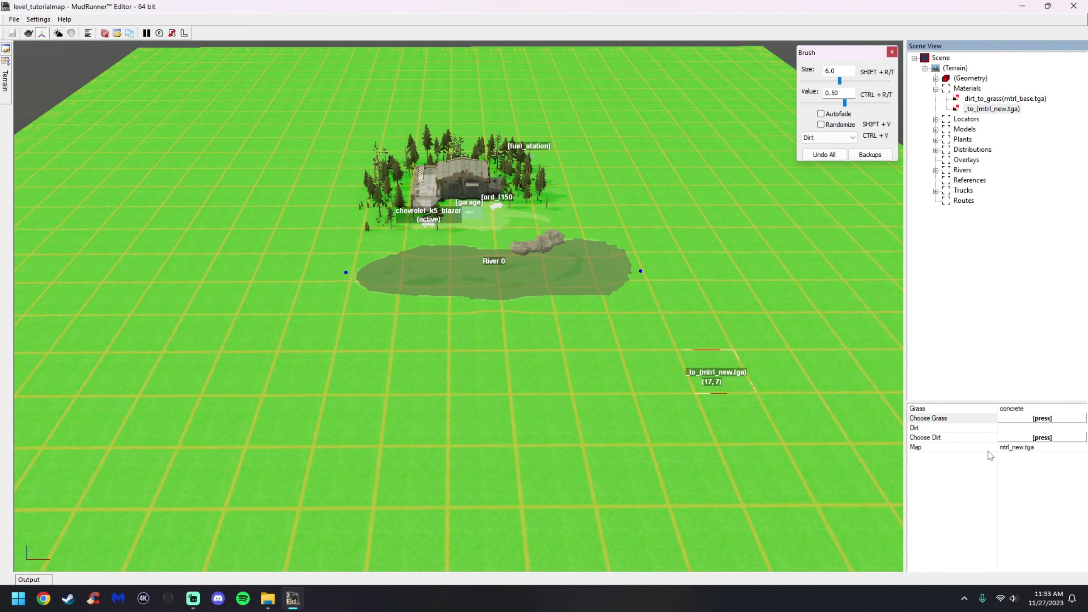
click(1041, 438)
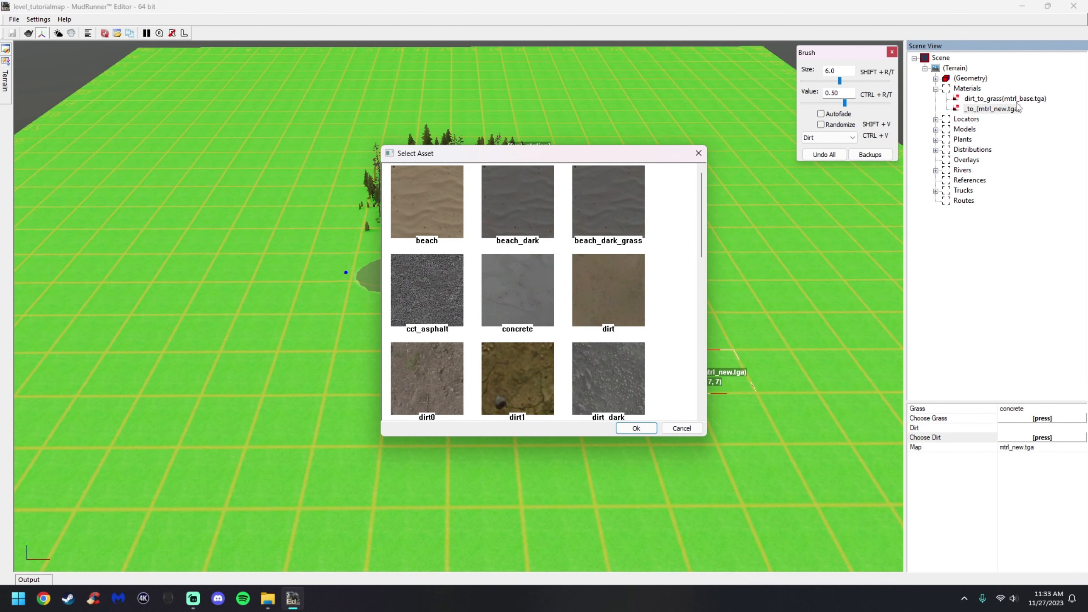
scroll(618, 301, down, 5)
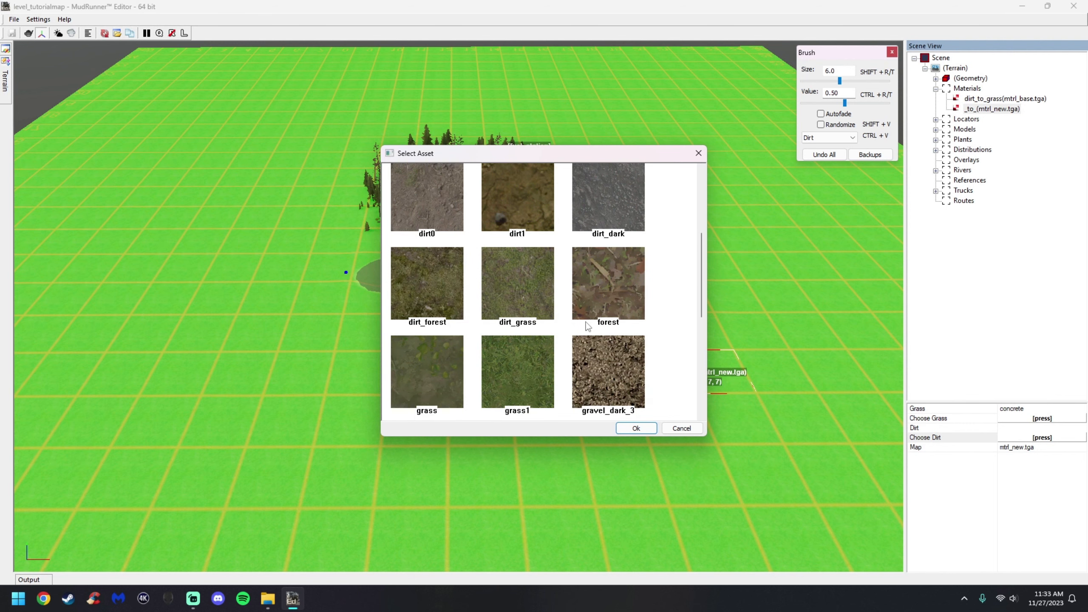
click(432, 361)
click(636, 428)
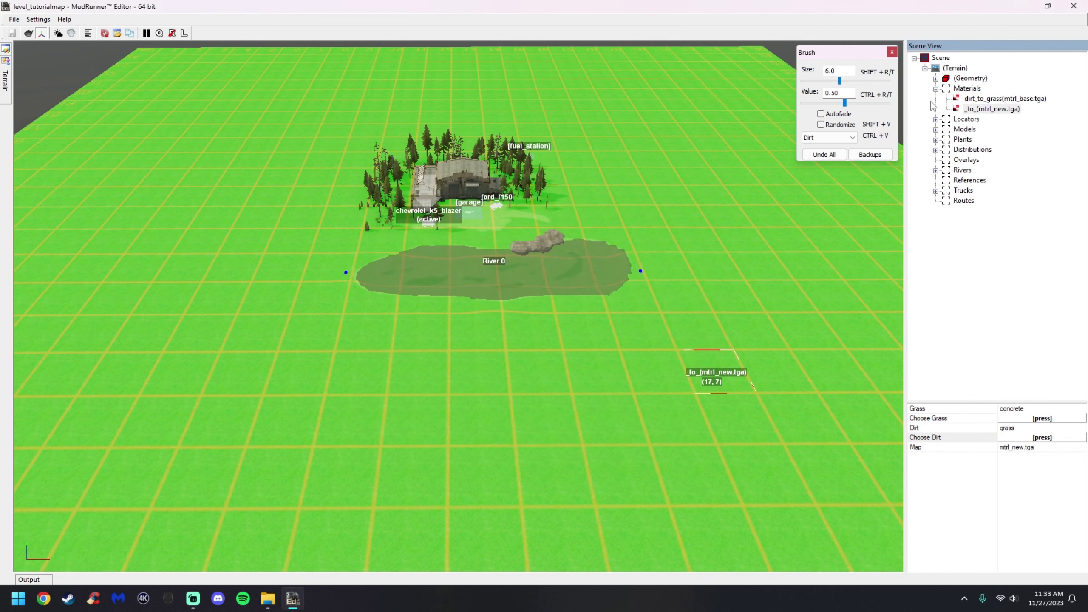
Paint a test patch on the grass below the river with the Dirt brush at value 0.30, and rebuild the terrain.
click(824, 104)
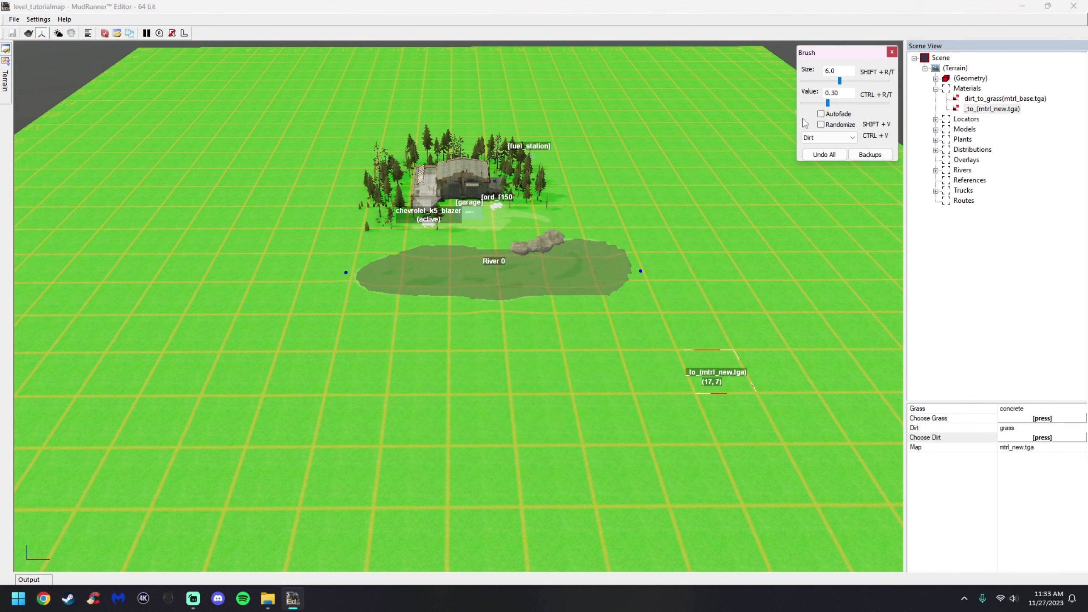
scroll(455, 336, up, 3)
mouse_move(426, 362)
mouse_down()
mouse_move(436, 417)
mouse_move(454, 416)
mouse_up()
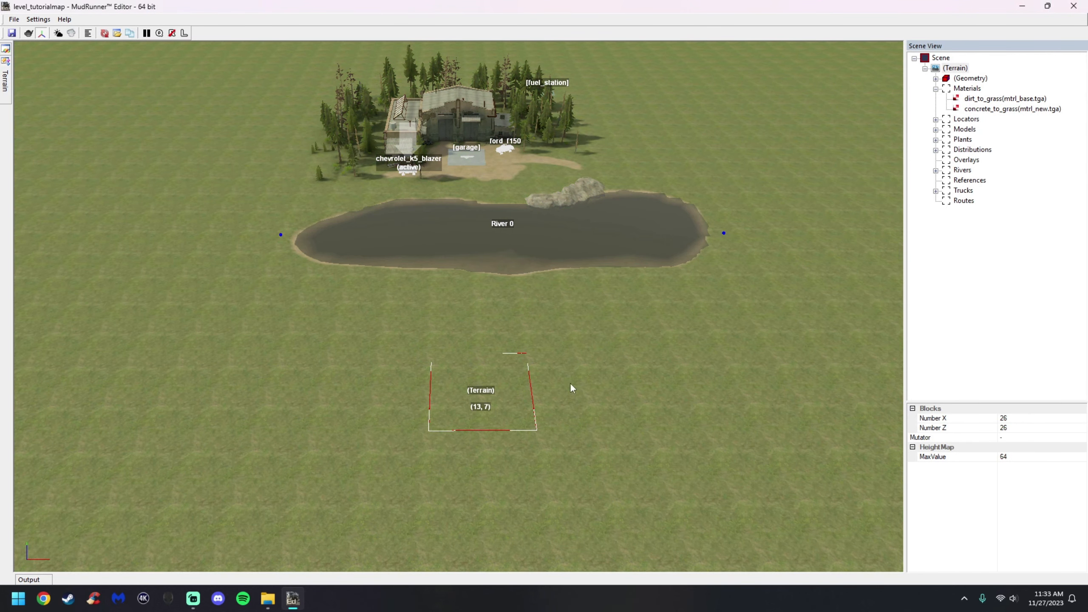
right_click(500, 392)
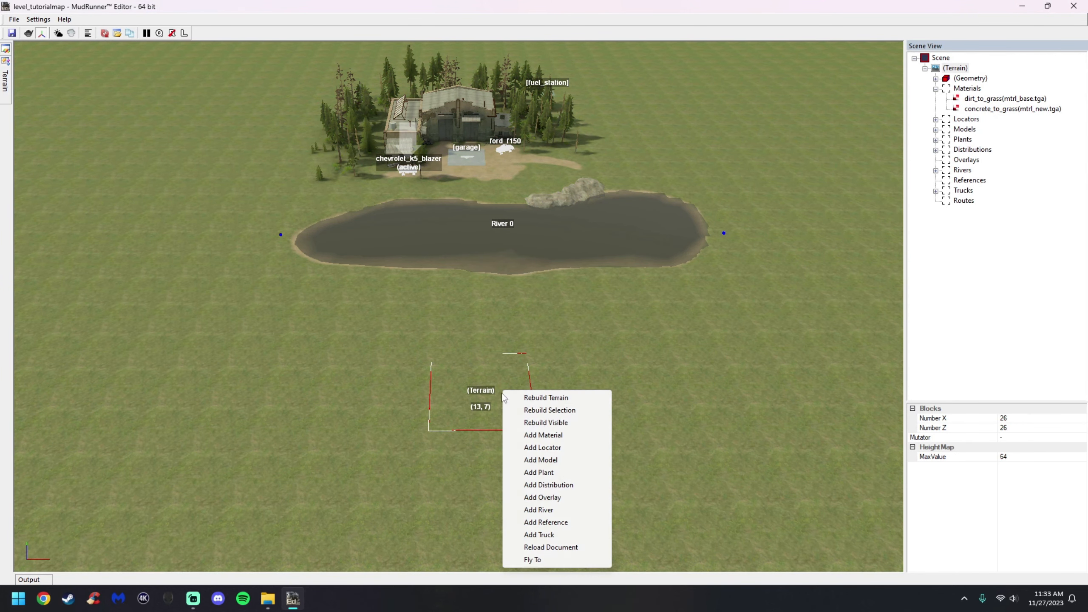
click(523, 399)
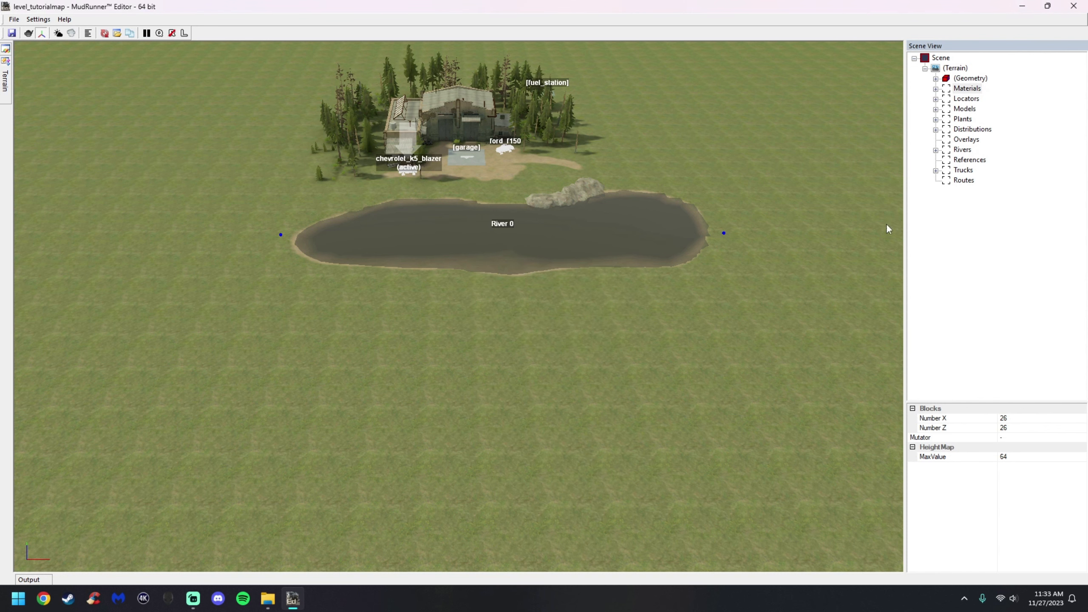
Paint over the test patch on the concrete_to_grass material using the Dirt brush at value 1.00.
click(936, 89)
click(983, 108)
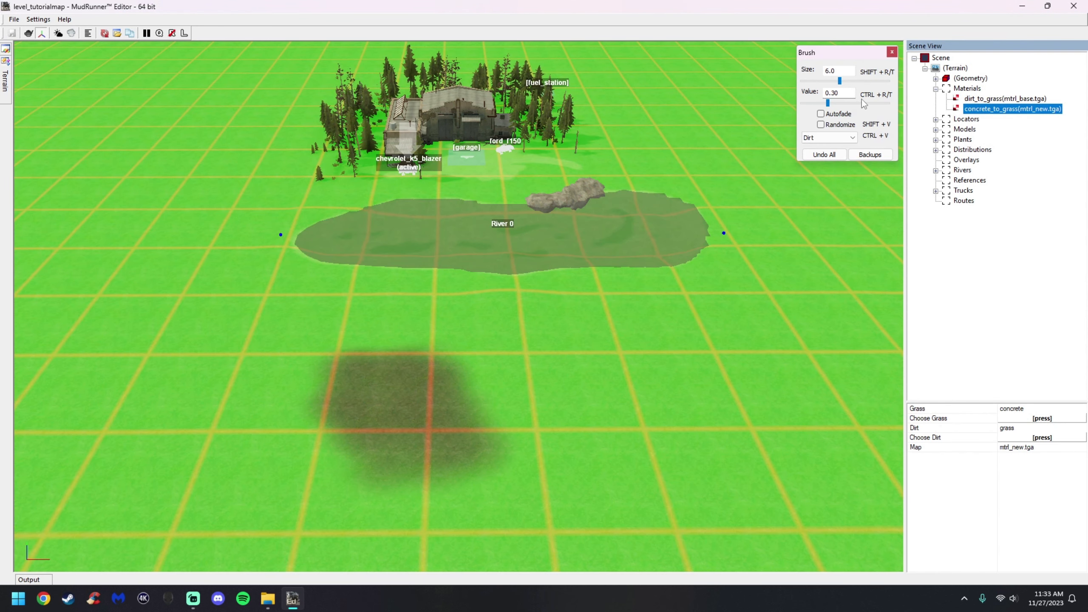
mouse_move(505, 313)
mouse_down()
mouse_move(469, 352)
mouse_move(211, 401)
mouse_move(517, 461)
mouse_move(376, 448)
mouse_up()
right_click(400, 419)
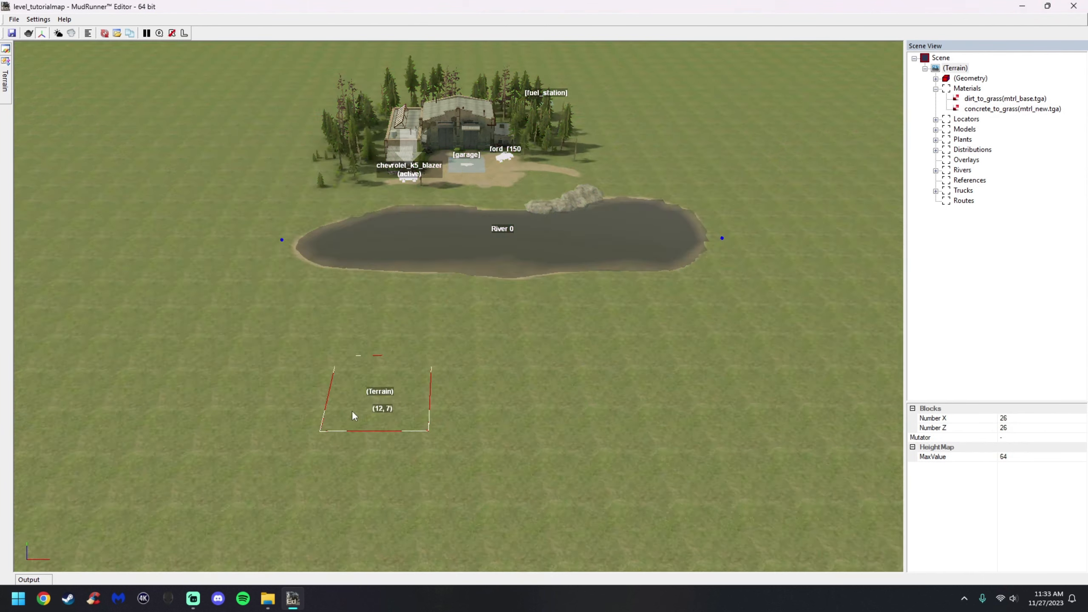
Switch the concrete_to_grass material's brush to Opacity with size 3.0 and value 0.75.
scroll(317, 394, down, 4)
middle_drag(286, 378, 638, 275)
click(996, 108)
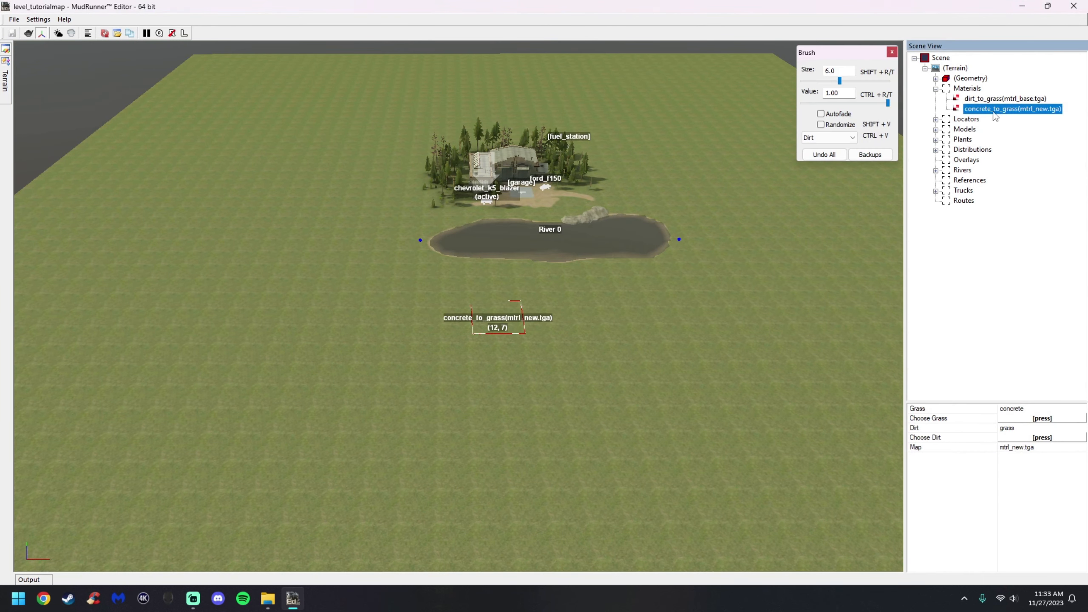
click(816, 139)
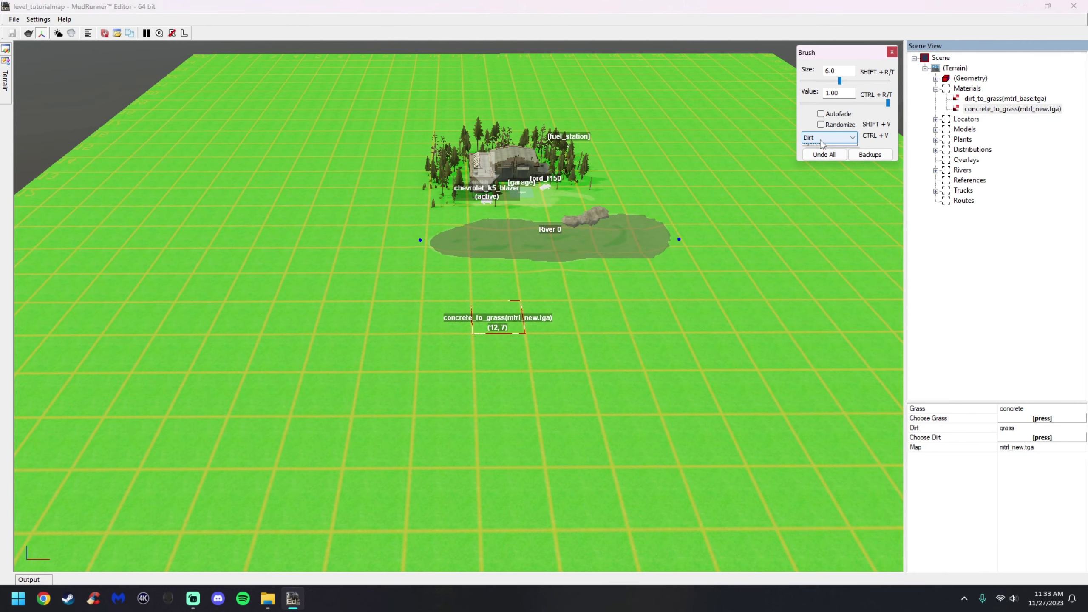
click(825, 155)
drag(887, 103, 865, 103)
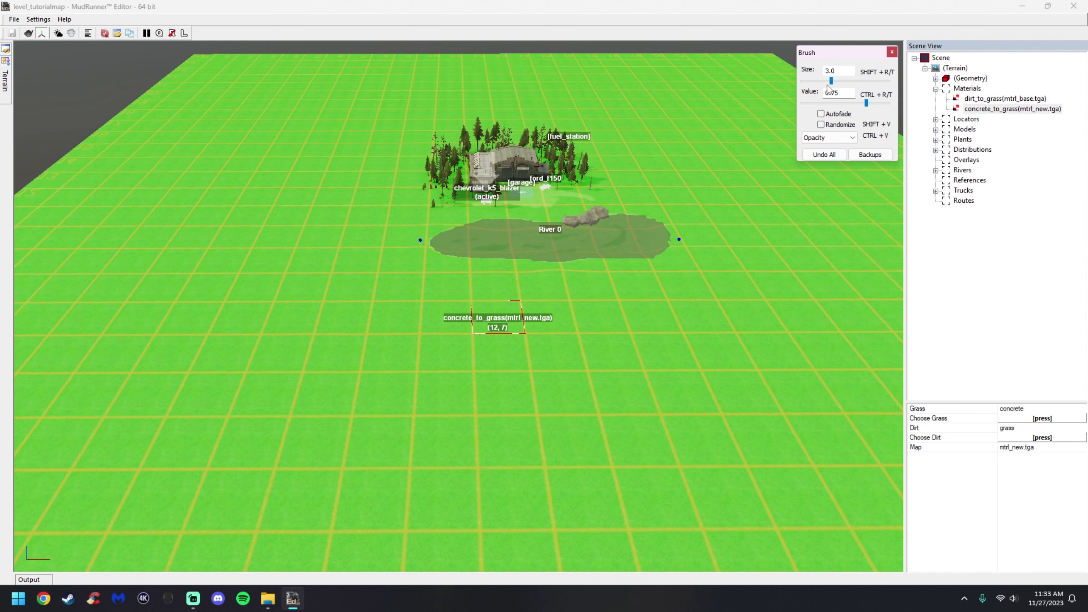
Try enabling the concrete_to_grass material on a wide area of terrain blocks below the river, and undo all of that painting.
middle_drag(483, 396, 481, 418)
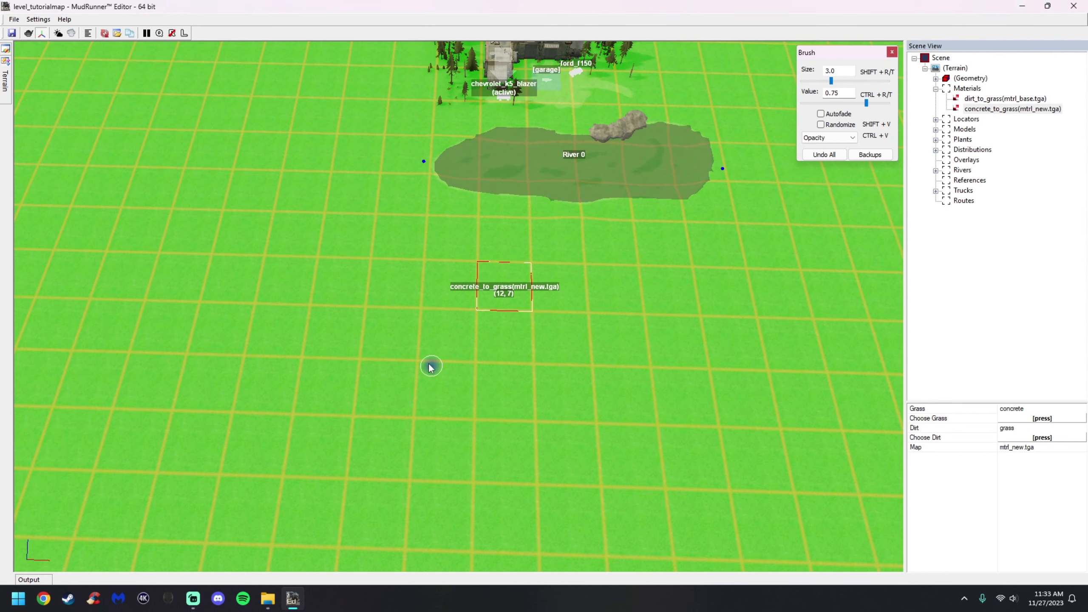
middle_drag(431, 367, 432, 337)
click(469, 338)
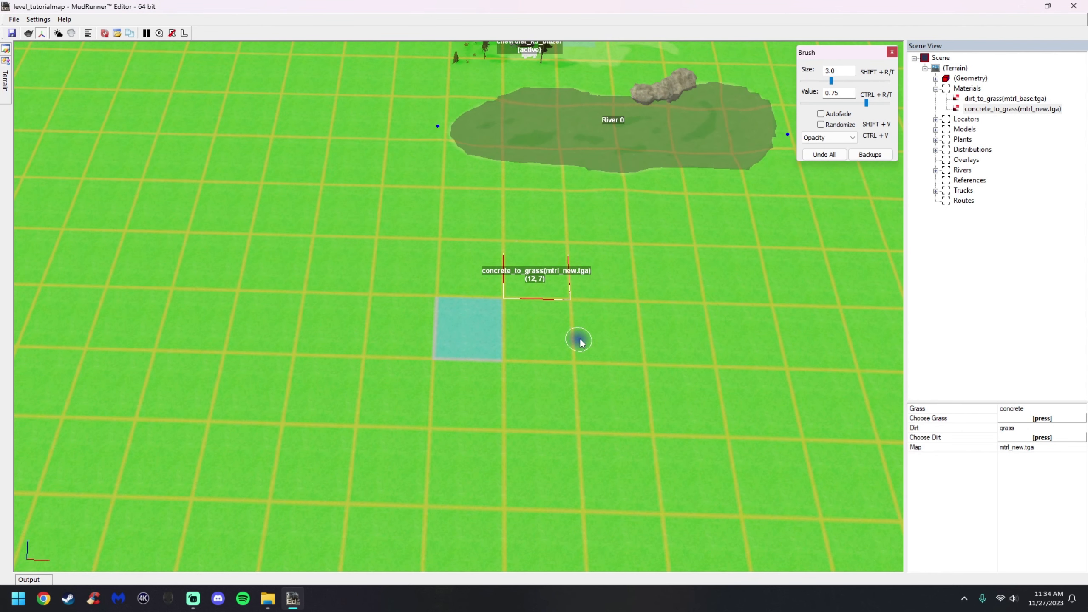
click(610, 340)
click(738, 349)
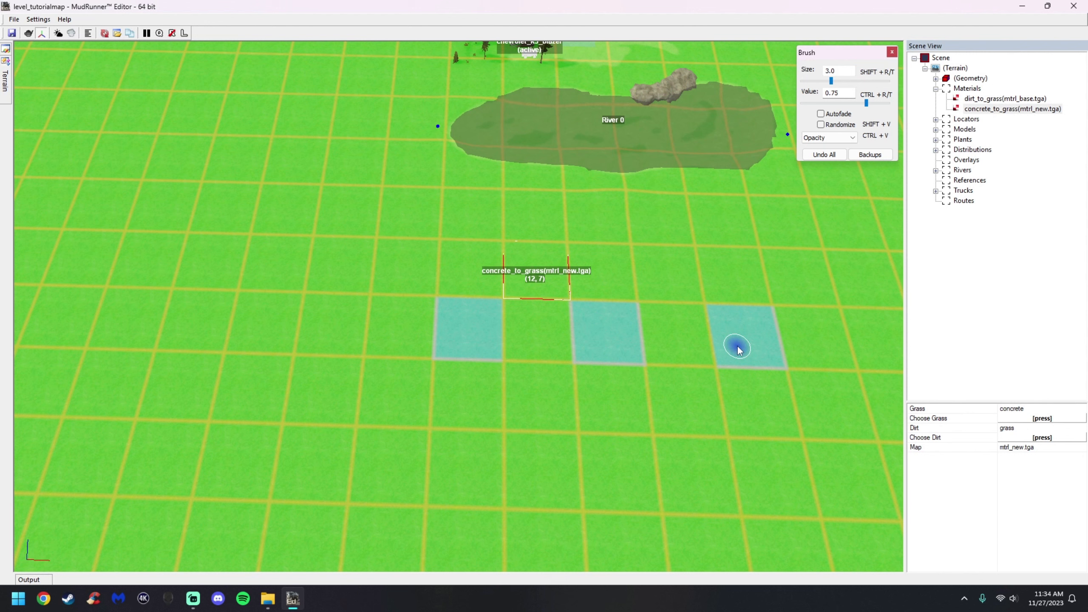
click(502, 429)
click(647, 442)
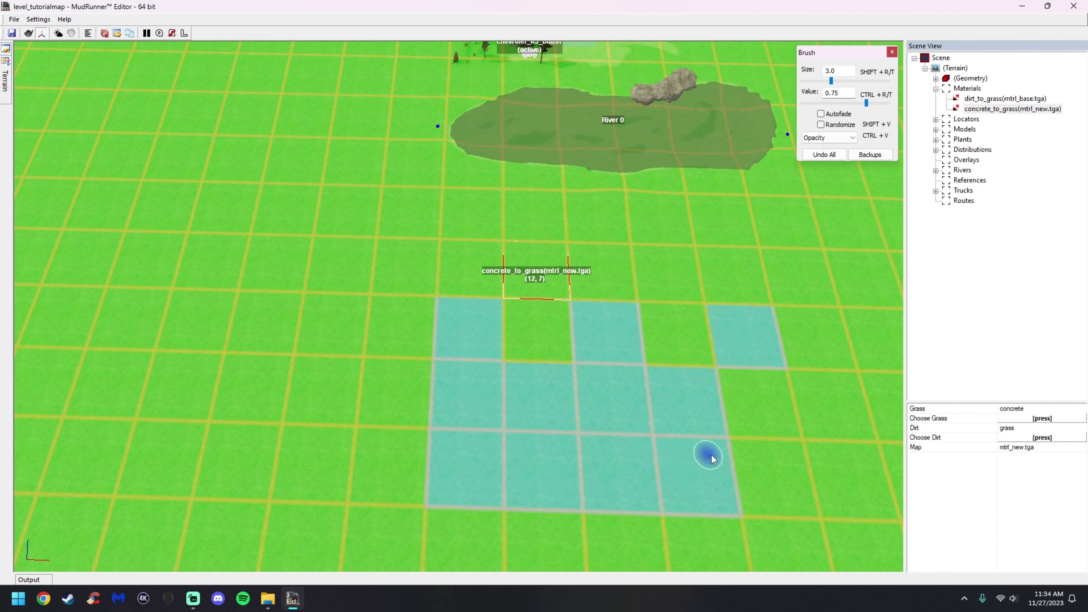
click(804, 445)
mouse_move(866, 437)
mouse_down()
mouse_move(653, 305)
mouse_move(364, 361)
mouse_move(512, 410)
mouse_move(514, 444)
mouse_up()
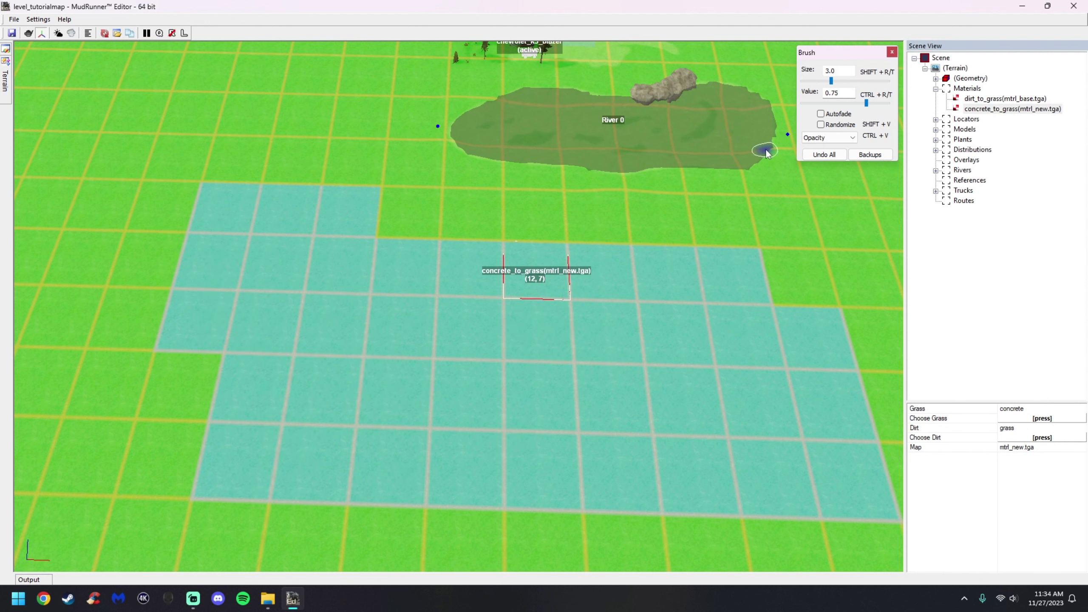
click(824, 154)
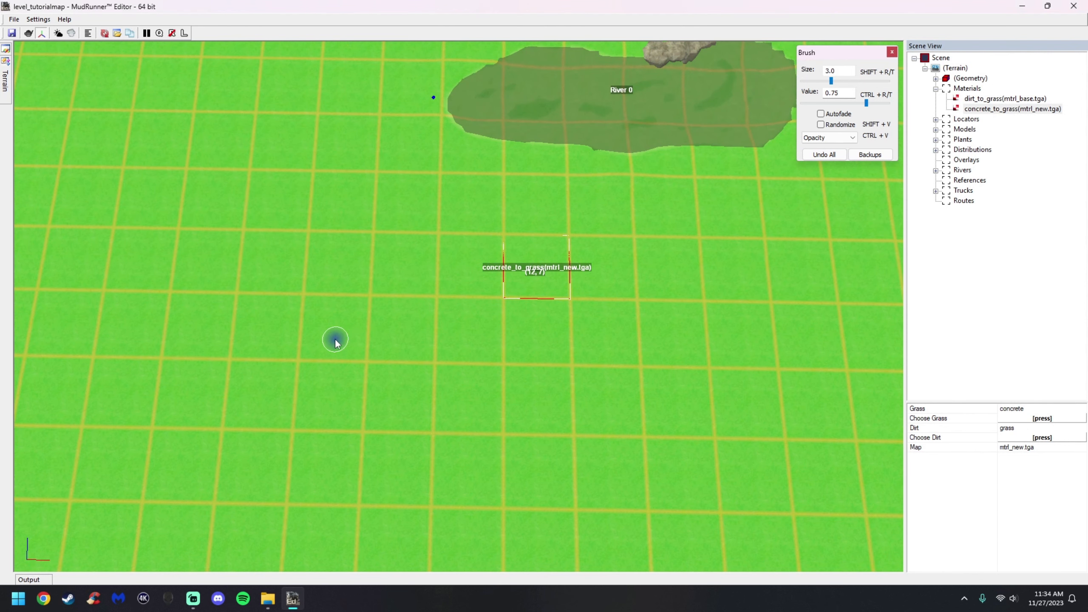
Enable the concrete_to_grass material on a three-by-three group of terrain blocks near block (12, 7).
scroll(341, 330, up, 1)
click(307, 318)
mouse_move(307, 317)
mouse_down()
mouse_move(369, 373)
mouse_move(385, 302)
mouse_up()
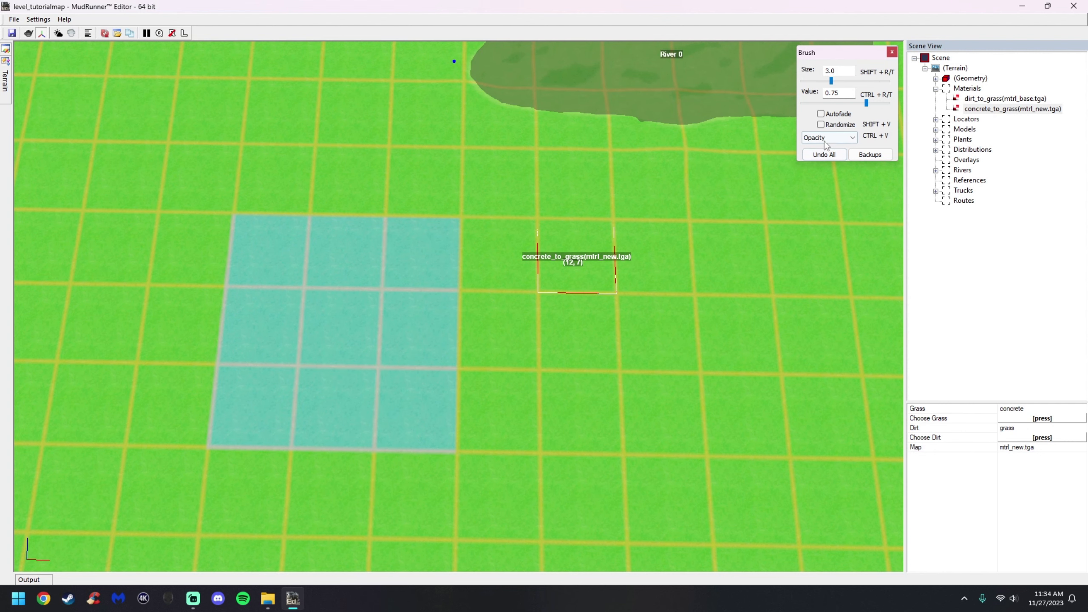
Switch the concrete_to_grass brush to Dirt at value 0.30, paint a short test strip in block (10, 6), and rebuild the terrain.
right_click(457, 297)
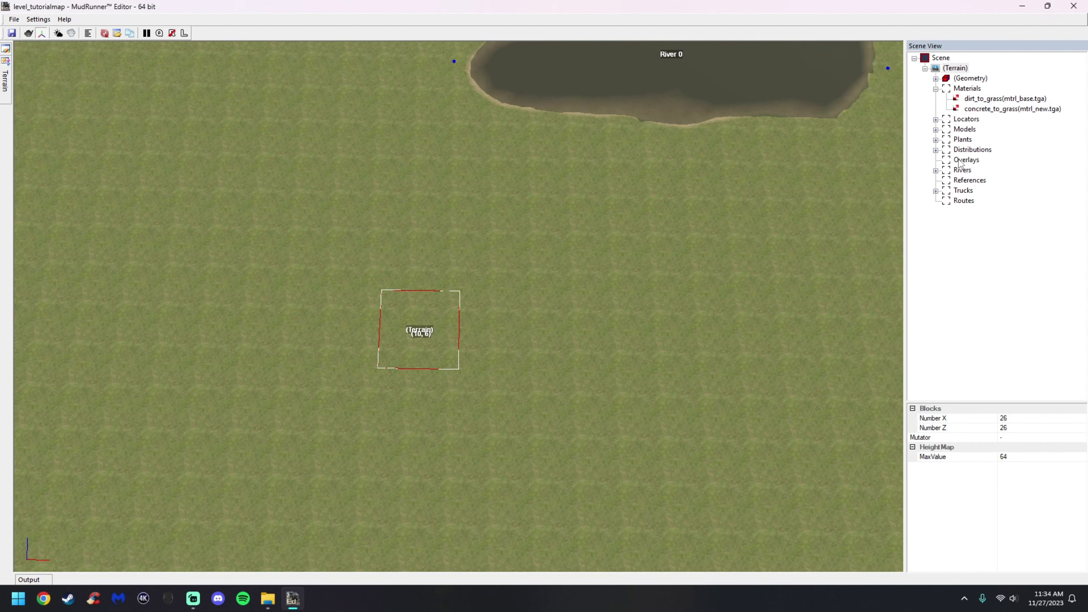
click(997, 109)
click(834, 141)
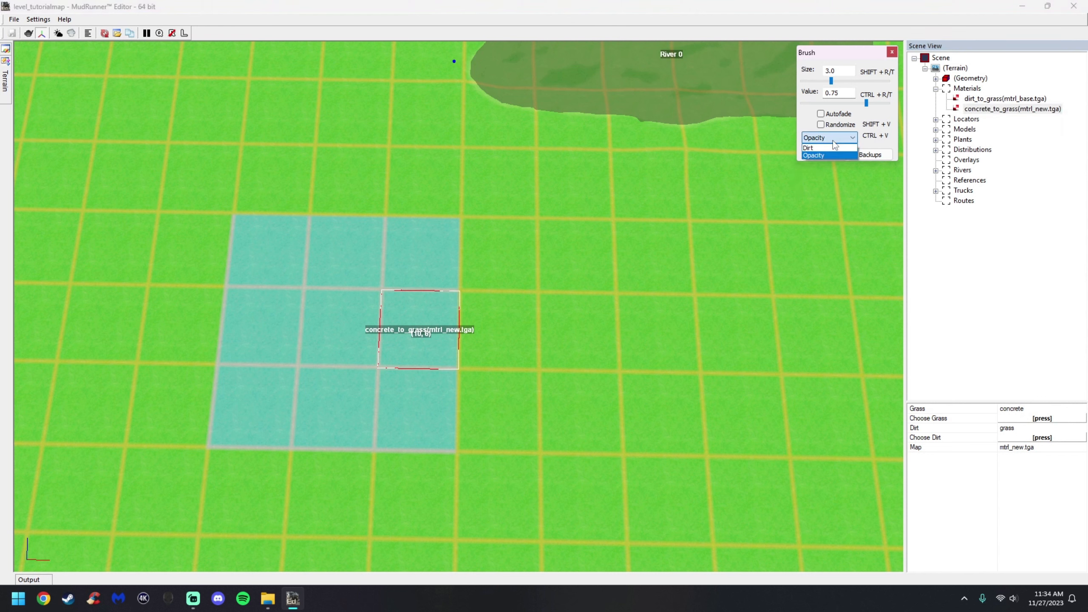
click(831, 148)
drag(866, 103, 828, 104)
scroll(259, 304, up, 5)
middle_drag(474, 296, 476, 295)
scroll(674, 310, down, 3)
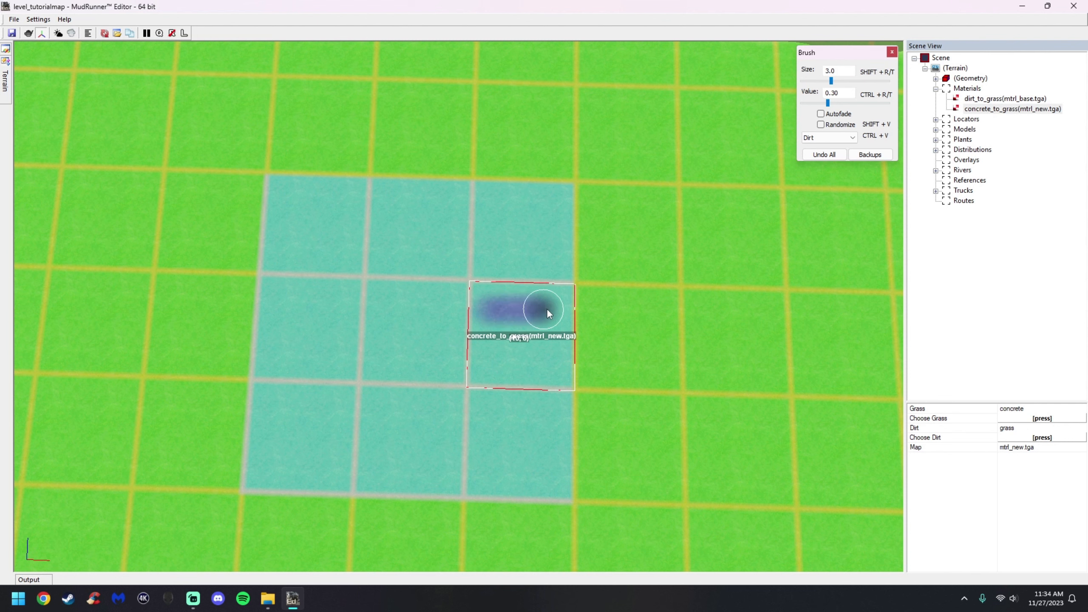
key(ctrl+b)
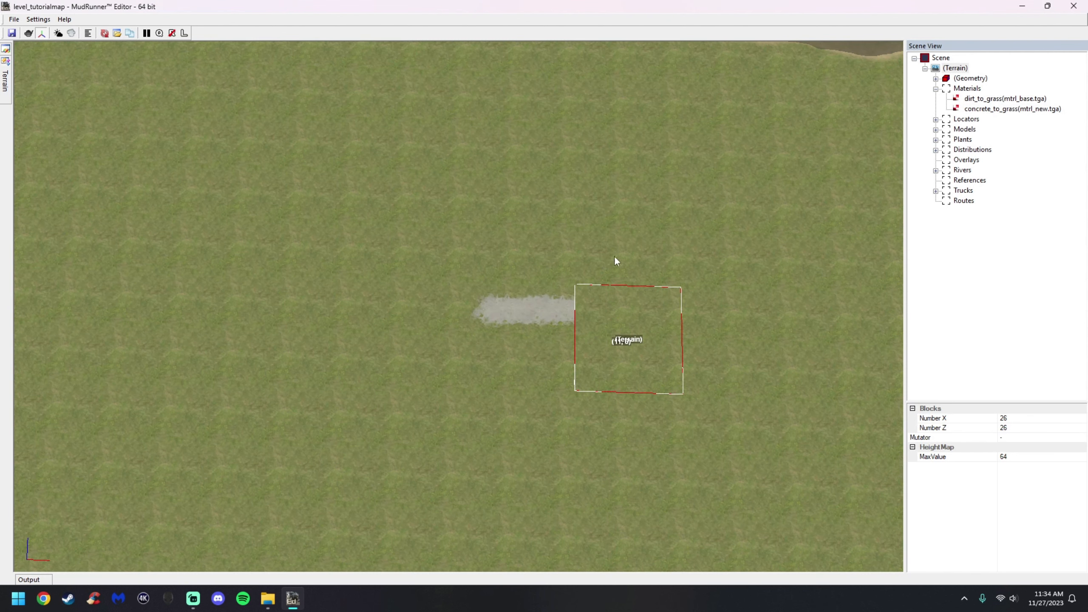
scroll(544, 325, up, 3)
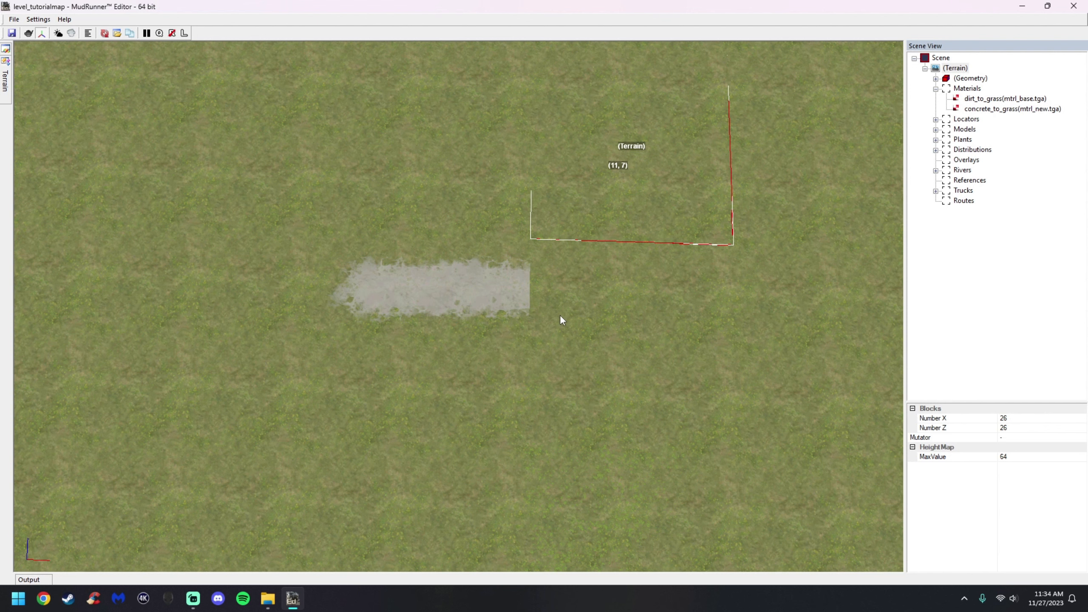
Erase the test strip from the concrete_to_grass material by painting over it with the Dirt brush at value 1.00.
click(972, 109)
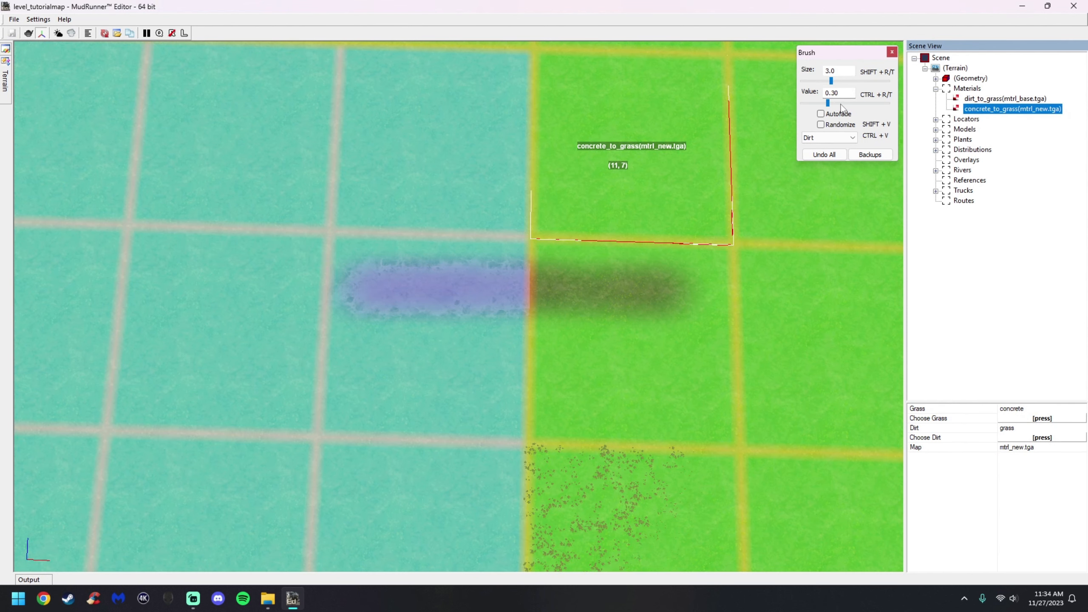
drag(871, 103, 894, 103)
mouse_move(682, 258)
mouse_down()
mouse_move(738, 277)
mouse_move(498, 296)
mouse_move(498, 271)
mouse_up()
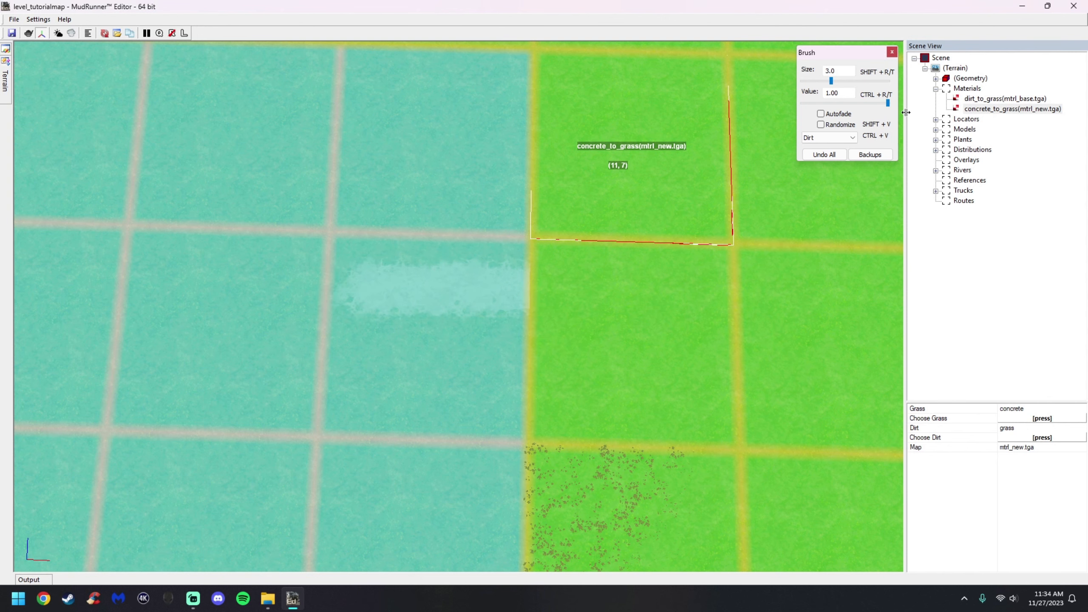
Paint a square concrete outline just inside the edges of the three-by-three block group using Dirt value 0.30.
drag(853, 103, 828, 103)
scroll(259, 210, down, 3)
middle_drag(259, 210, 340, 254)
scroll(368, 244, up, 3)
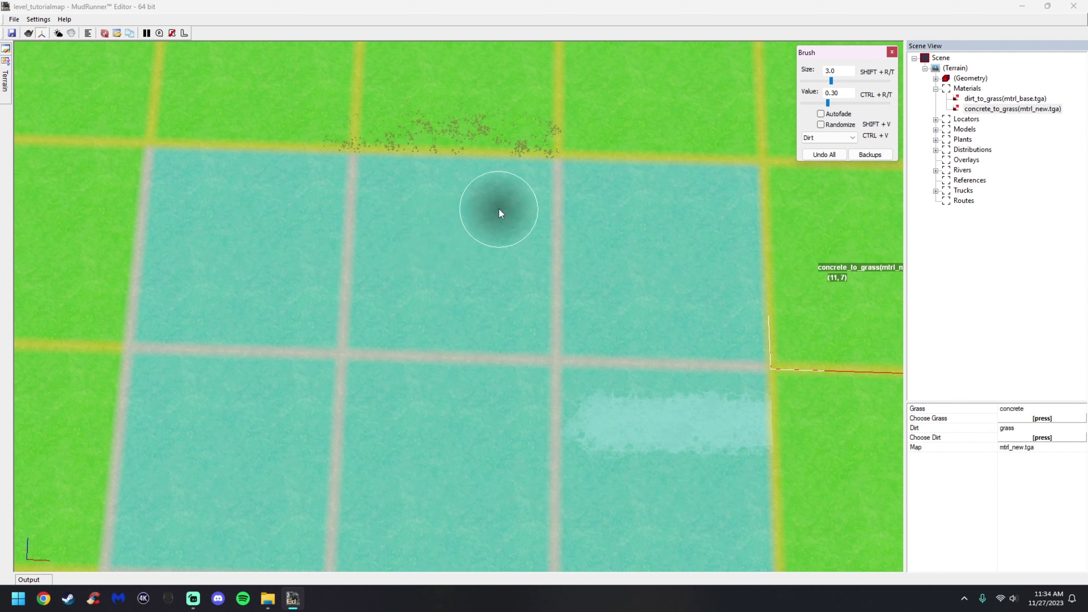
mouse_move(485, 210)
mouse_down()
mouse_move(256, 197)
mouse_move(199, 213)
mouse_move(186, 435)
mouse_up()
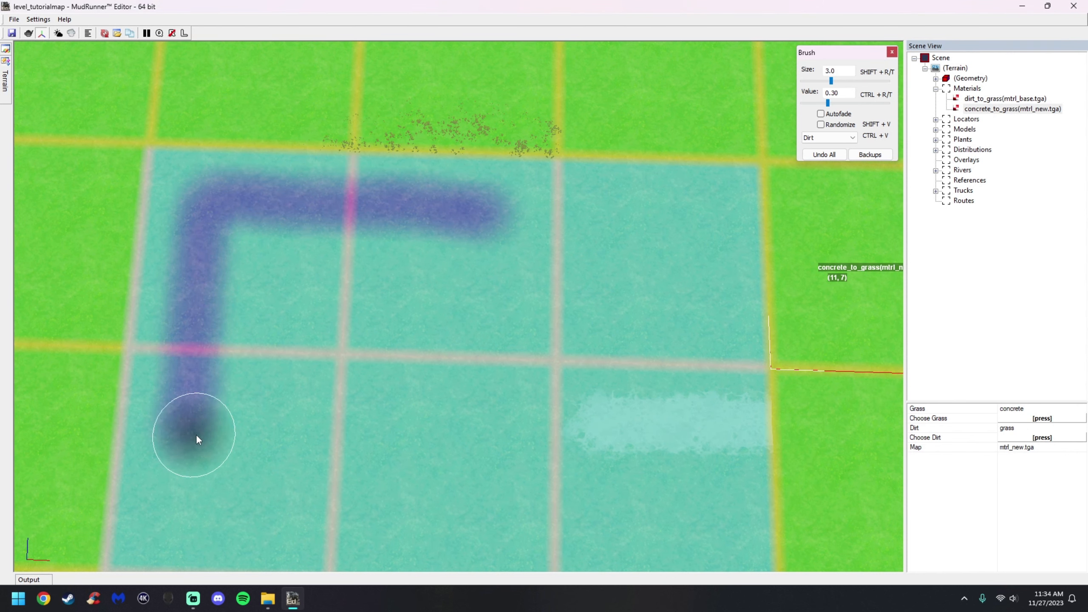
scroll(342, 420, down, 3)
scroll(398, 312, up, 2)
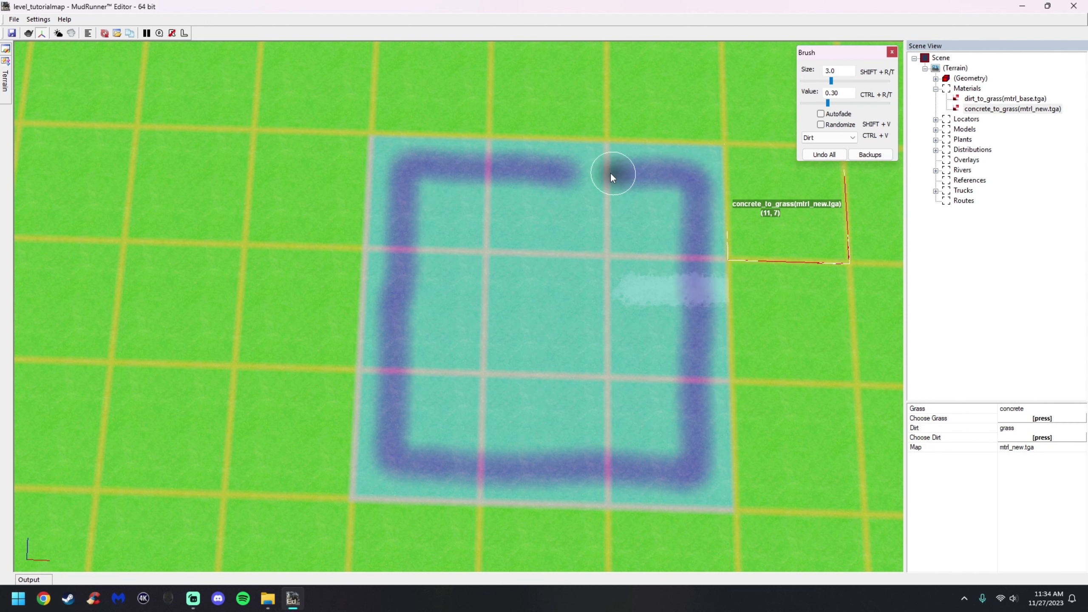
scroll(615, 309, down, 3)
scroll(531, 294, up, 4)
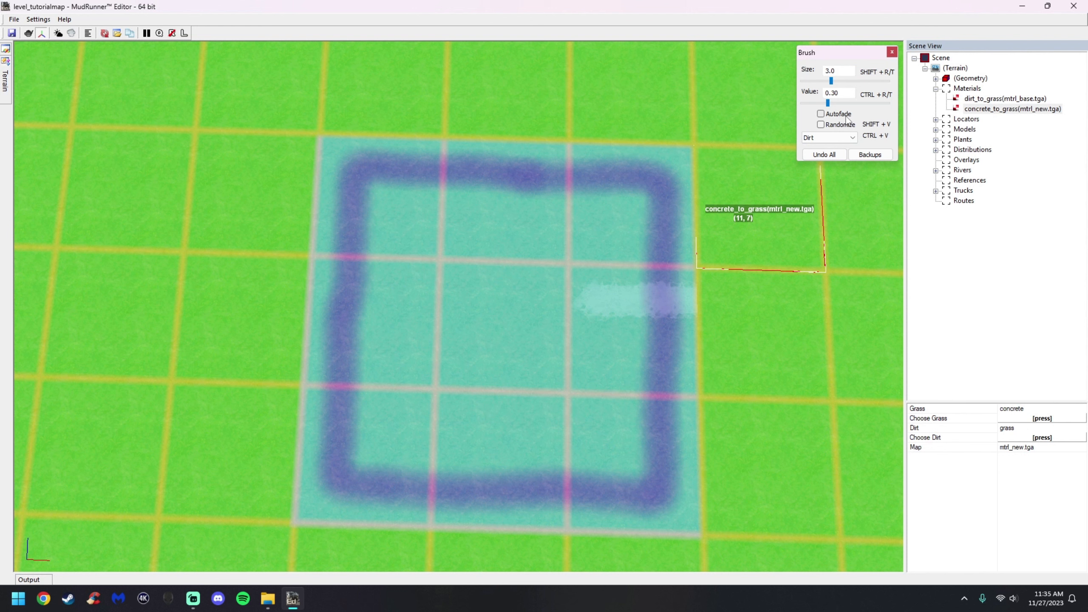
Paint two parallel concrete stripes inside the square outline, one at Dirt value 0.05 and one at 0.25.
drag(826, 103, 806, 103)
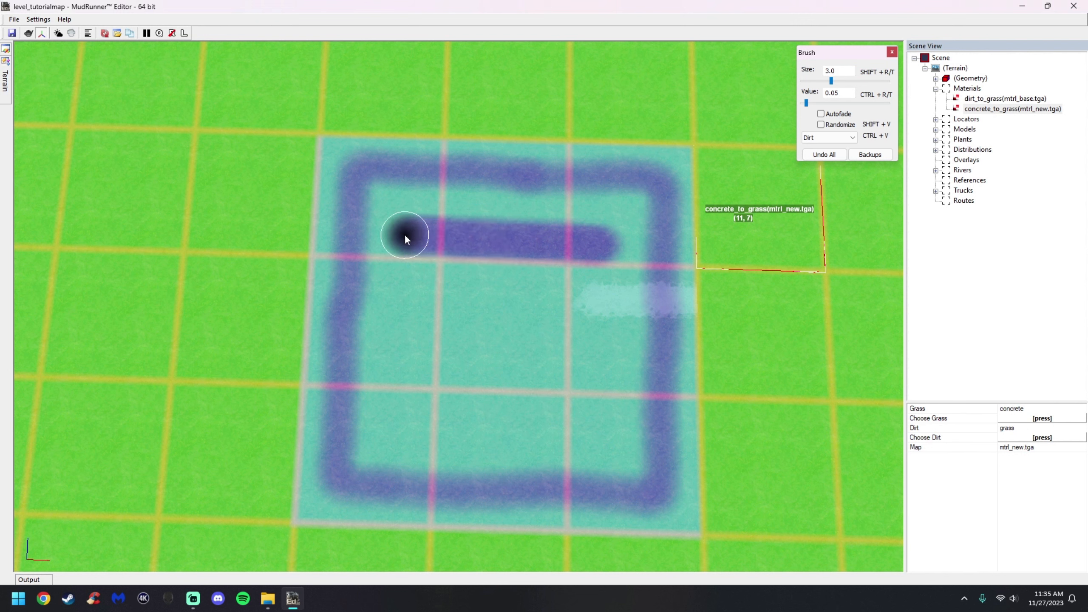
drag(405, 236, 442, 239)
click(838, 103)
click(837, 105)
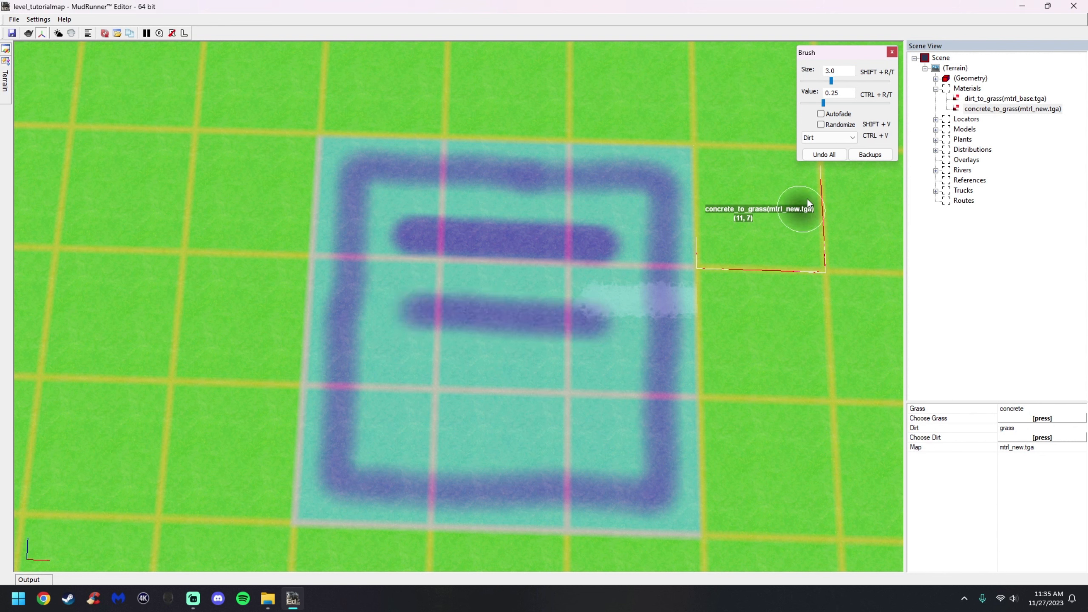
Paint a third stripe below the other two at Dirt value 0.40 and rebuild the terrain to compare the stripes' edges.
click(855, 104)
click(855, 103)
click(855, 104)
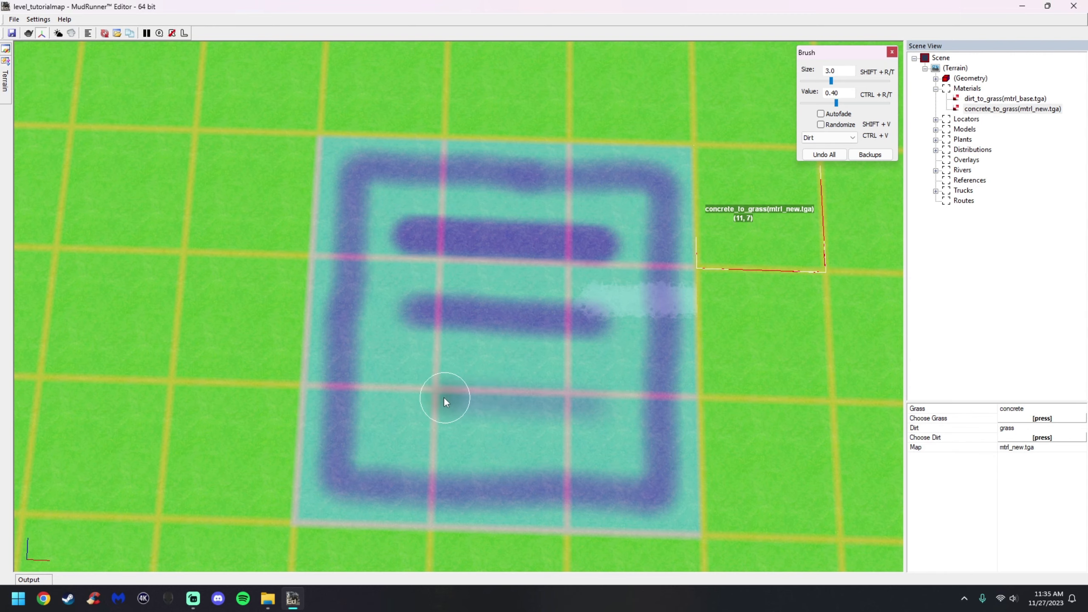
drag(443, 394, 593, 404)
key(ctrl+b)
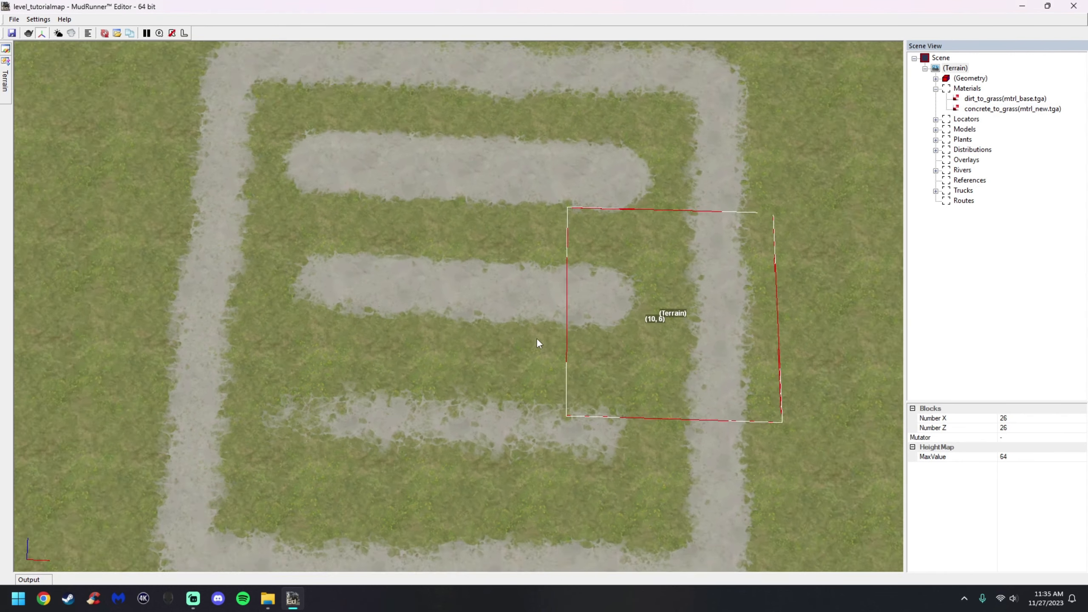
middle_drag(536, 338, 446, 364)
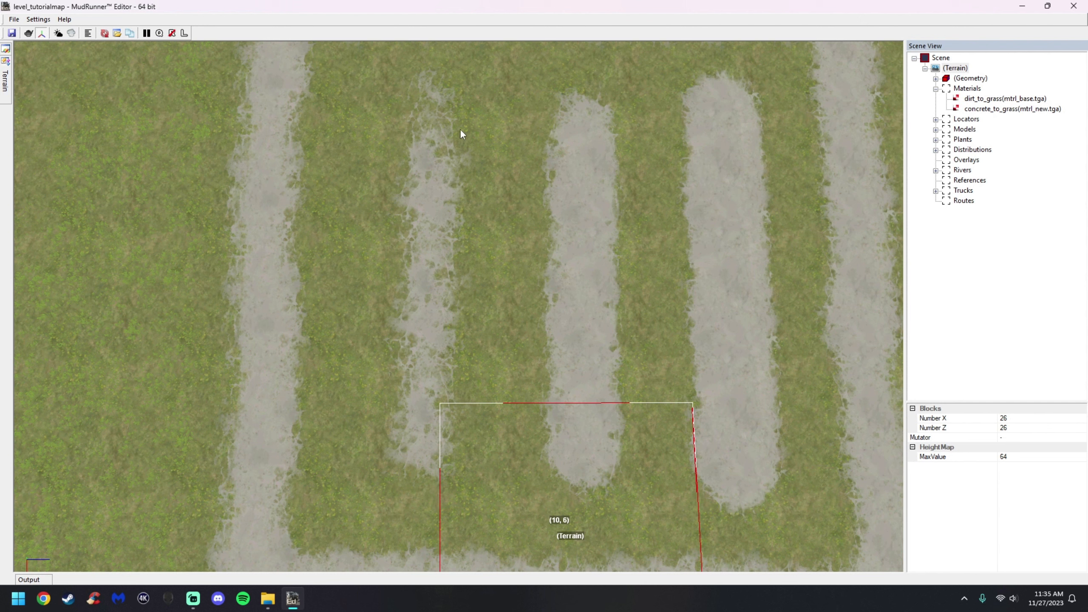
Fill the whole three-by-three block group with concrete using a Dirt brush of size 4.3 and value 0.25, and rebuild the terrain.
click(985, 109)
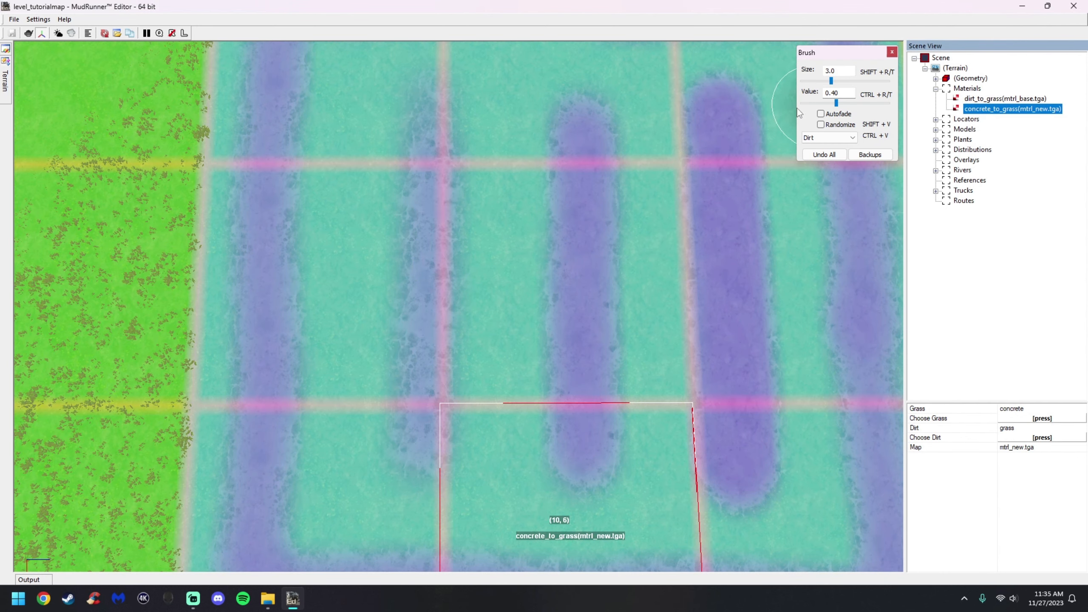
click(811, 103)
middle_drag(632, 202, 677, 222)
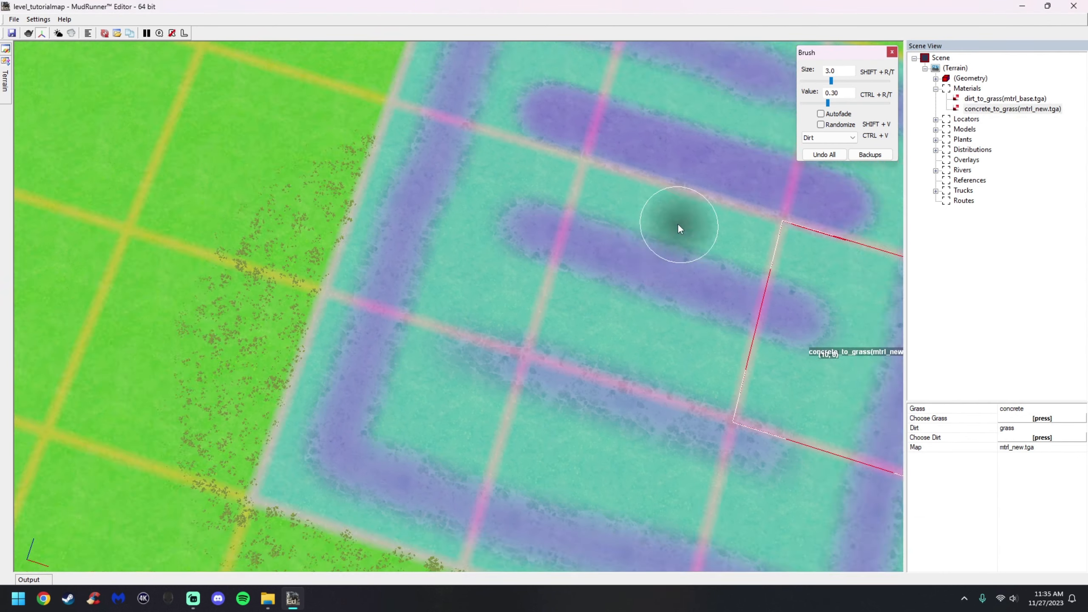
scroll(677, 222, down, 2)
click(852, 82)
drag(833, 103, 822, 103)
mouse_move(668, 146)
mouse_down()
mouse_move(618, 130)
mouse_move(477, 159)
mouse_move(489, 219)
mouse_move(424, 319)
mouse_move(523, 407)
mouse_move(472, 314)
mouse_move(521, 211)
mouse_move(751, 183)
mouse_move(796, 211)
mouse_move(724, 236)
mouse_move(657, 328)
mouse_move(515, 421)
mouse_move(651, 472)
mouse_move(784, 310)
mouse_move(674, 439)
mouse_move(634, 434)
mouse_move(659, 331)
mouse_up()
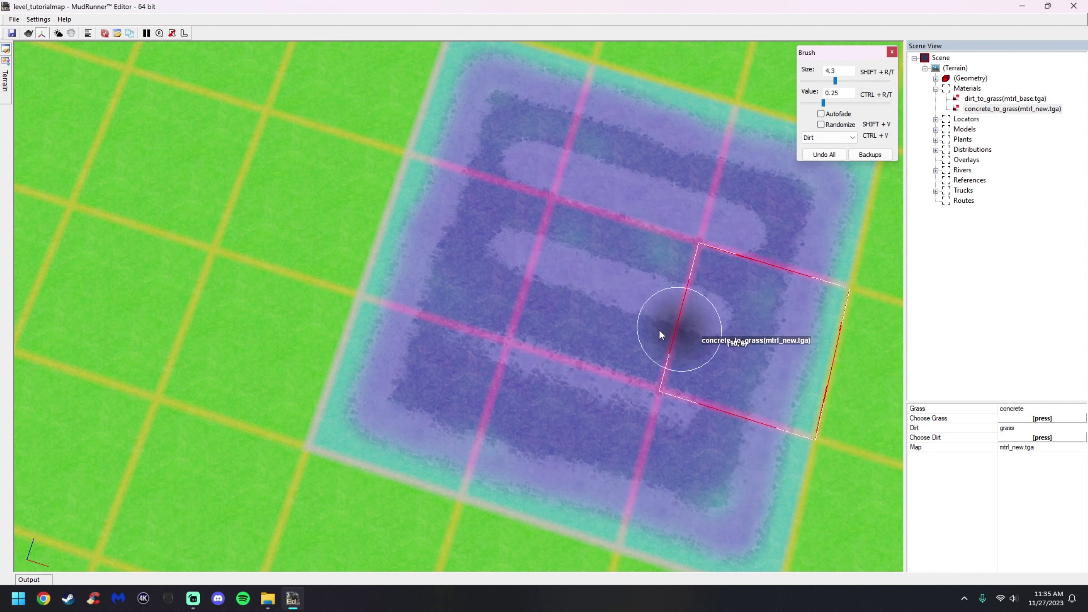
double_click(671, 378)
scroll(786, 368, down, 2)
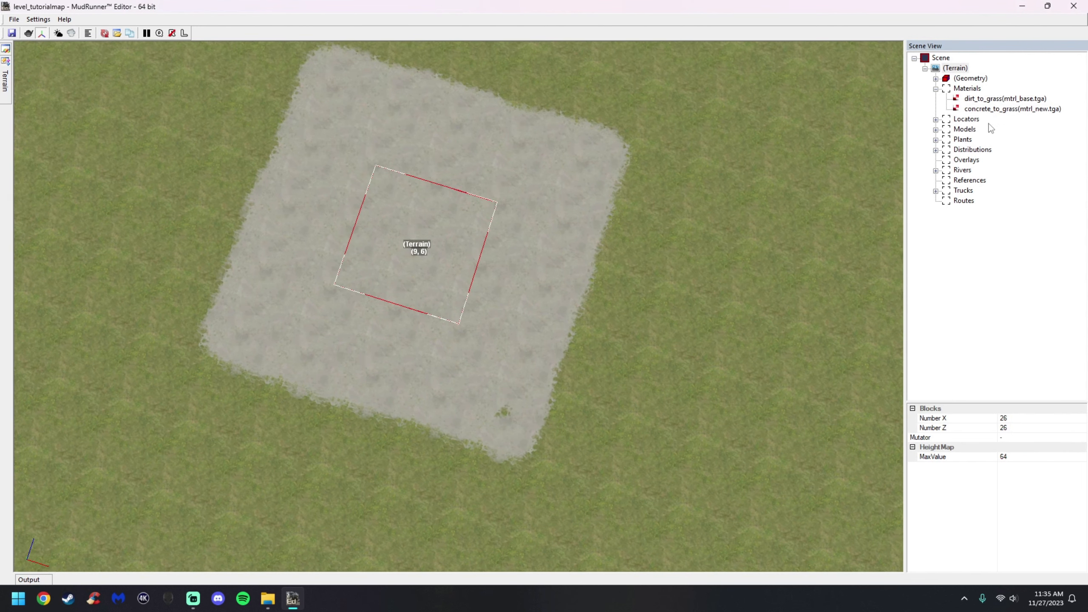
Touch up the remaining grass gap in the concrete pad near block (10, 5) with the concrete_to_grass material.
click(988, 110)
double_click(487, 361)
right_drag(576, 377, 684, 337)
Examine the finished concrete pad and the open terrain around it and the river.
scroll(682, 334, down, 2)
scroll(643, 293, down, 1)
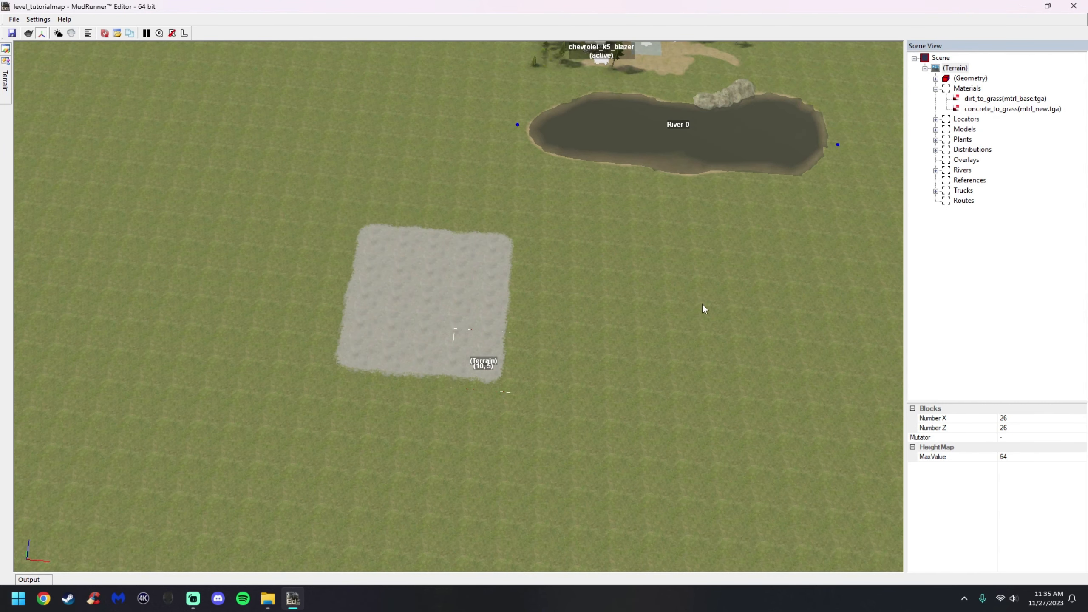
scroll(700, 301, down, 2)
scroll(601, 324, up, 2)
scroll(479, 317, up, 2)
right_drag(478, 316, 486, 292)
scroll(486, 292, down, 2)
scroll(458, 317, up, 1)
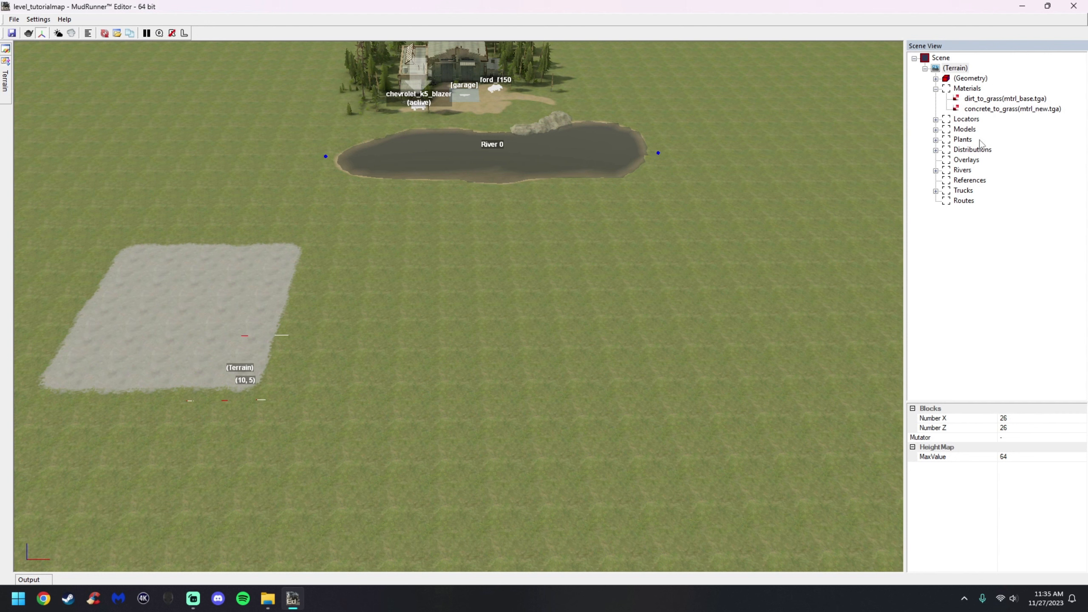
Compare the terrain coverage of the dirt_to_grass and concrete_to_grass materials.
click(988, 102)
click(988, 111)
click(988, 101)
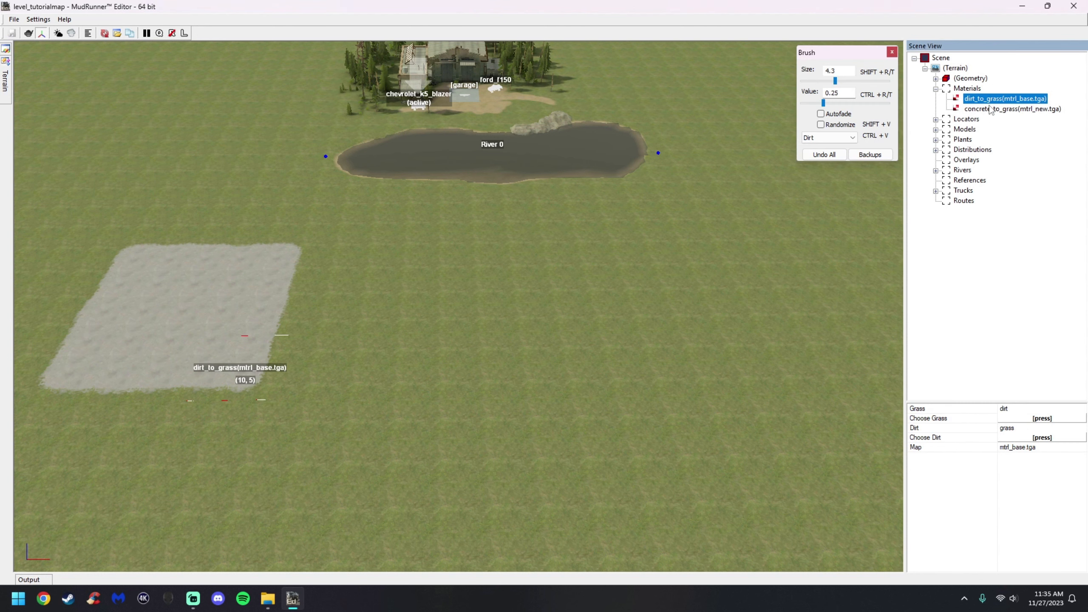
click(988, 107)
click(988, 101)
click(989, 105)
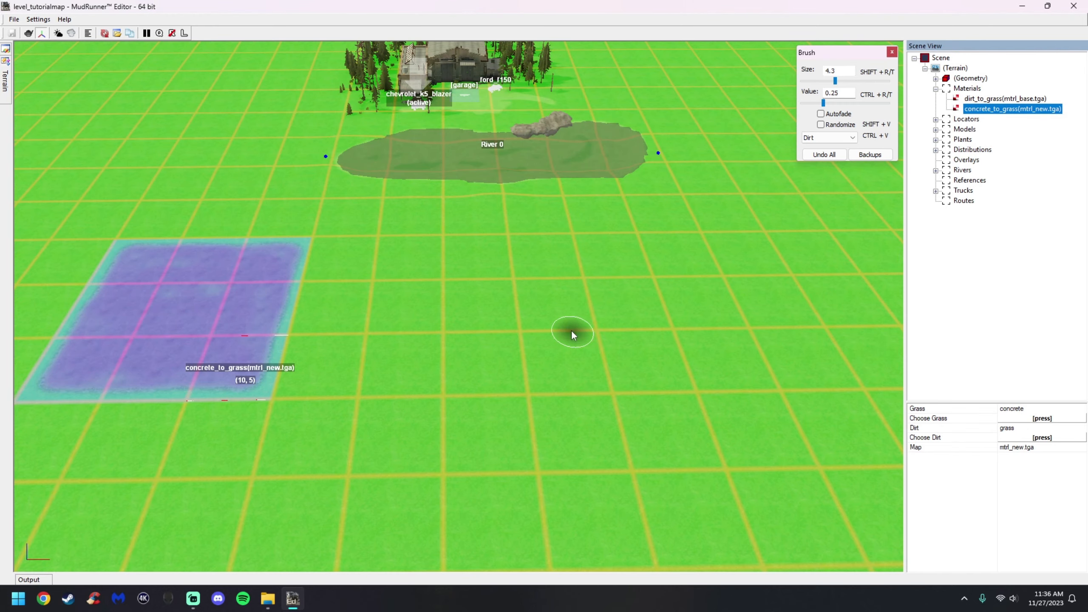
Add a new, third material to the terrain's materials.
click(571, 327)
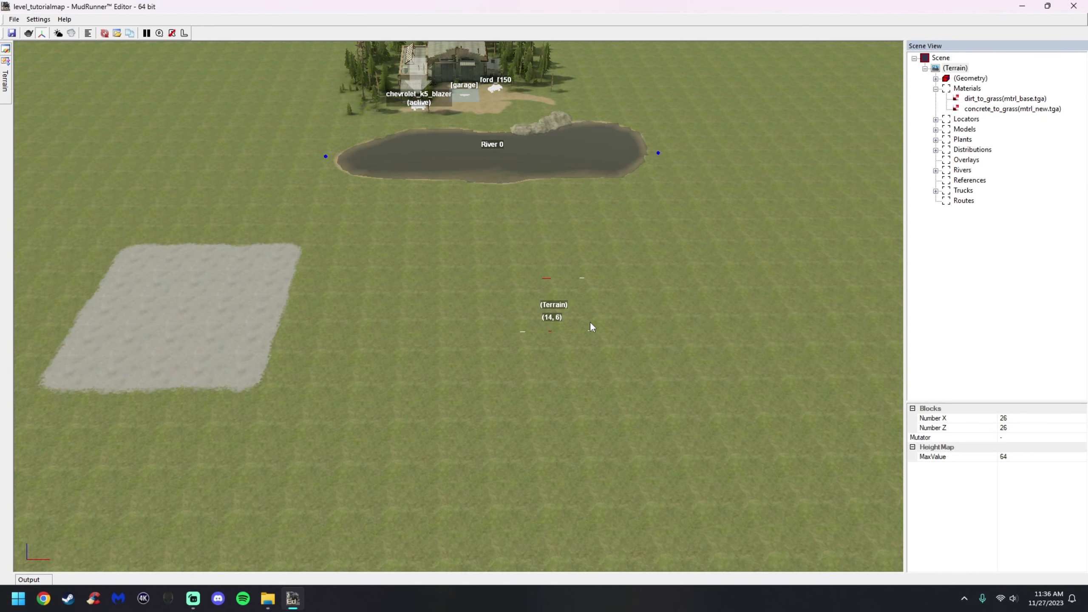
right_click(602, 295)
click(648, 339)
click(623, 330)
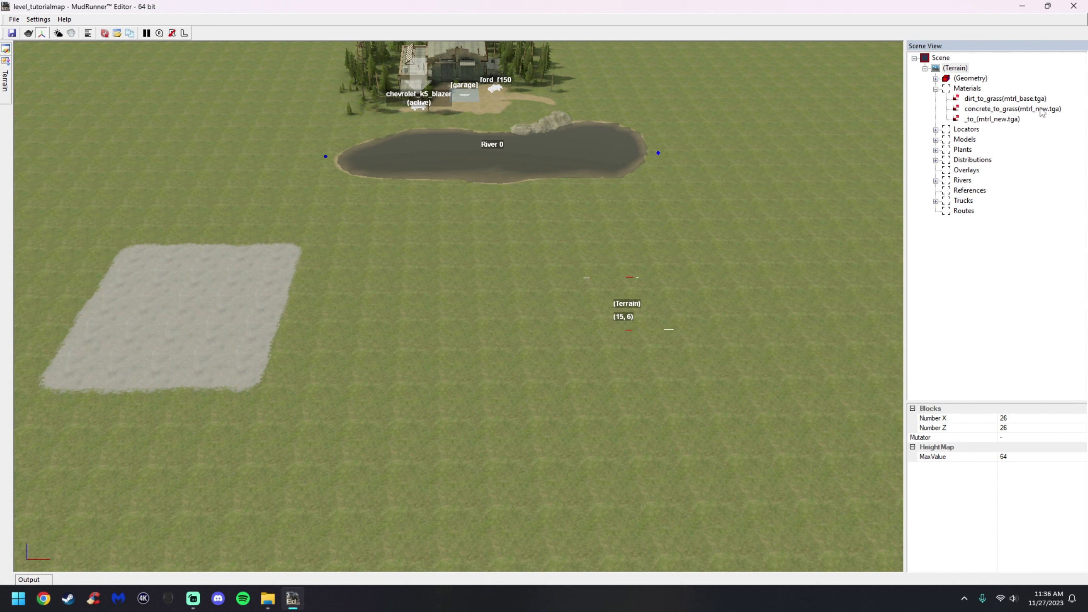
Set the new material's map texture file to mtrl_new1.tga.
click(1001, 120)
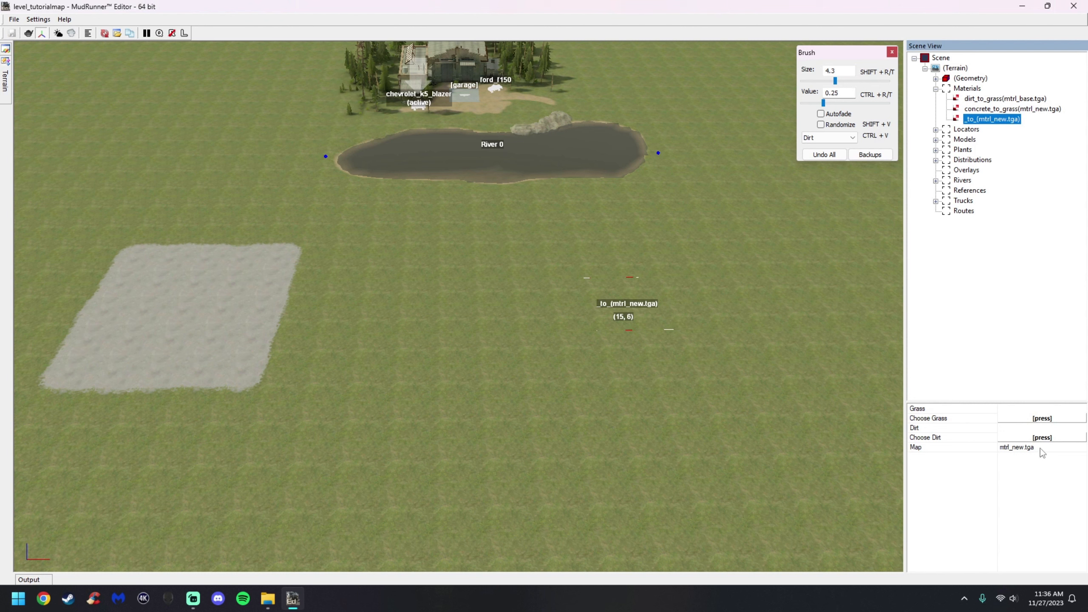
click(1082, 448)
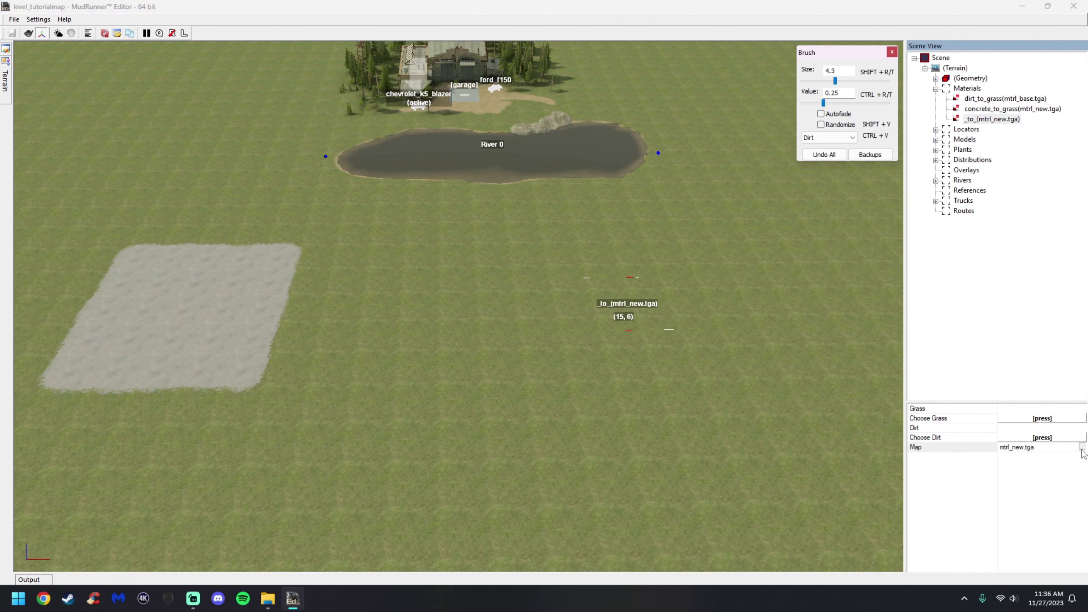
click(1082, 447)
click(475, 413)
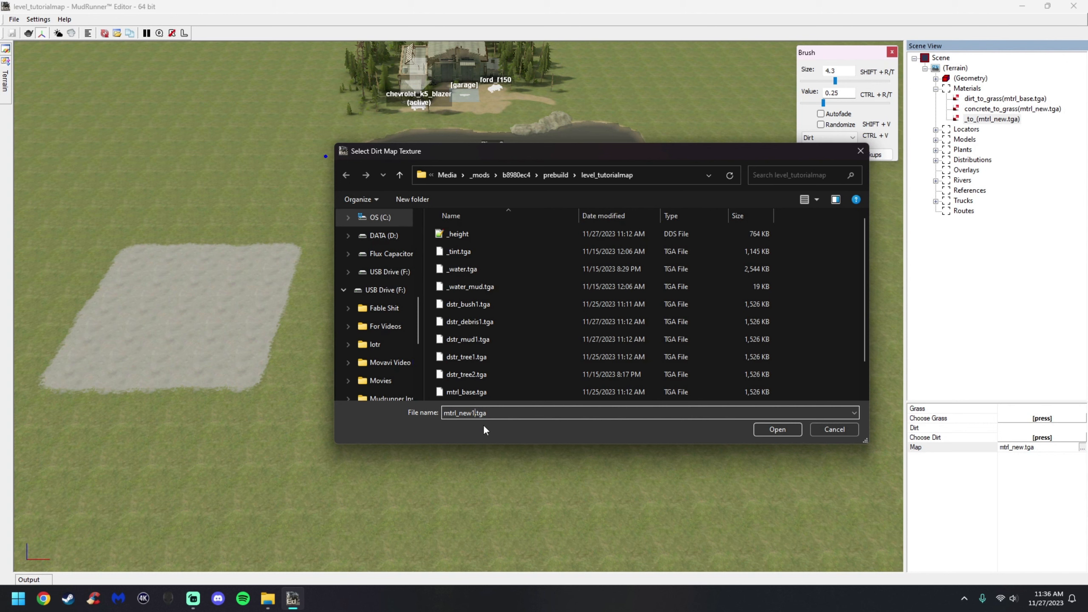
click(776, 429)
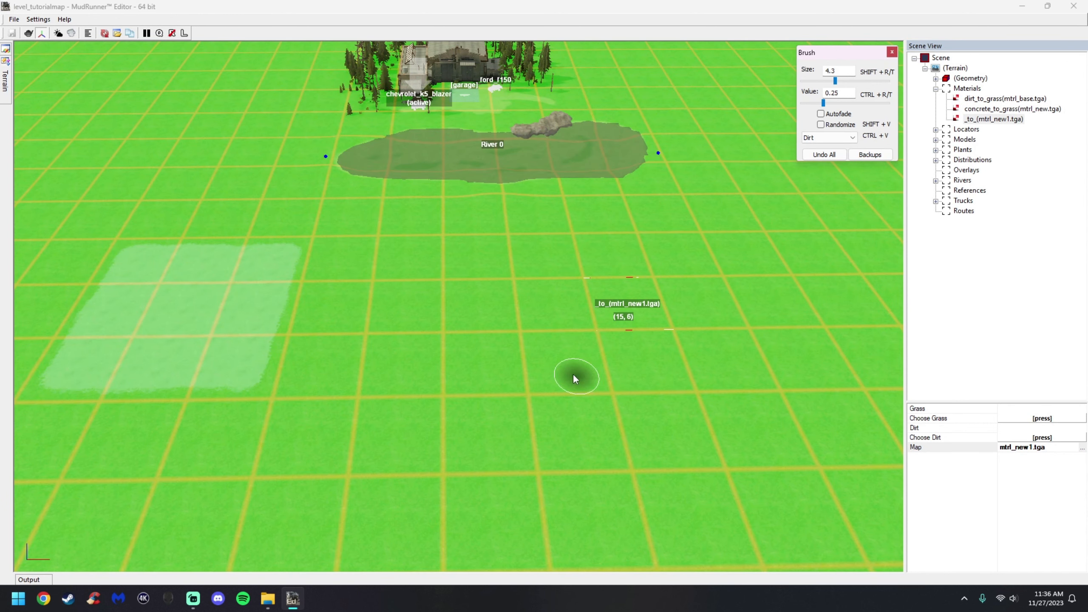
Assign the beach texture as the new material's grass layer and the grass texture as its dirt layer.
click(1044, 419)
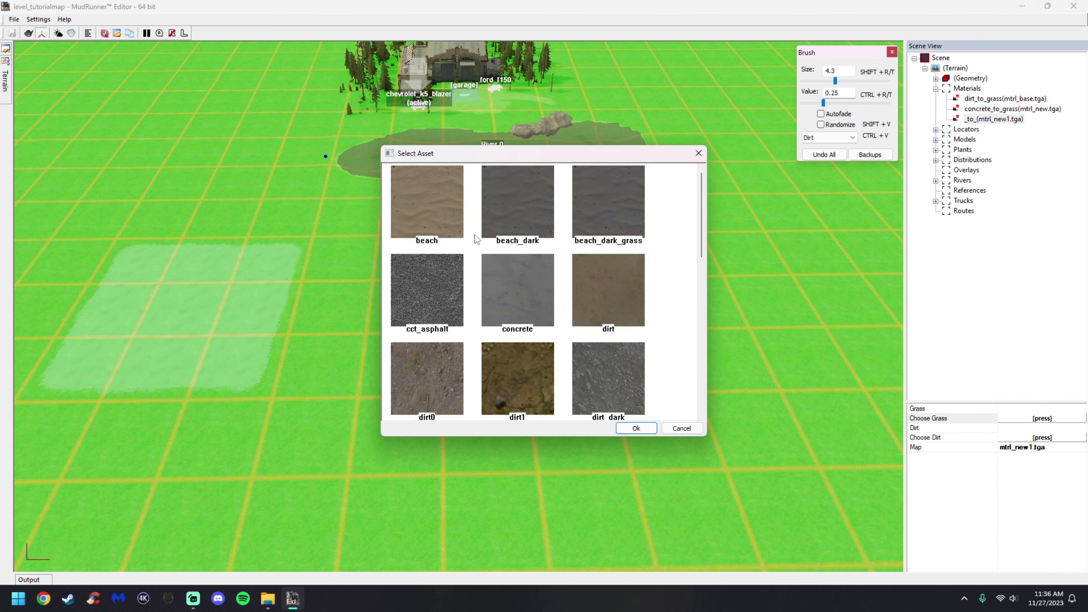
click(434, 224)
click(635, 428)
click(1014, 437)
scroll(506, 353, down, 4)
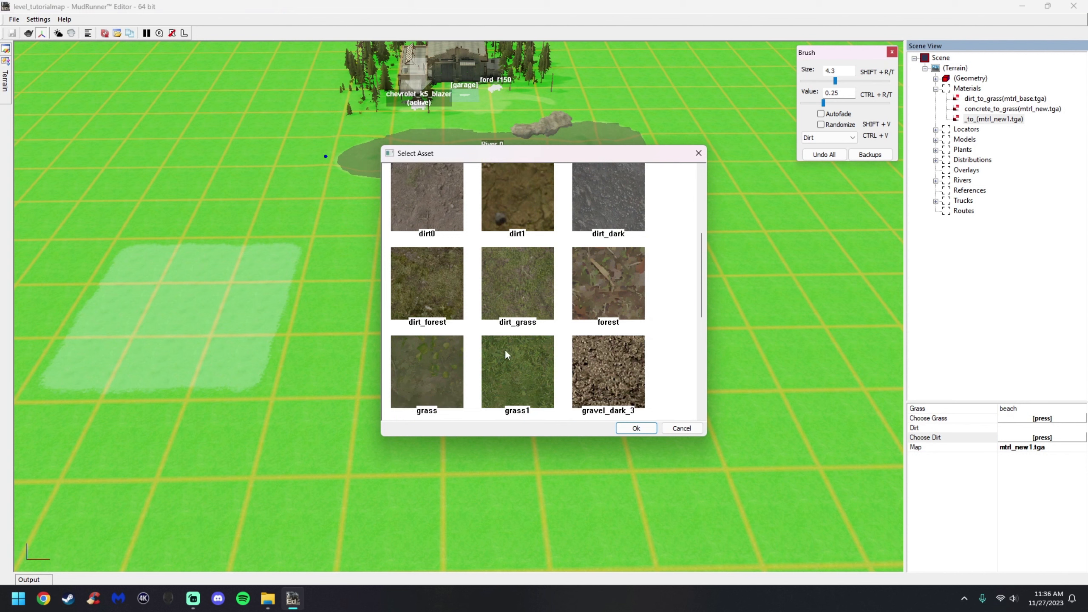
click(456, 369)
click(635, 427)
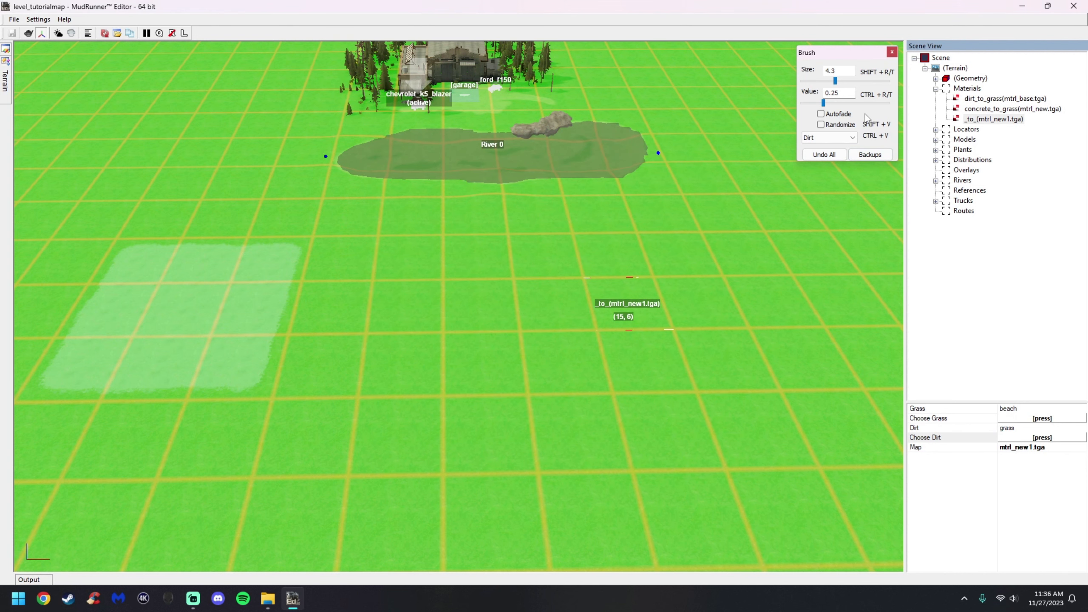
Switch the new mtrl_new1.tga material's brush to Opacity with value 0.75.
click(846, 137)
click(831, 159)
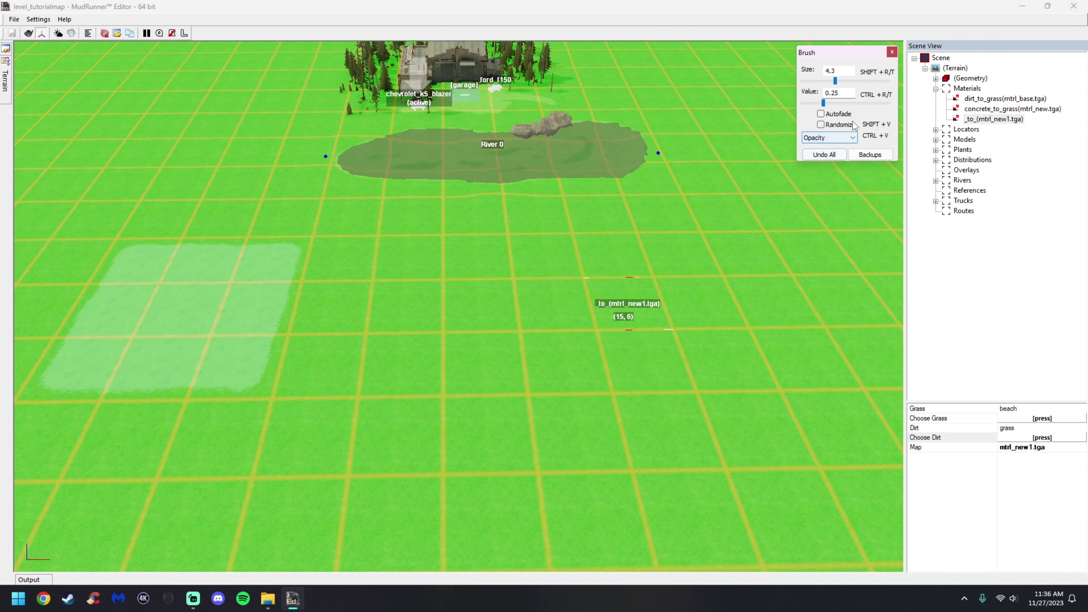
click(866, 104)
scroll(582, 231, up, 2)
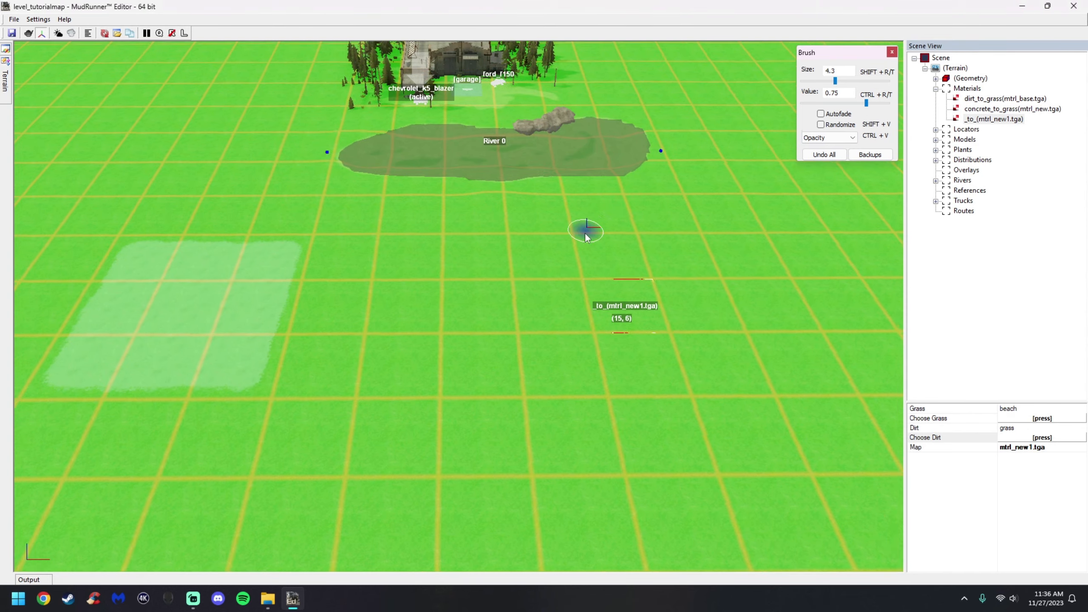
middle_drag(584, 238, 585, 246)
mouse_move(331, 280)
mouse_down()
mouse_move(264, 277)
mouse_move(258, 364)
mouse_move(323, 369)
mouse_move(306, 267)
mouse_move(291, 377)
mouse_up()
scroll(300, 330, up, 3)
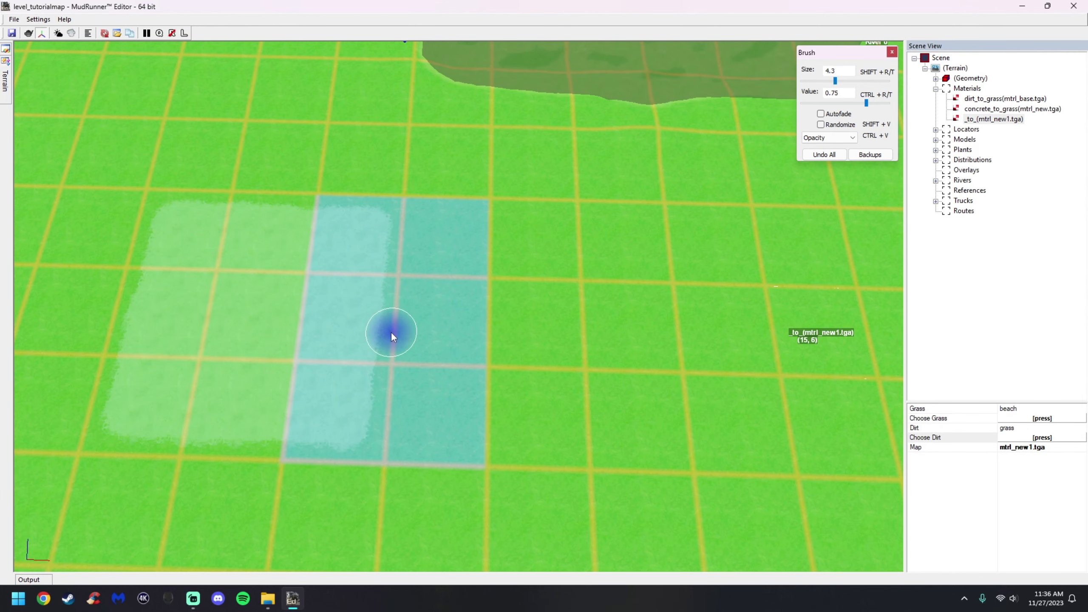
click(827, 155)
Paint a 3-by-3 group of terrain blocks one block away from the concrete patch with the Opacity brush at value 0.75.
click(544, 281)
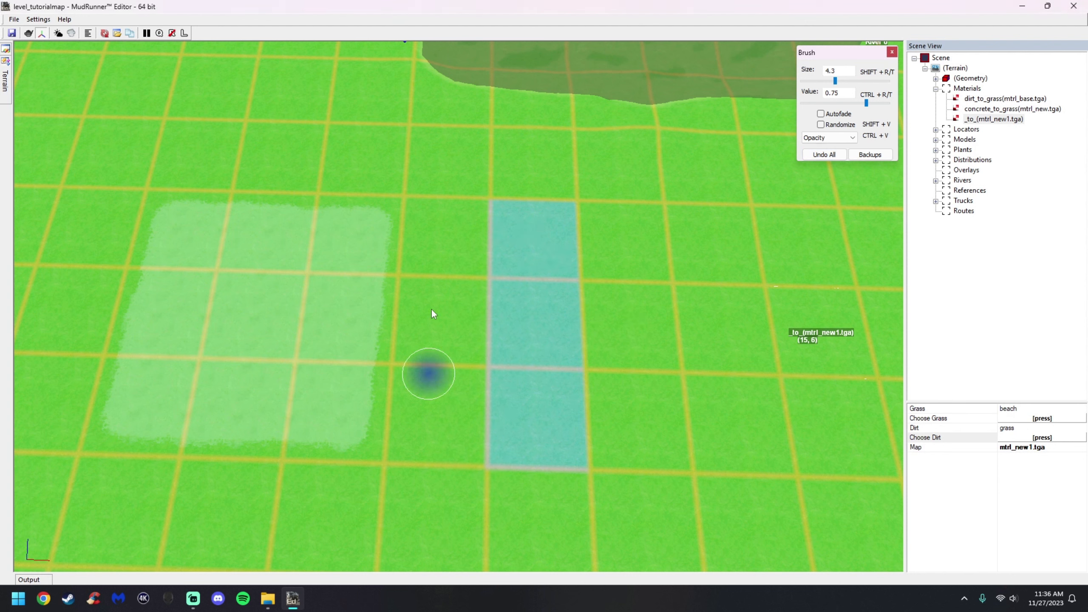
click(693, 421)
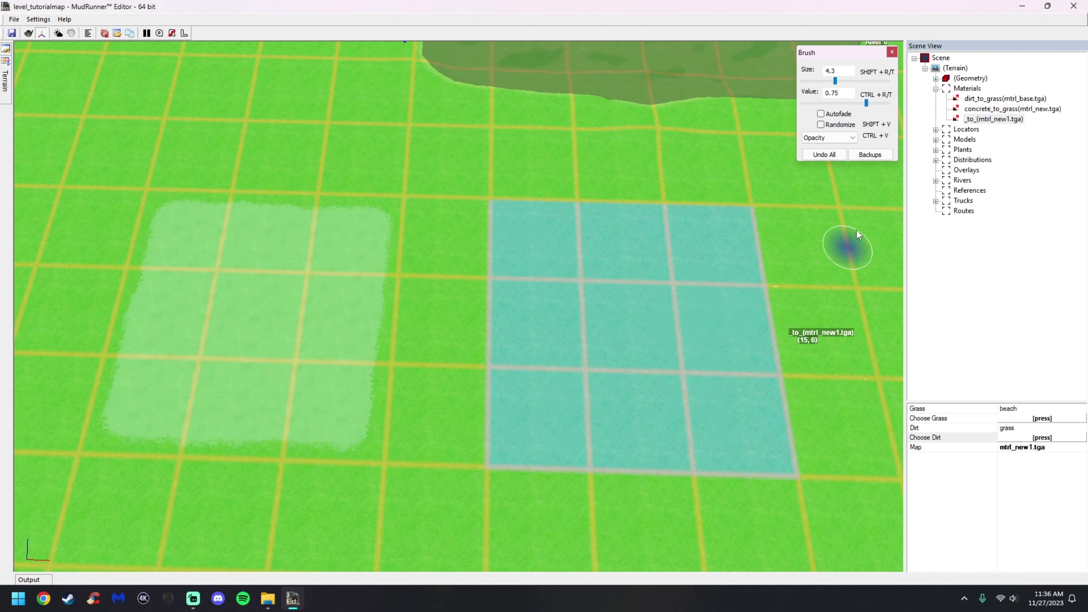
Paint a closed rectangular outline just inside the 3-by-3 blocks using the Dirt brush at size 3.0 and value 0.30.
click(830, 138)
click(832, 148)
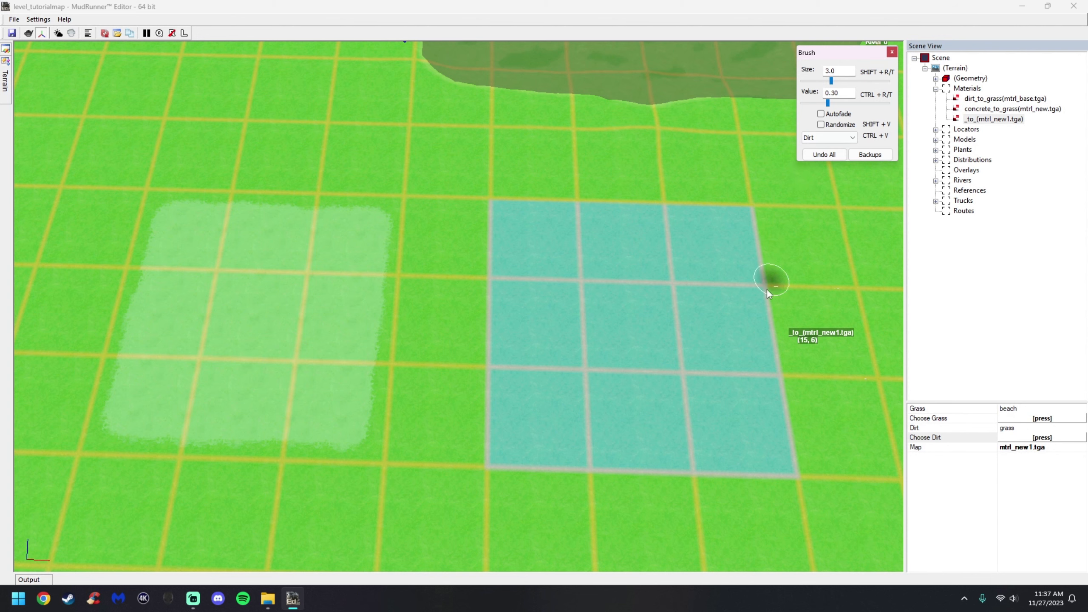
middle_drag(767, 289, 599, 285)
scroll(584, 281, up, 4)
drag(627, 243, 376, 224)
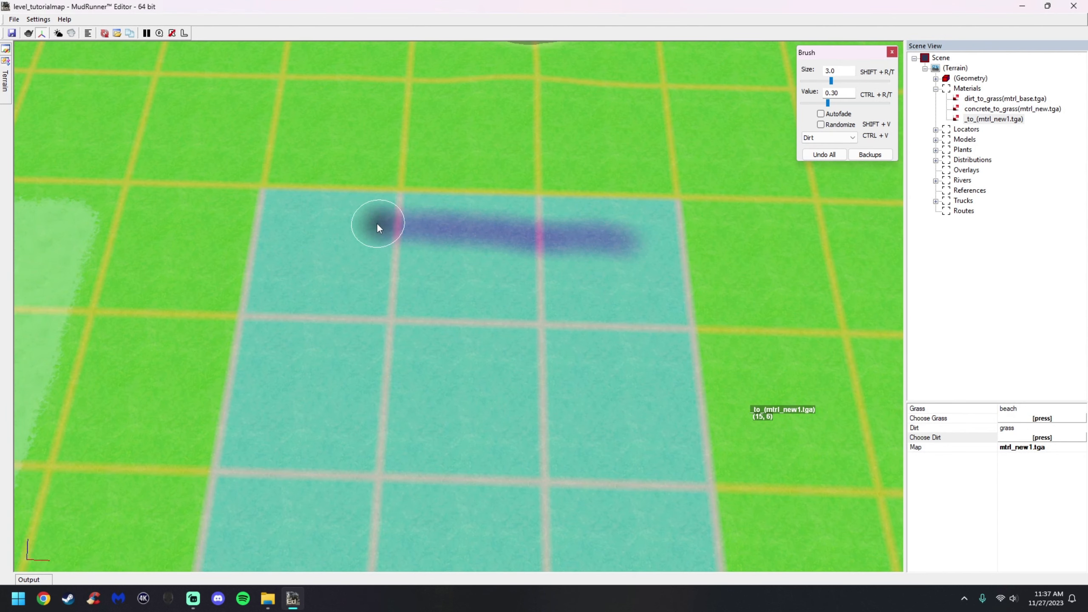
scroll(288, 374, down, 2)
scroll(424, 424, up, 2)
mouse_move(330, 304)
mouse_down()
mouse_move(309, 452)
mouse_move(366, 524)
mouse_move(700, 536)
mouse_move(724, 449)
mouse_up()
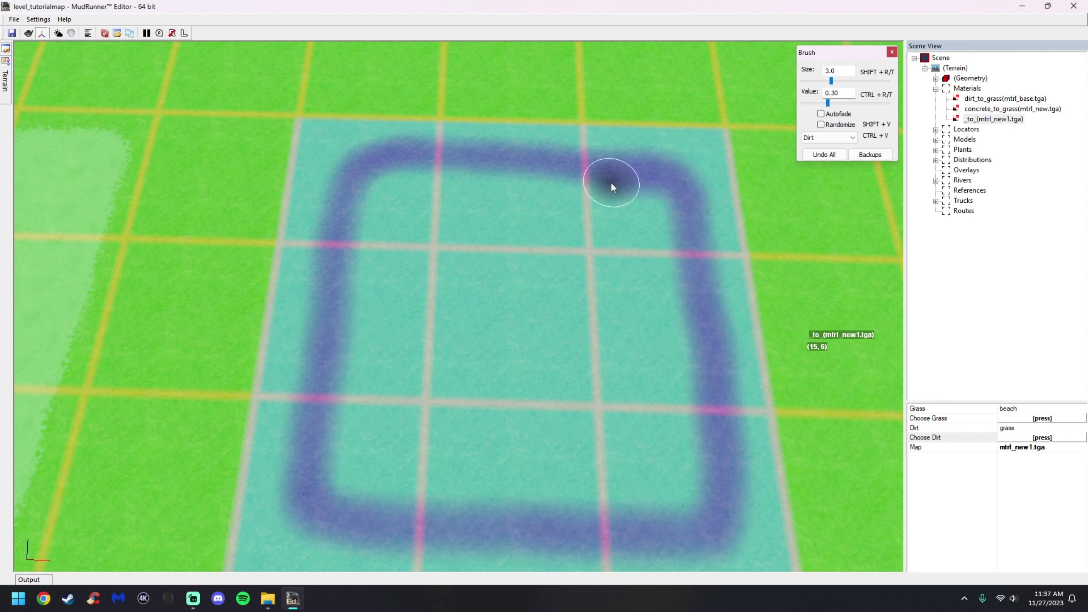
Fill the interior of the outline with the Dirt brush at size 5.9, and rebuild the terrain blocks.
click(845, 82)
mouse_move(646, 195)
mouse_down()
mouse_move(538, 183)
mouse_move(374, 234)
mouse_move(362, 464)
mouse_move(680, 462)
mouse_move(636, 223)
mouse_move(569, 382)
mouse_move(604, 441)
mouse_move(453, 341)
mouse_move(546, 380)
mouse_up()
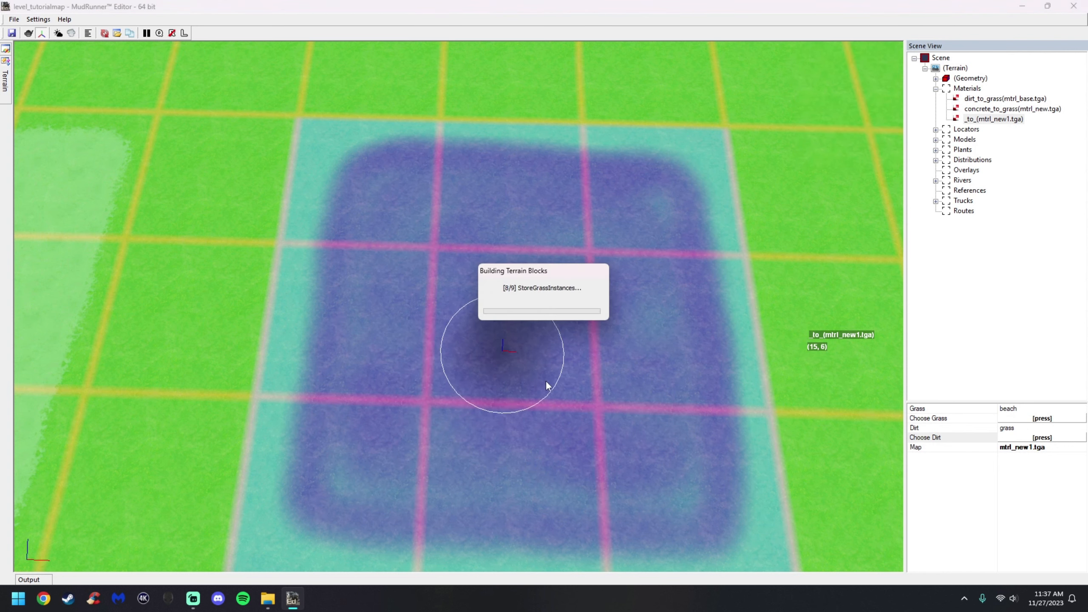
scroll(578, 396, down, 5)
scroll(653, 334, up, 2)
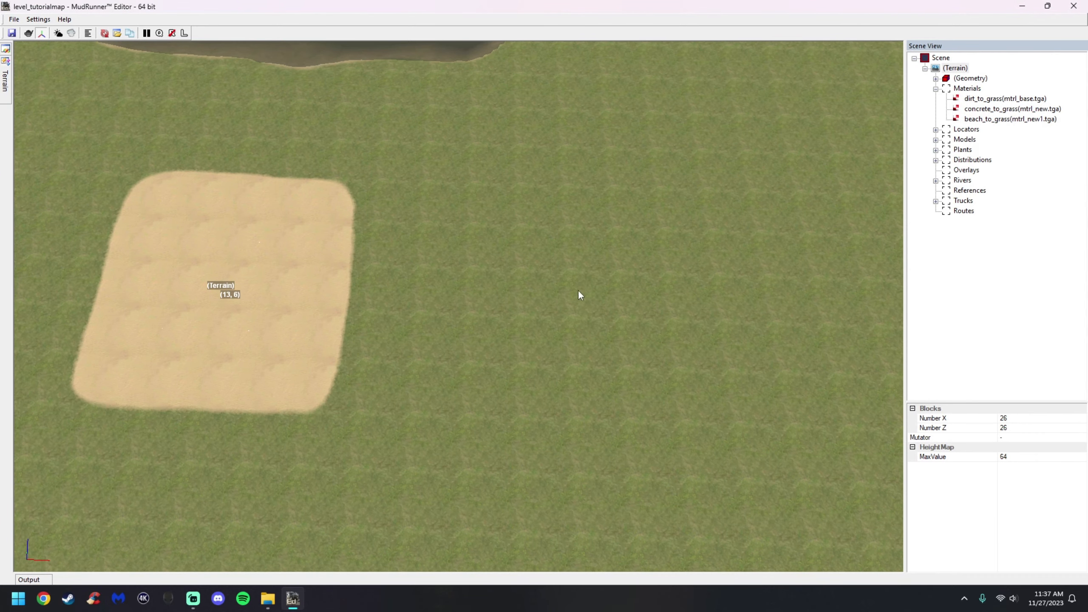
Add a fourth material to the terrain and set its map texture file to mtrl_new2.tga.
right_click(641, 278)
click(664, 316)
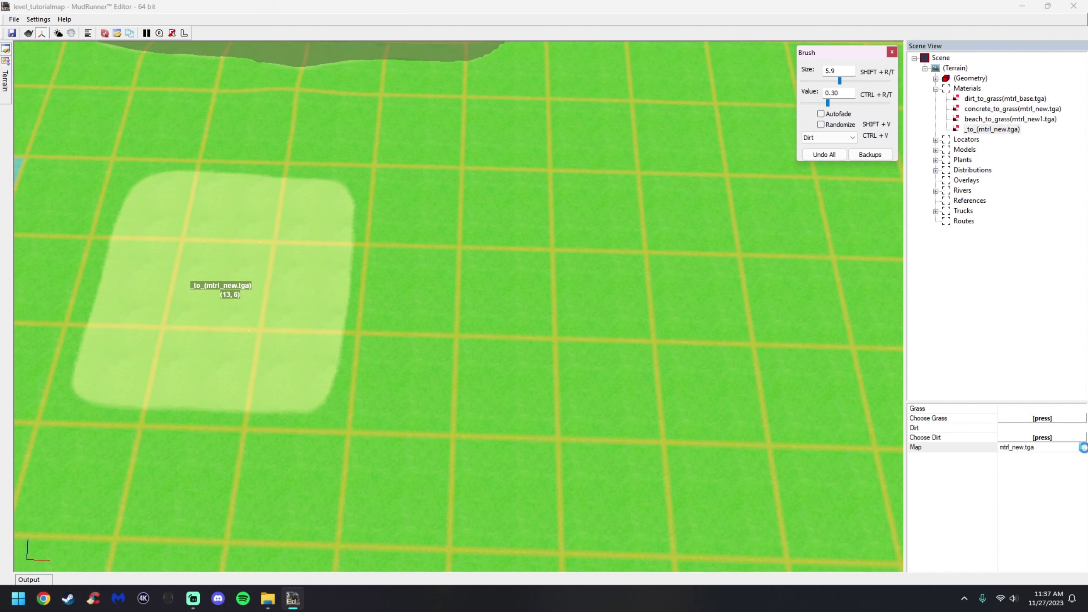
click(1082, 448)
click(473, 412)
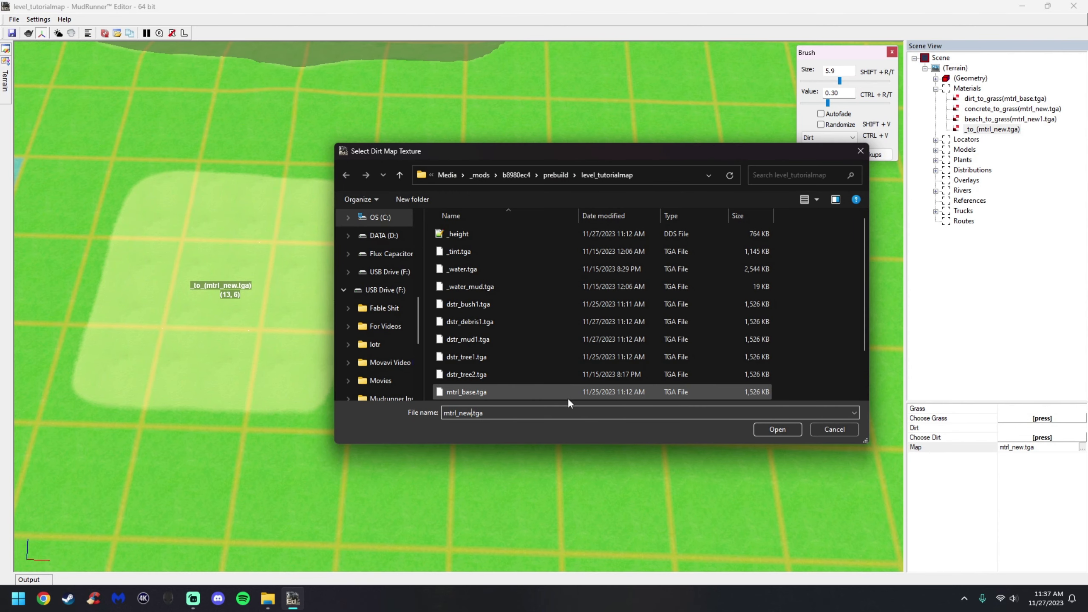
text(2)
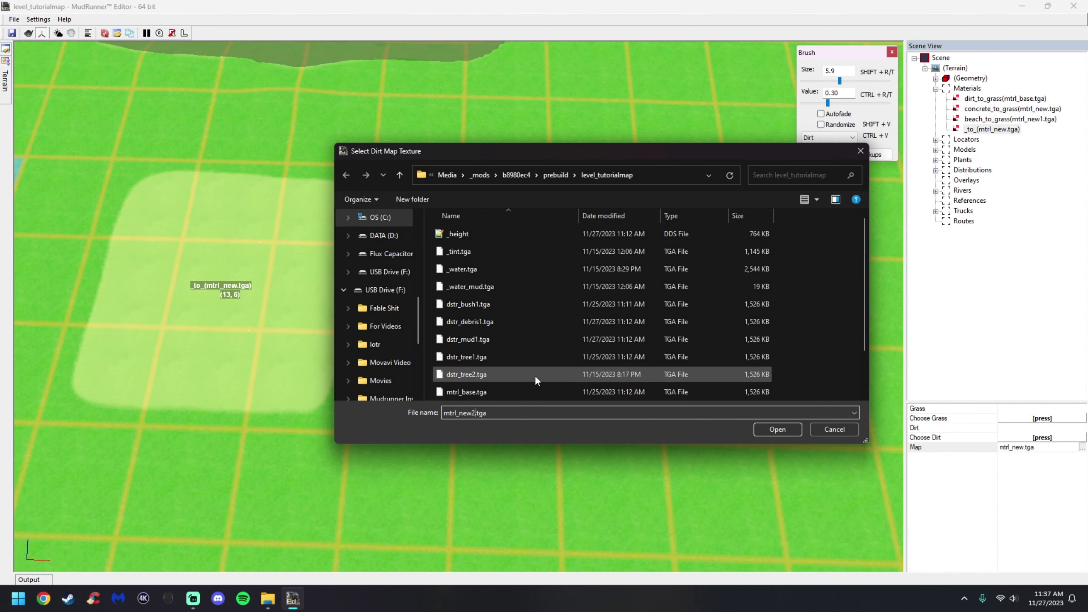
click(777, 429)
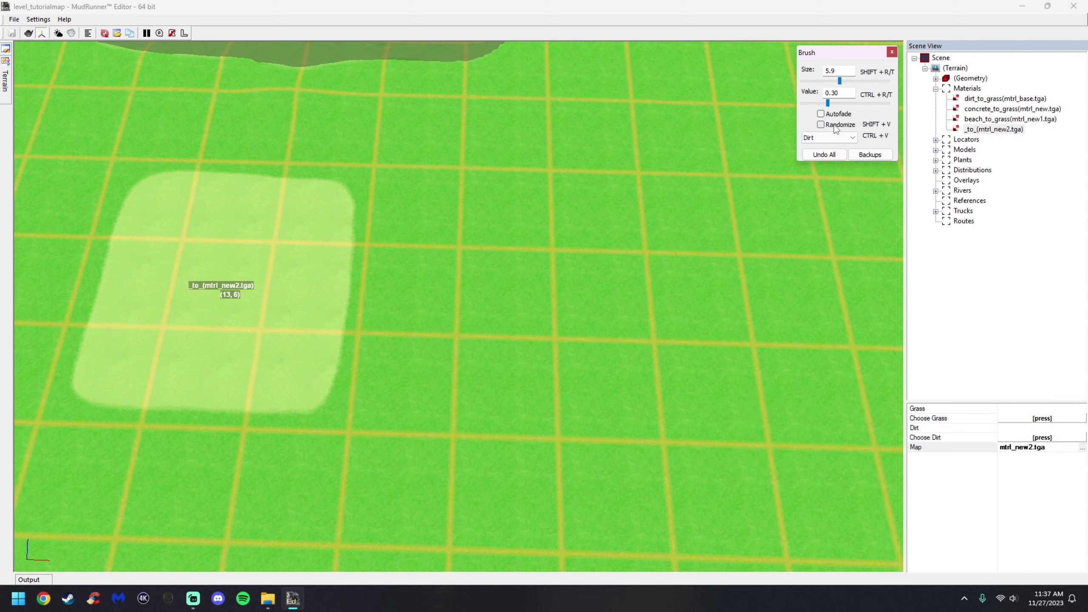
Paint a 3-by-3 group of terrain blocks one block away from the beach patch with the Opacity brush at a raised value.
click(828, 138)
click(826, 152)
drag(827, 103, 862, 103)
mouse_move(667, 255)
mouse_down()
mouse_move(560, 265)
mouse_move(639, 345)
mouse_up()
Switch the mtrl_new2.tga material's brush to Dirt with value 0.30 and size 4.3.
click(831, 138)
click(831, 145)
drag(866, 103, 833, 104)
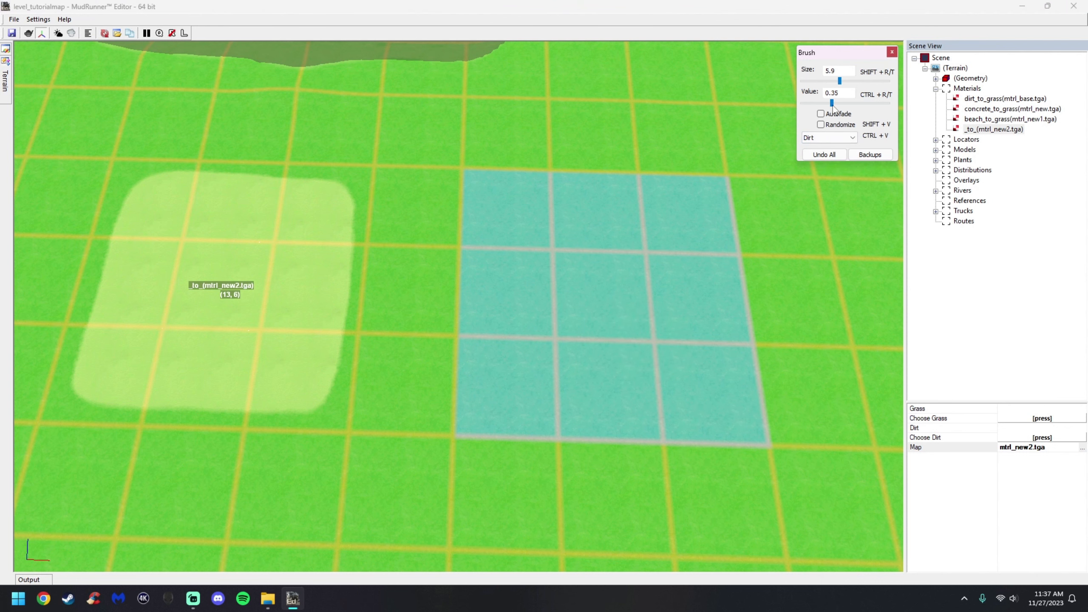
middle_drag(638, 274, 605, 296)
click(822, 82)
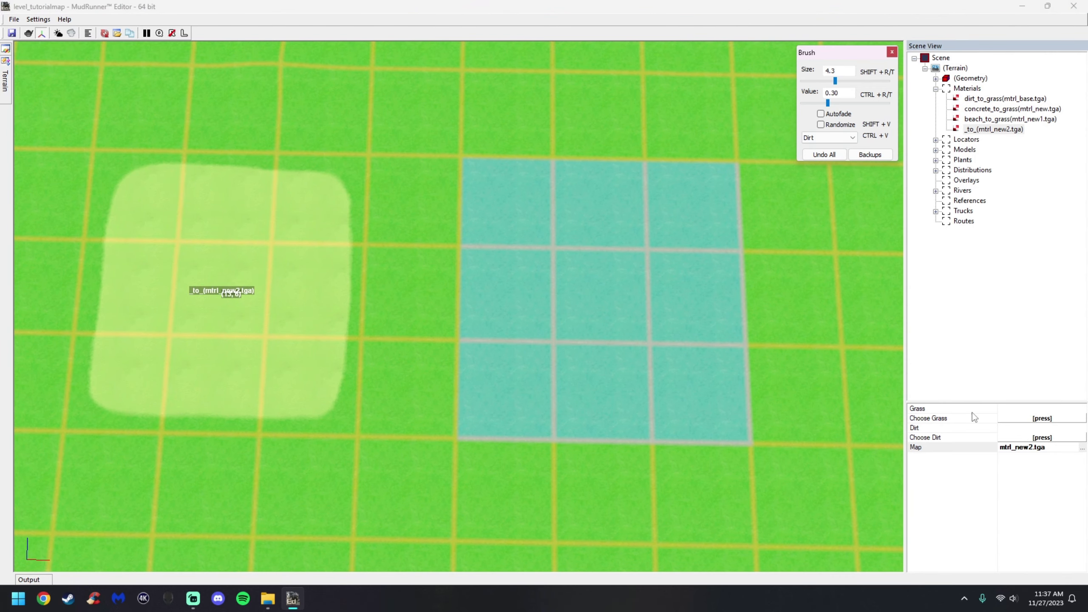
Assign the forest texture as the mtrl_new2.tga material's grass layer and the grass texture as its dirt layer.
click(1040, 419)
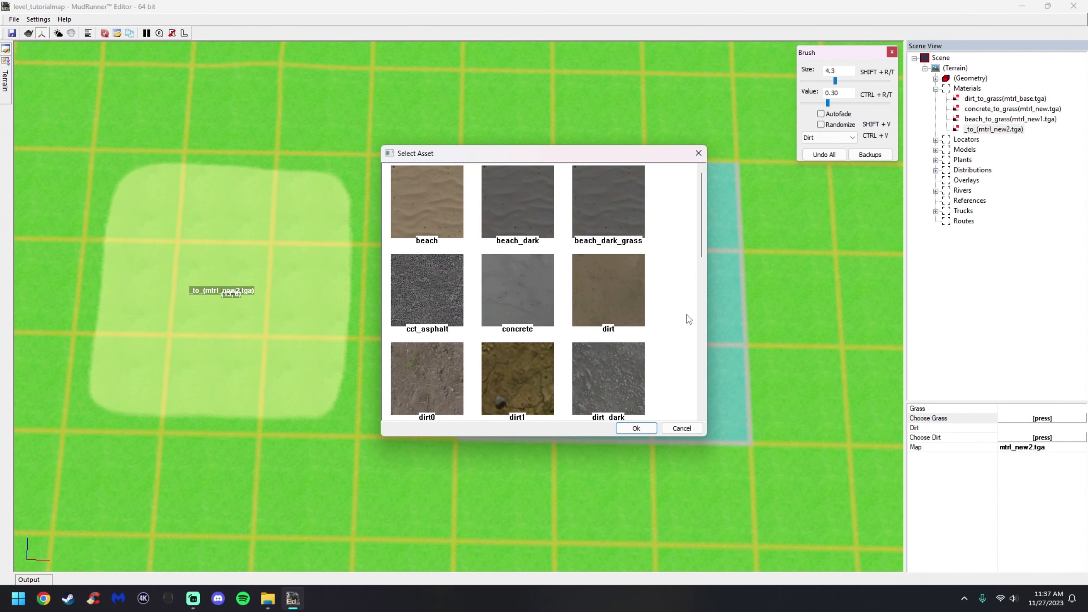
scroll(687, 315, down, 3)
click(612, 327)
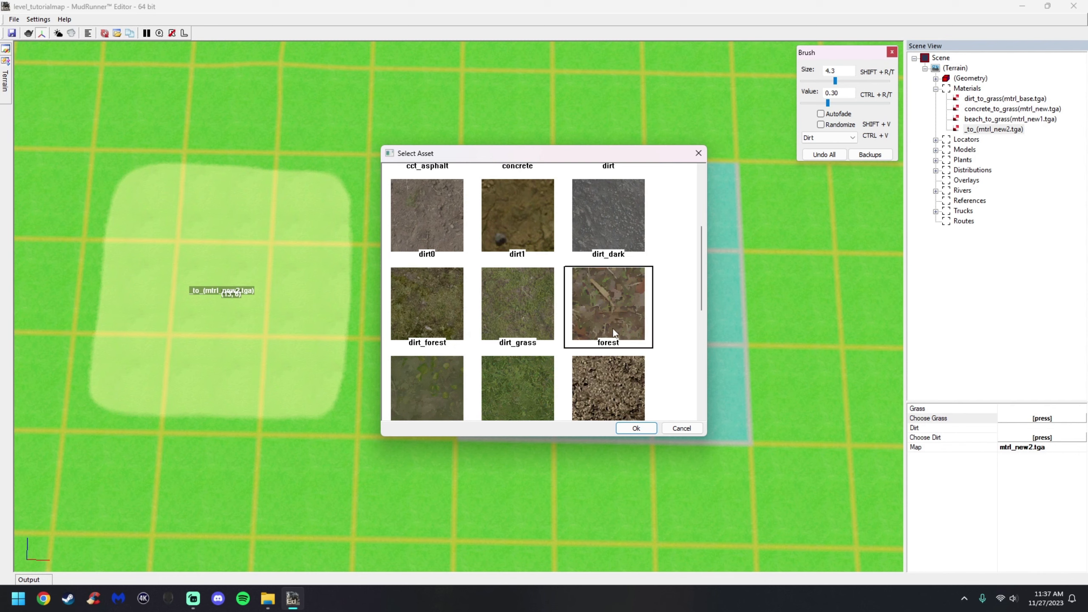
click(635, 428)
click(1041, 437)
scroll(504, 349, down, 3)
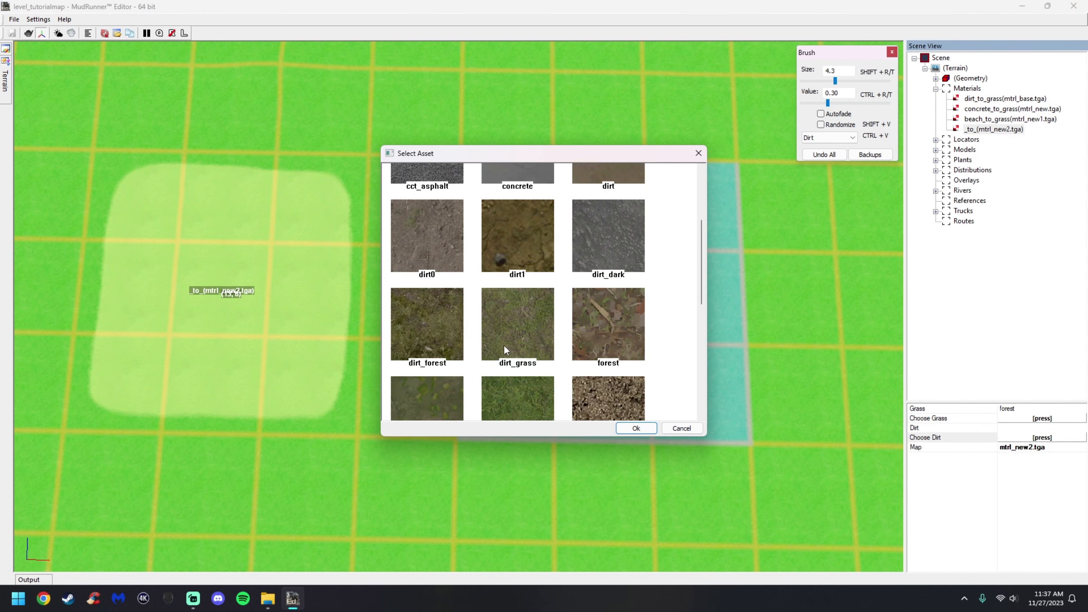
scroll(504, 349, down, 1)
click(447, 377)
click(636, 428)
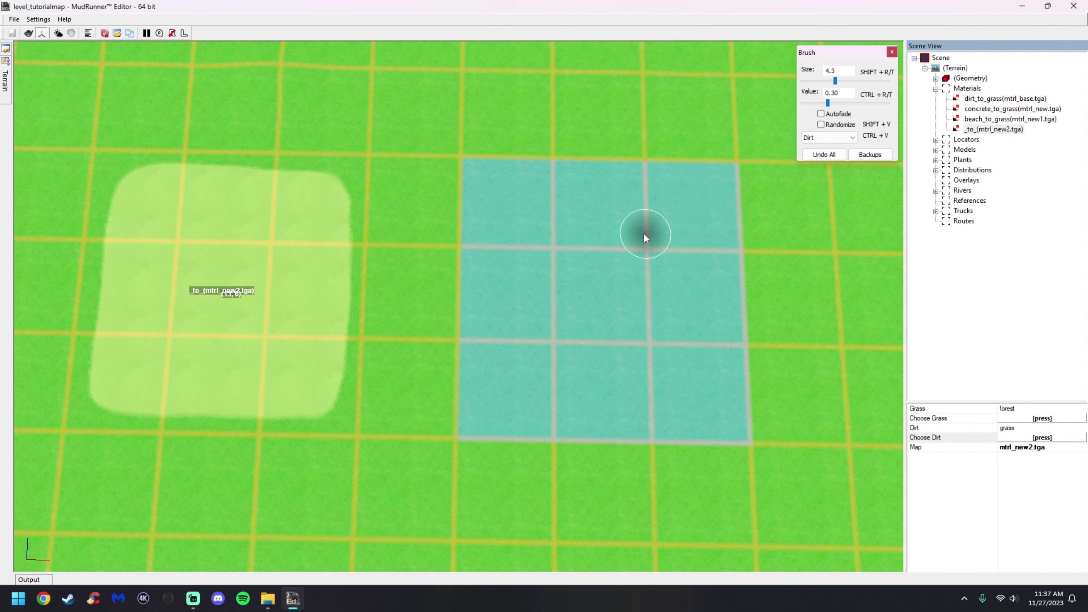
Paint a closed outline just inside the new 3-by-3 blocks using the Dirt brush at size 3.0.
click(821, 81)
drag(675, 193, 583, 187)
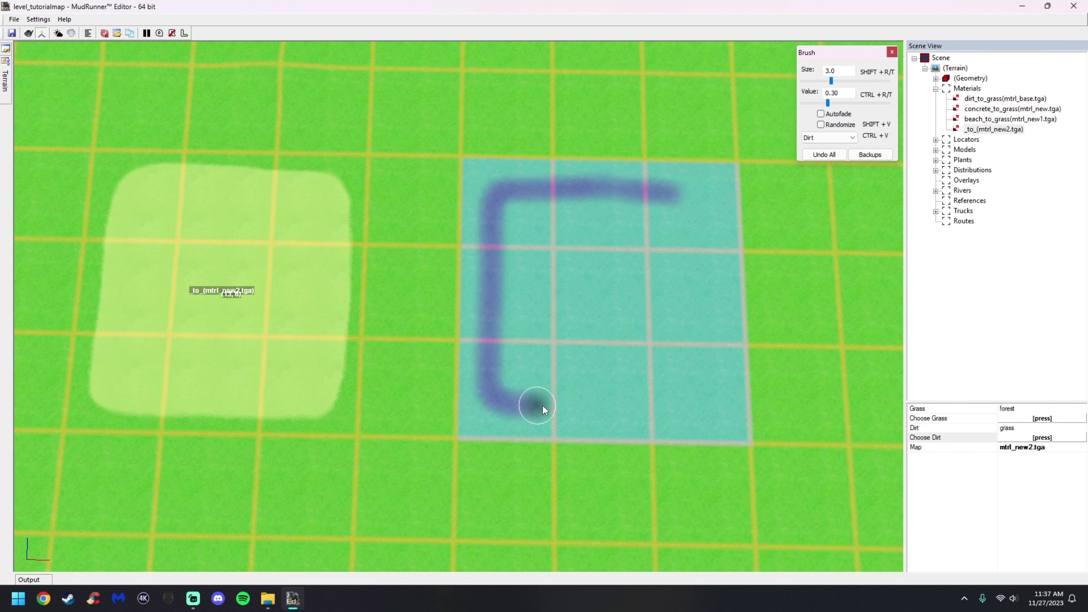
drag(542, 405, 676, 408)
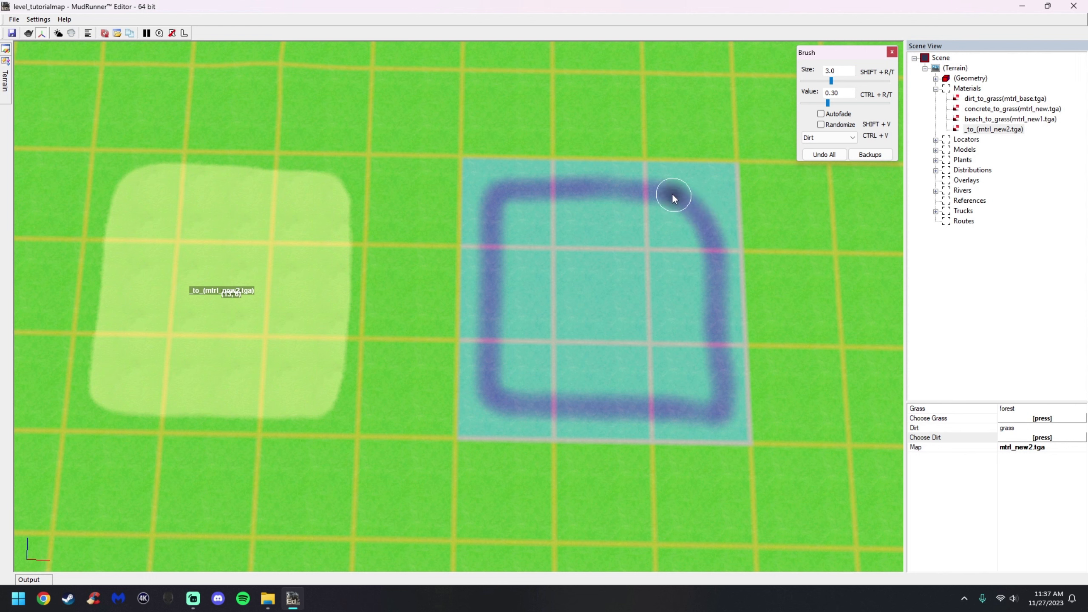
Fill the inside of the forest outline with the Dirt brush at size 5.9, and rebuild the painted blocks.
click(846, 82)
drag(676, 209, 543, 207)
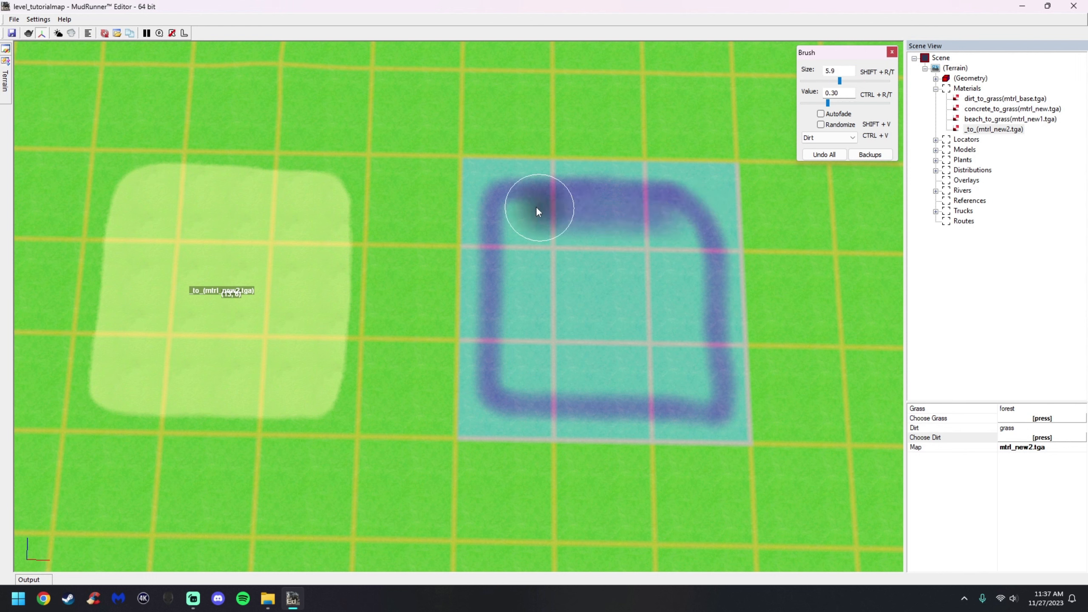
mouse_move(508, 286)
mouse_down()
mouse_move(512, 377)
mouse_move(680, 384)
mouse_move(699, 333)
mouse_move(651, 223)
mouse_move(666, 266)
mouse_move(652, 368)
mouse_up()
right_click(642, 346)
scroll(514, 365, down, 5)
middle_drag(238, 292, 314, 290)
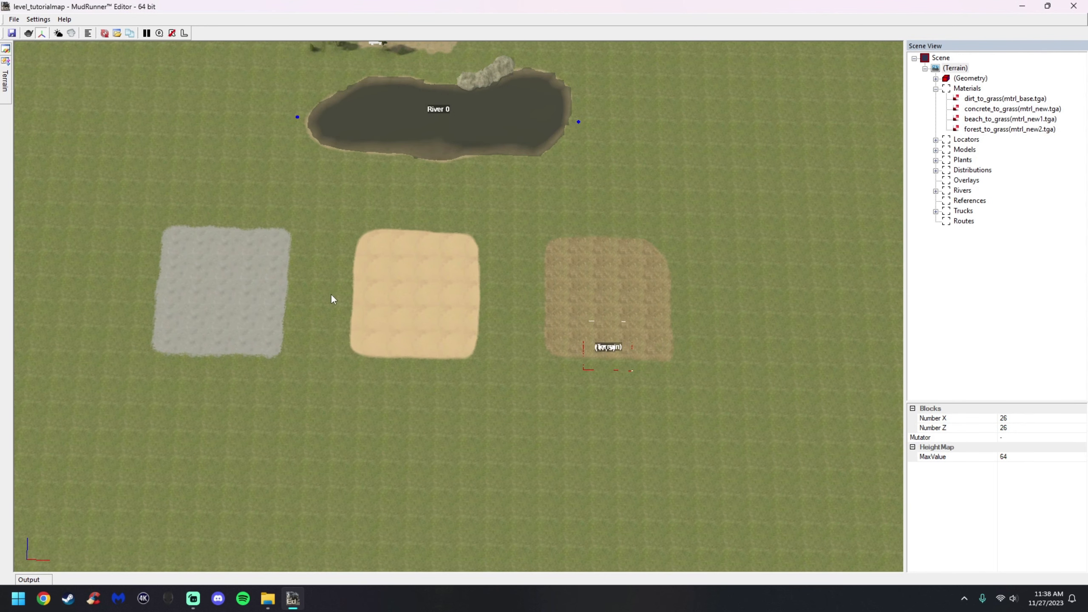
Rebuild the whole terrain with all three painted patches.
scroll(406, 323, up, 4)
scroll(412, 300, down, 5)
right_click(426, 281)
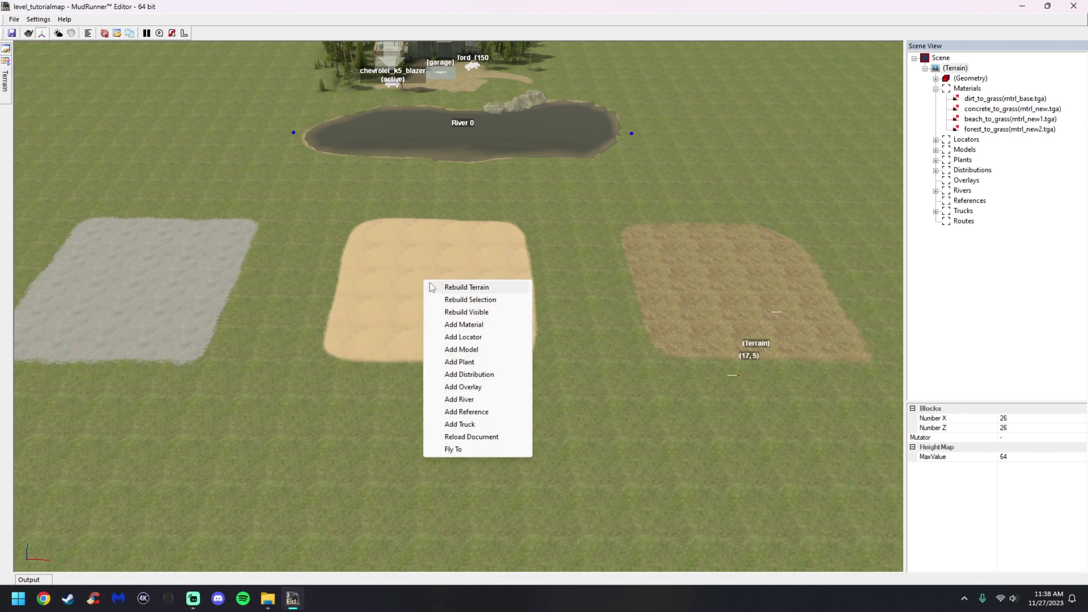
click(454, 287)
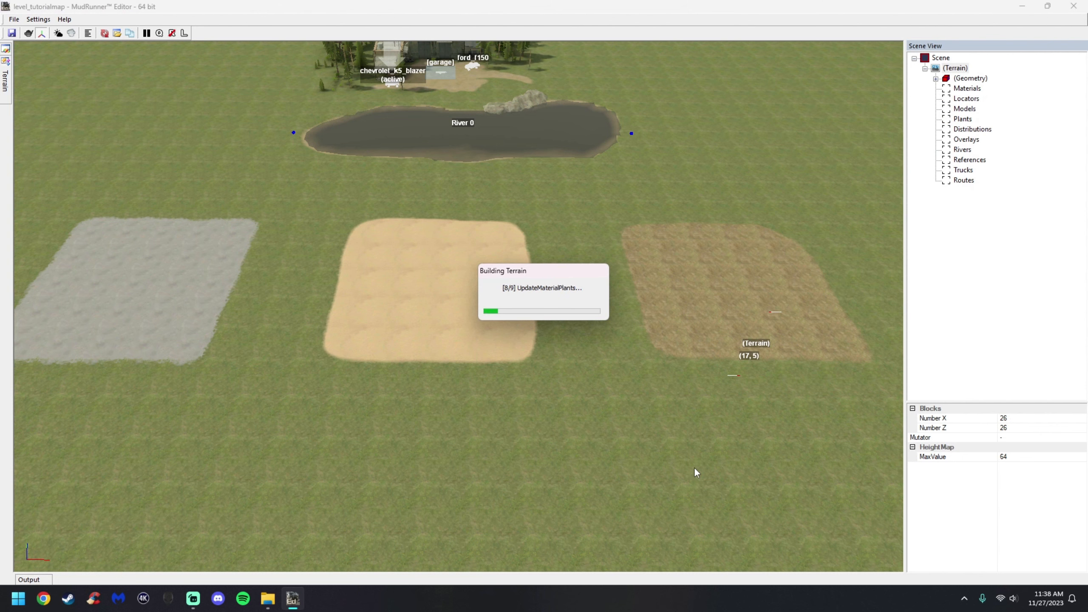
Add a fifth material to the terrain from the concrete patch and set its map texture file to mtrl_new3.tga.
scroll(406, 300, up, 4)
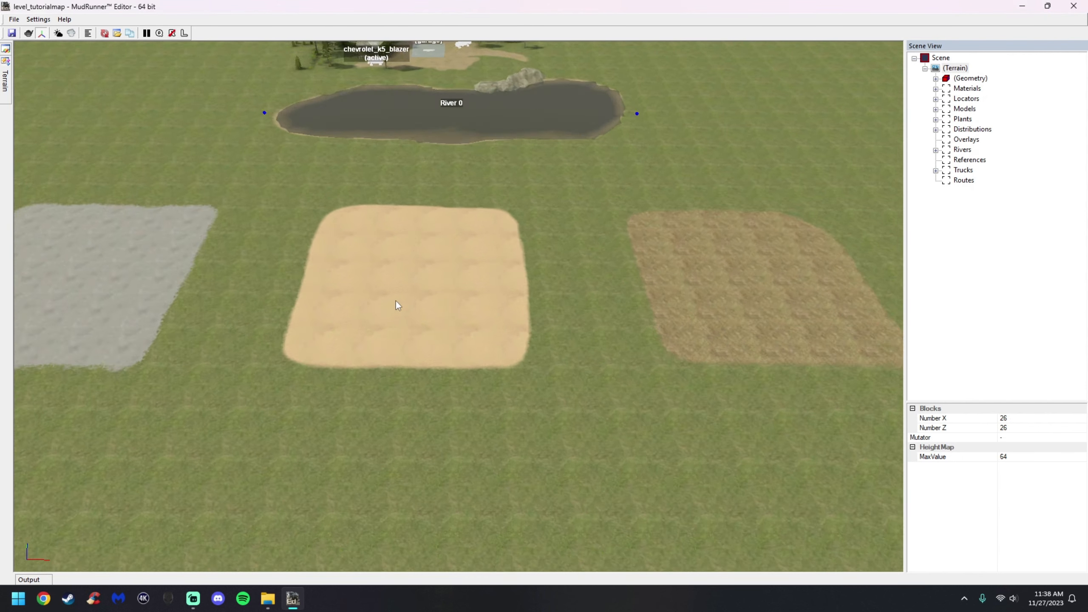
scroll(386, 261, down, 2)
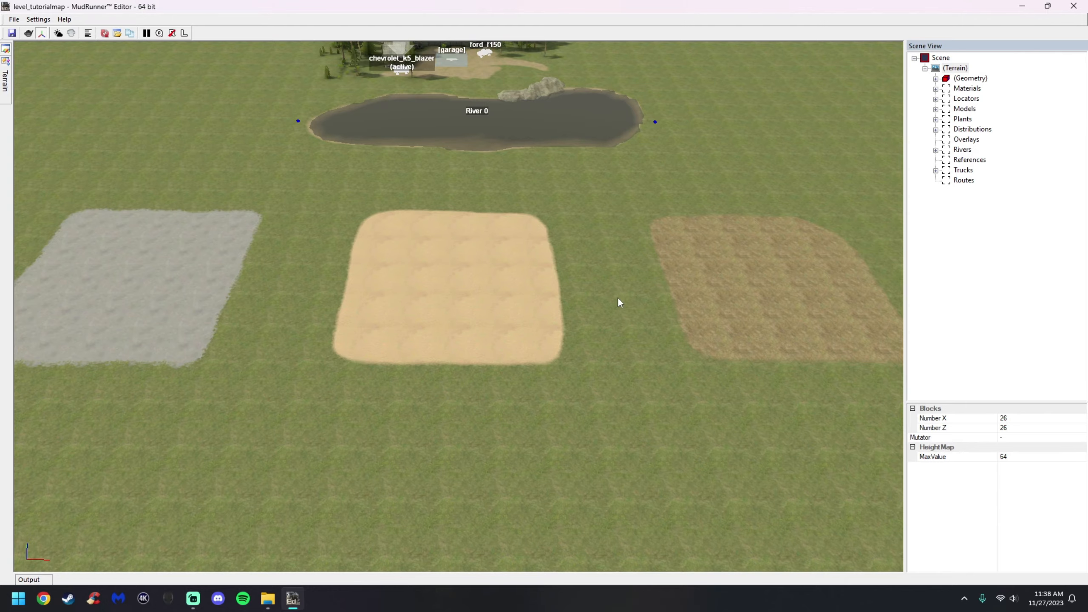
scroll(369, 312, down, 3)
scroll(308, 300, up, 4)
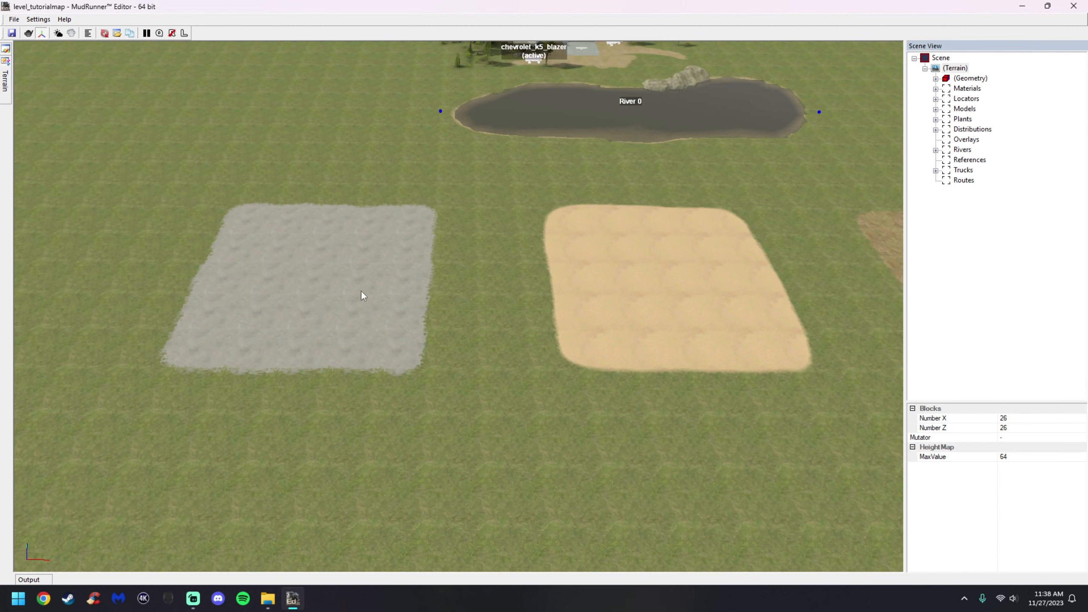
scroll(337, 281, up, 3)
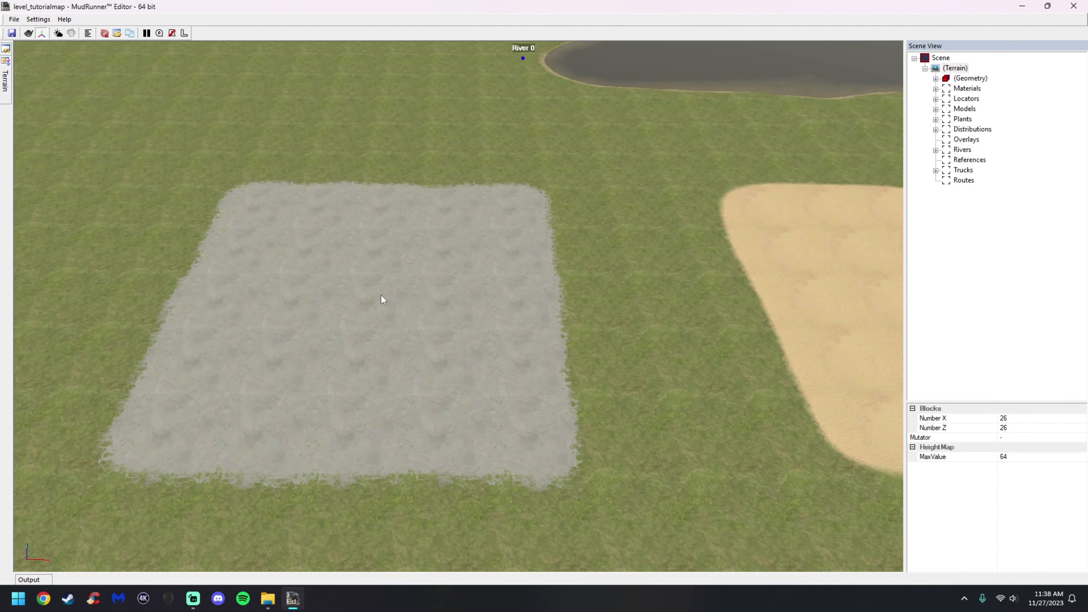
right_click(411, 291)
click(446, 319)
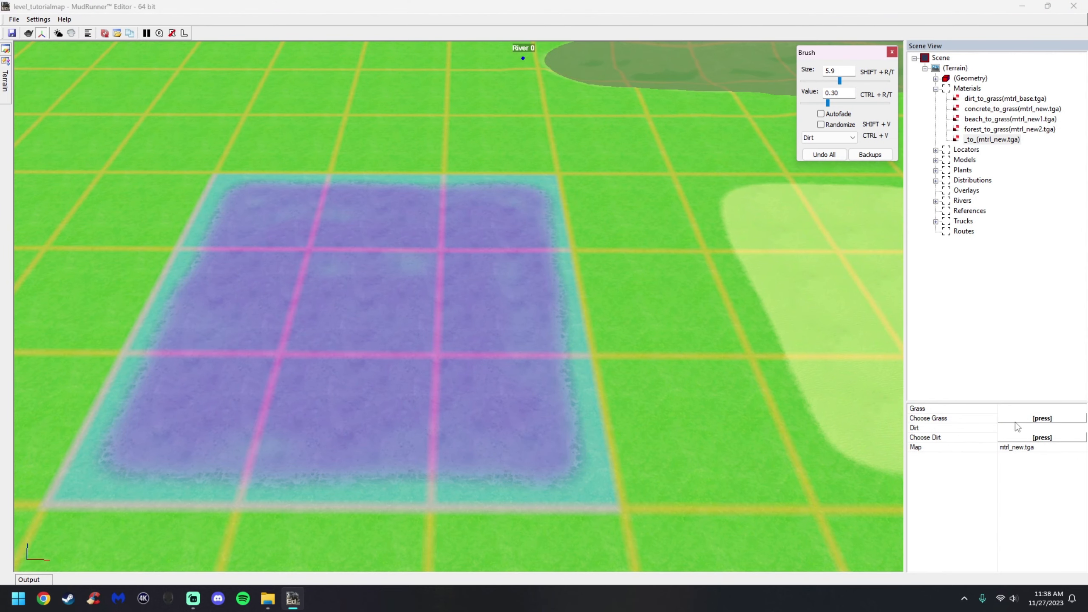
double_click(1083, 447)
click(473, 413)
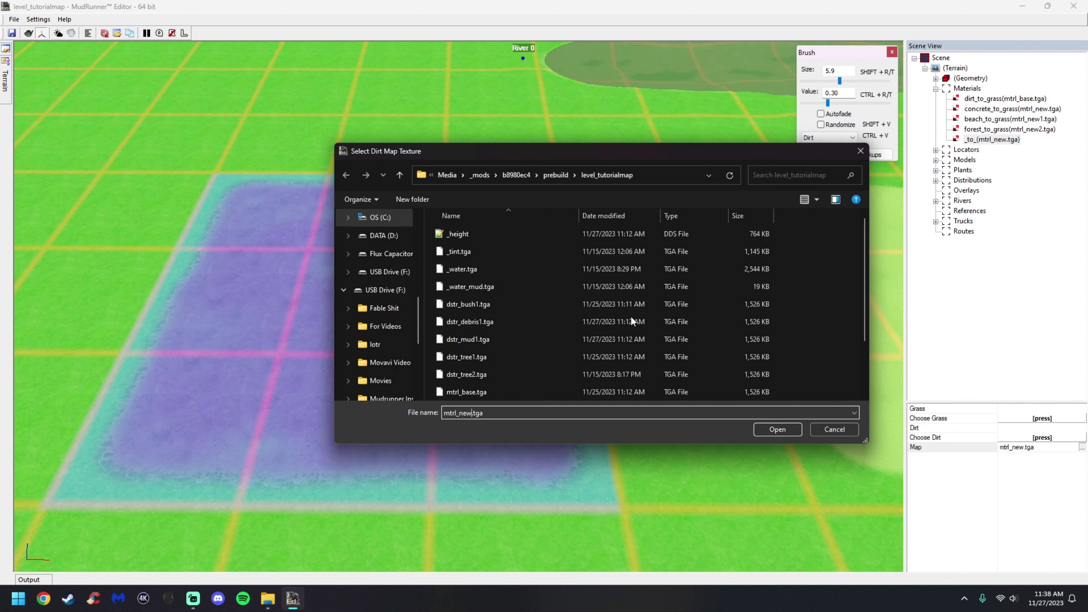
text(3)
click(777, 429)
Assign the dirt texture as the mtrl_new3.tga material's grass layer and the concrete texture as its dirt layer.
click(1040, 418)
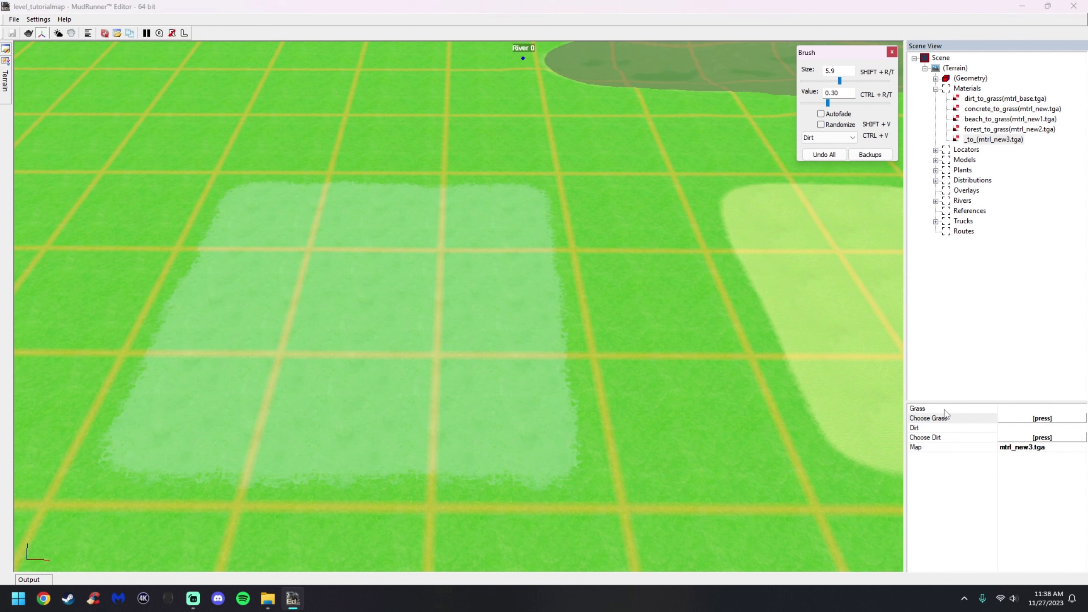
click(599, 310)
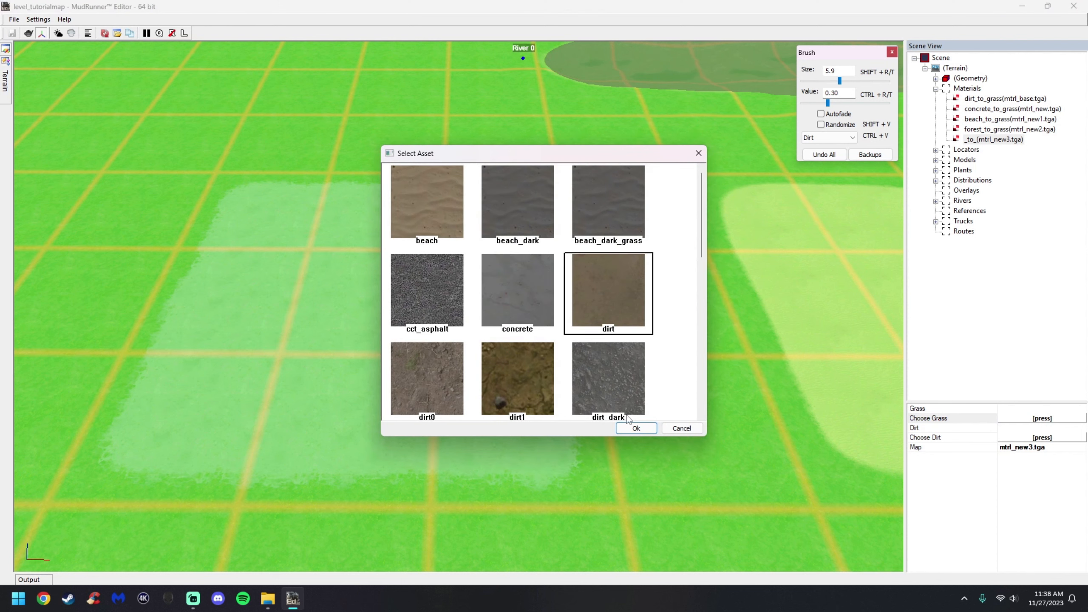
click(625, 426)
click(1040, 437)
click(521, 287)
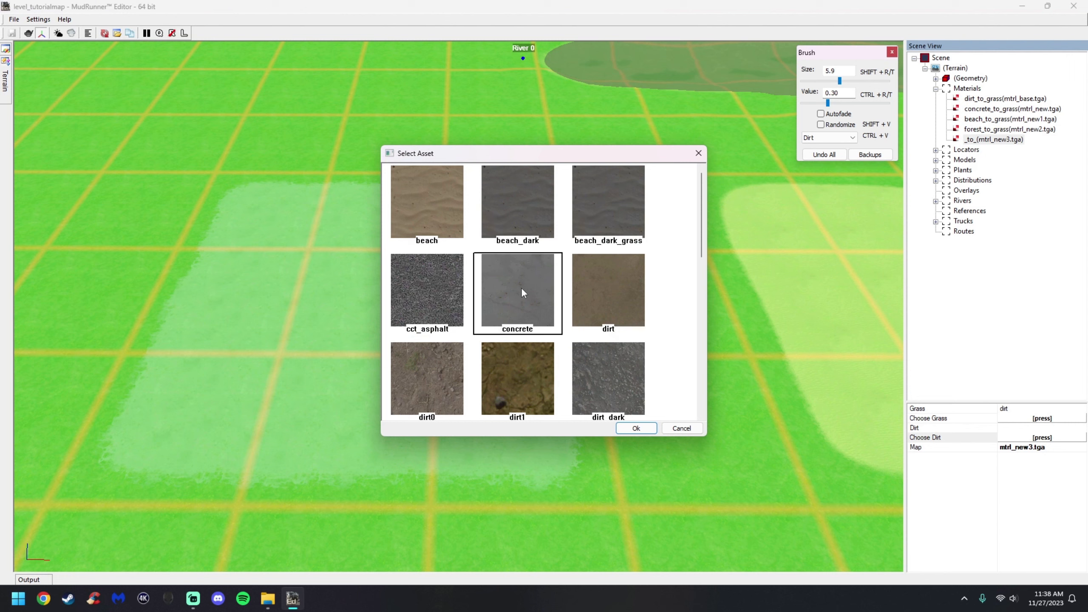
click(636, 428)
Paint the dirt-to-concrete material over all nine blocks of the concrete patch with the Opacity brush at size 4.3 and value 0.75, and rebuild them.
click(849, 102)
drag(850, 103, 858, 103)
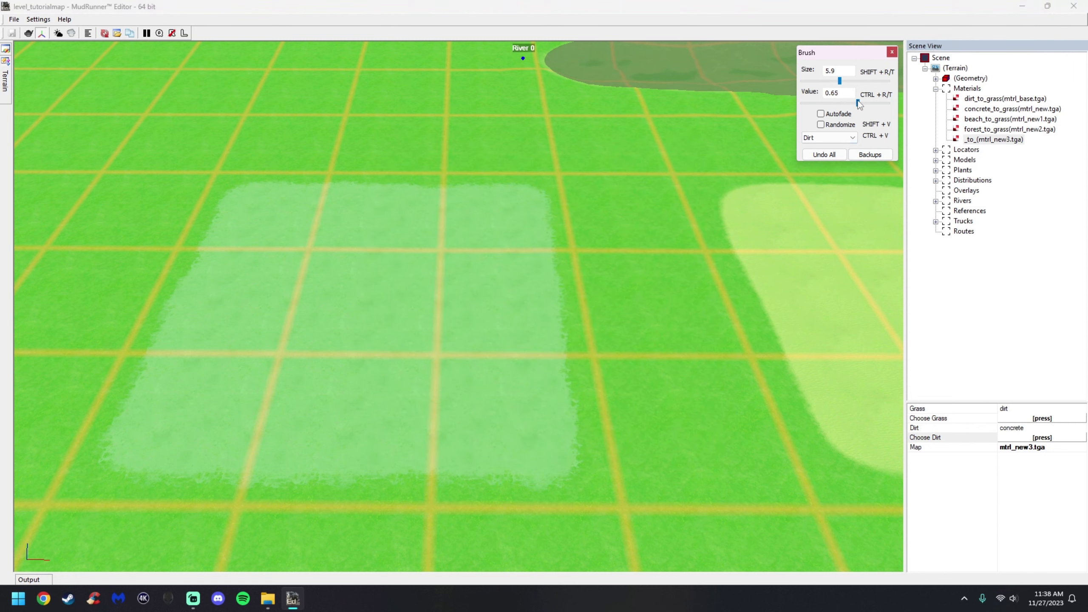
click(819, 137)
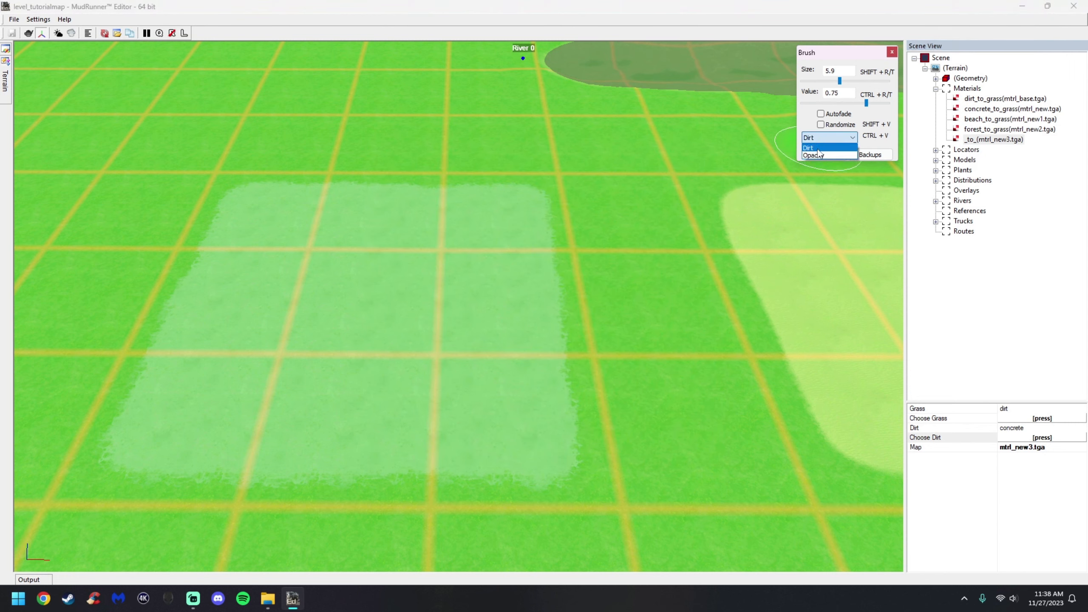
click(829, 152)
middle_drag(527, 287, 525, 309)
scroll(492, 306, down, 1)
mouse_move(431, 304)
mouse_down()
mouse_move(419, 230)
mouse_move(343, 363)
mouse_move(455, 362)
mouse_move(483, 438)
mouse_move(276, 222)
mouse_move(422, 413)
mouse_up()
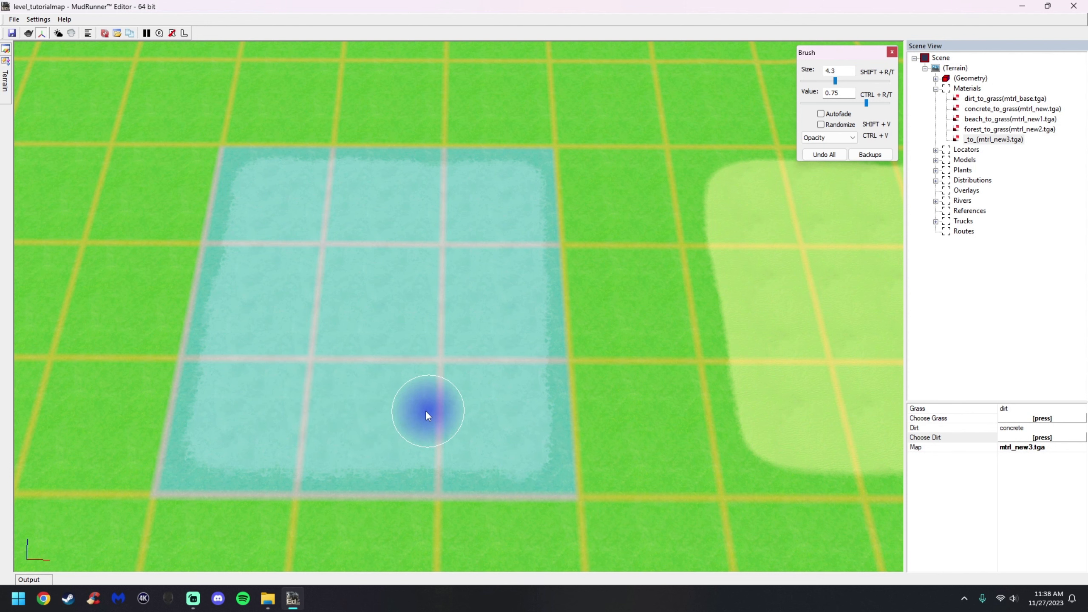
key(Escape)
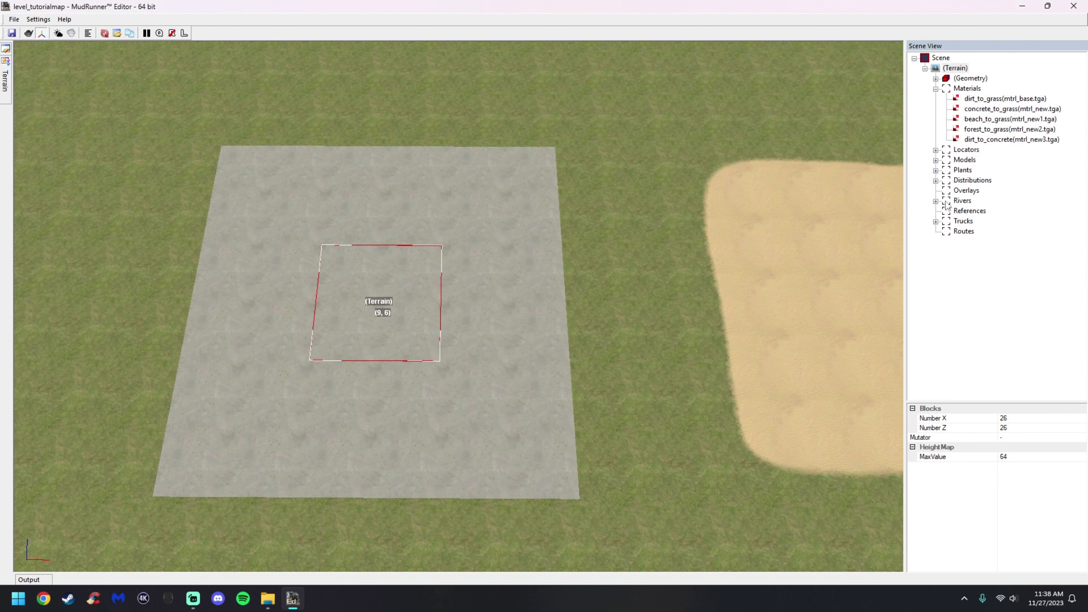
Erase the dirt-to-concrete material from the nine concrete patch blocks with the Opacity brush at value 0.00, and rebuild them.
click(994, 142)
drag(865, 103, 774, 101)
drag(434, 210, 296, 330)
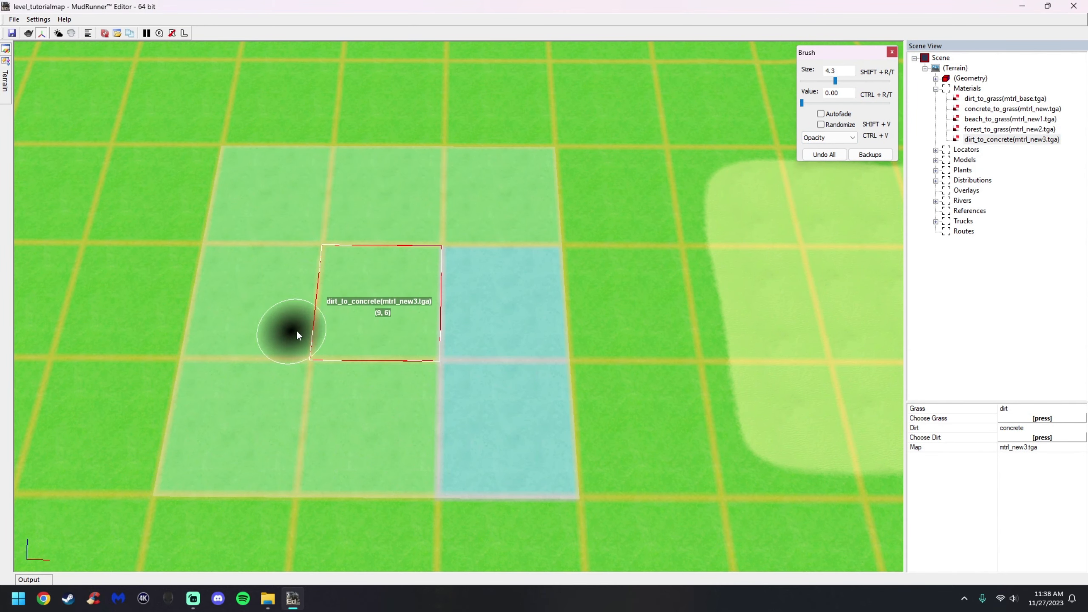
key(ctrl+s)
Apply the dirt-to-concrete material only to the central block of the concrete patch with the Opacity brush at value 0.75.
click(989, 141)
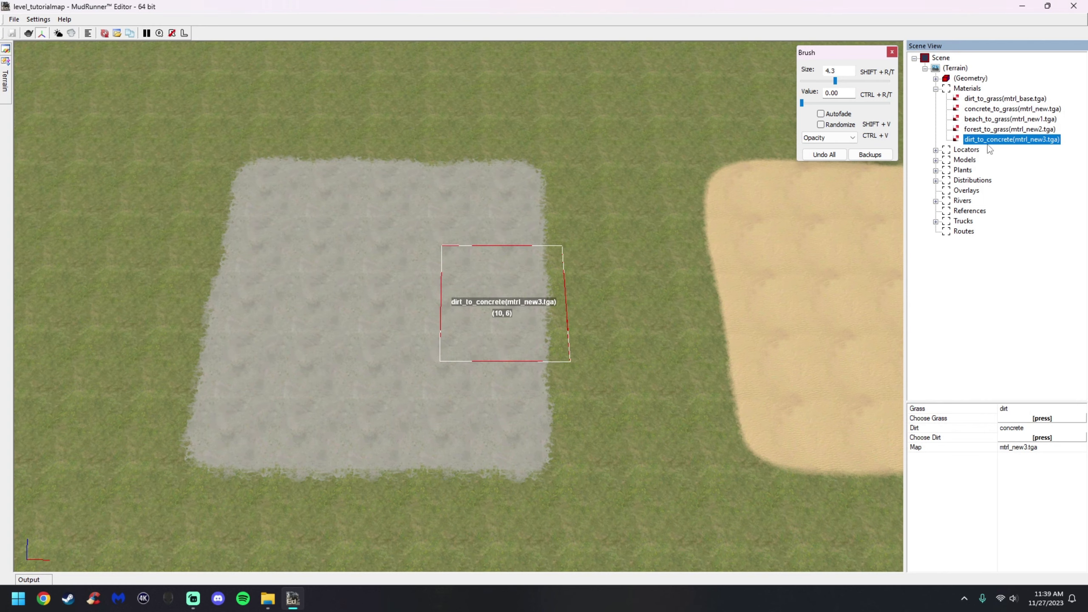
drag(802, 103, 847, 104)
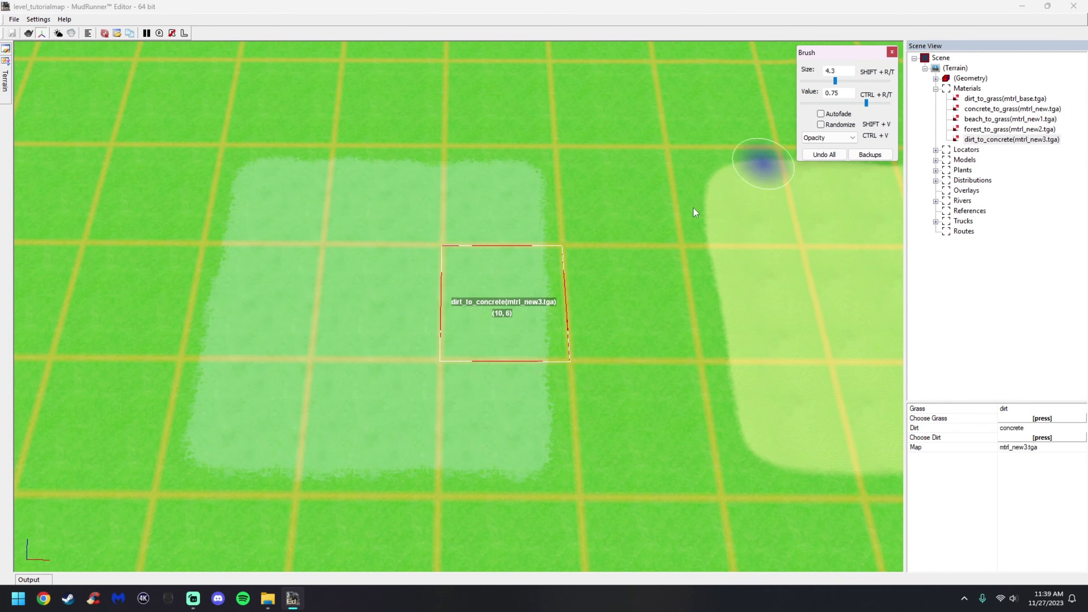
click(415, 305)
click(820, 155)
click(393, 299)
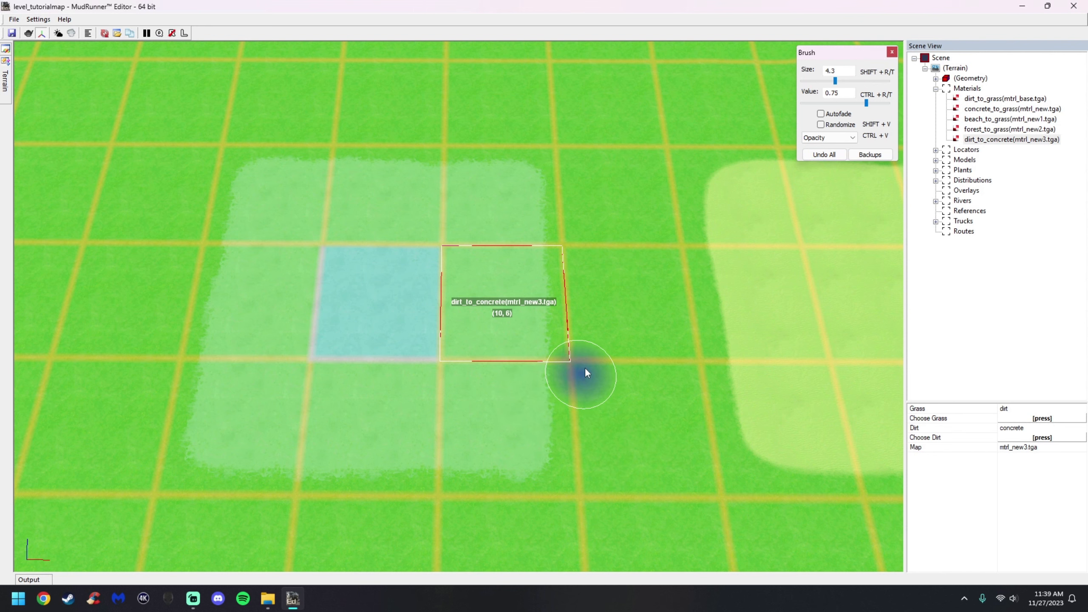
Paint an X-shaped dirt area in the central concrete block with the Dirt brush at size 2.0 and value 0.30, and rebuild the block.
click(828, 137)
click(827, 152)
drag(866, 103, 827, 104)
scroll(350, 315, up, 3)
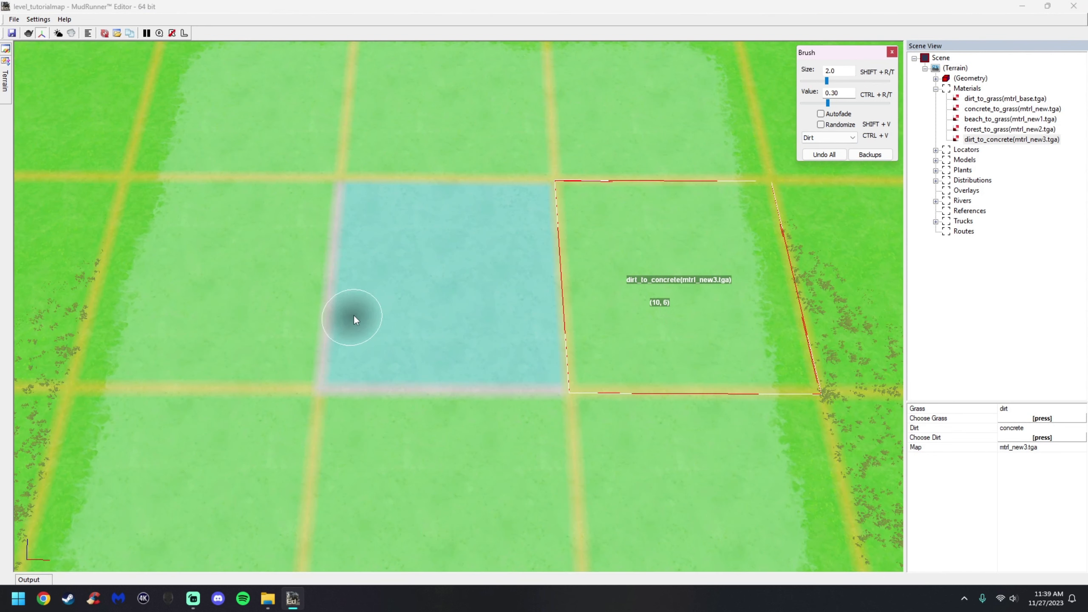
mouse_move(426, 290)
mouse_down()
mouse_move(473, 298)
mouse_move(502, 274)
mouse_move(507, 300)
mouse_move(458, 250)
mouse_up()
mouse_move(387, 232)
mouse_down()
mouse_move(402, 218)
mouse_move(514, 216)
mouse_move(445, 279)
mouse_move(386, 362)
mouse_move(486, 327)
mouse_move(546, 360)
mouse_move(527, 285)
mouse_move(483, 283)
mouse_up()
right_click(514, 317)
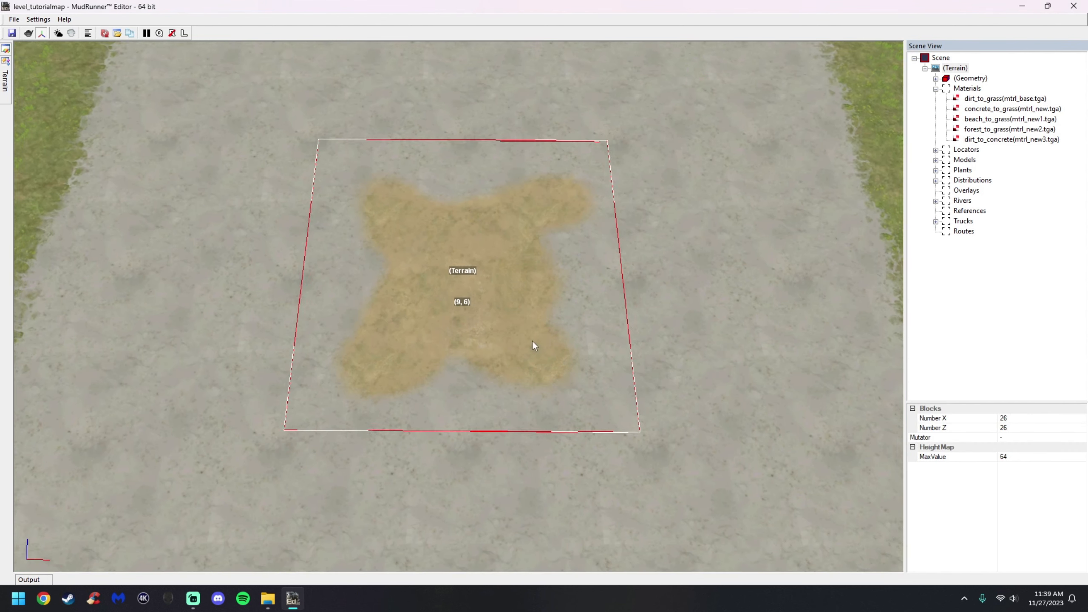
Raise the dirt area into a mound with the geometry Height brush at size 2.0 and value 0.65, and rebuild the block.
middle_drag(532, 341, 627, 287)
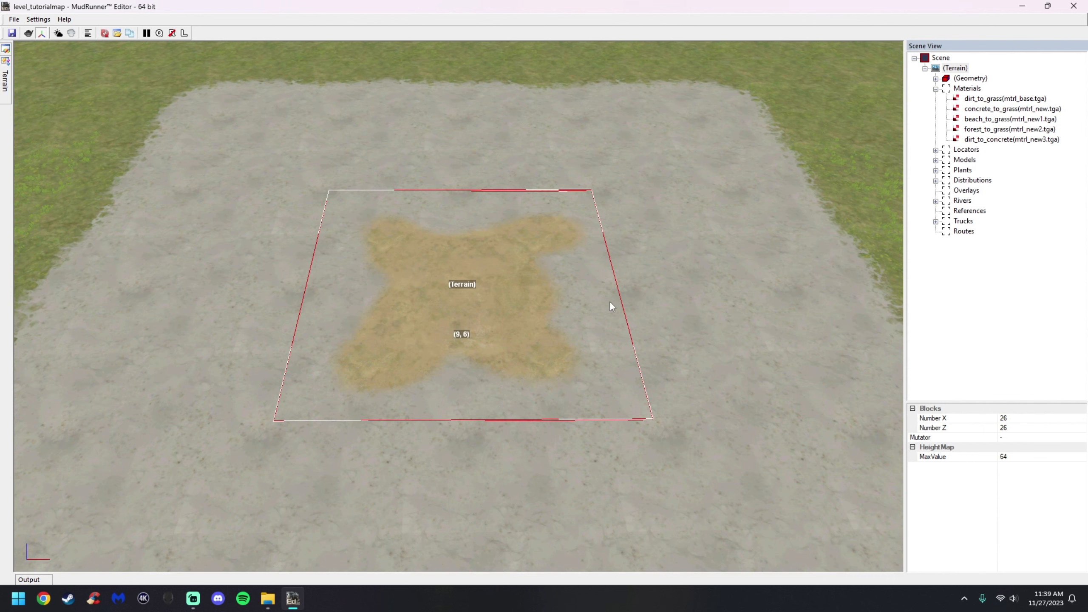
middle_drag(520, 312, 585, 252)
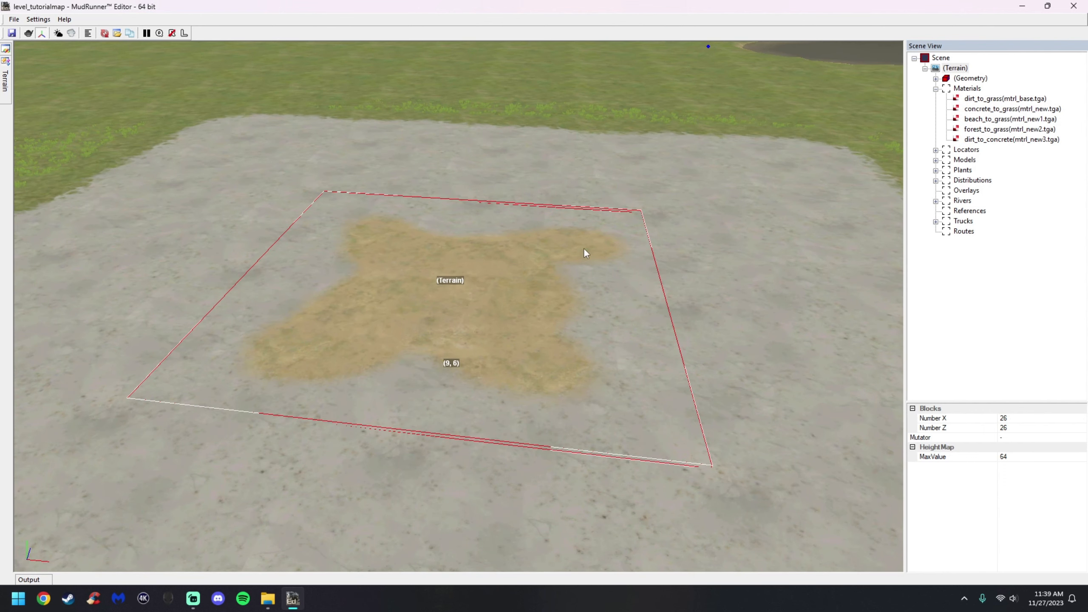
click(976, 89)
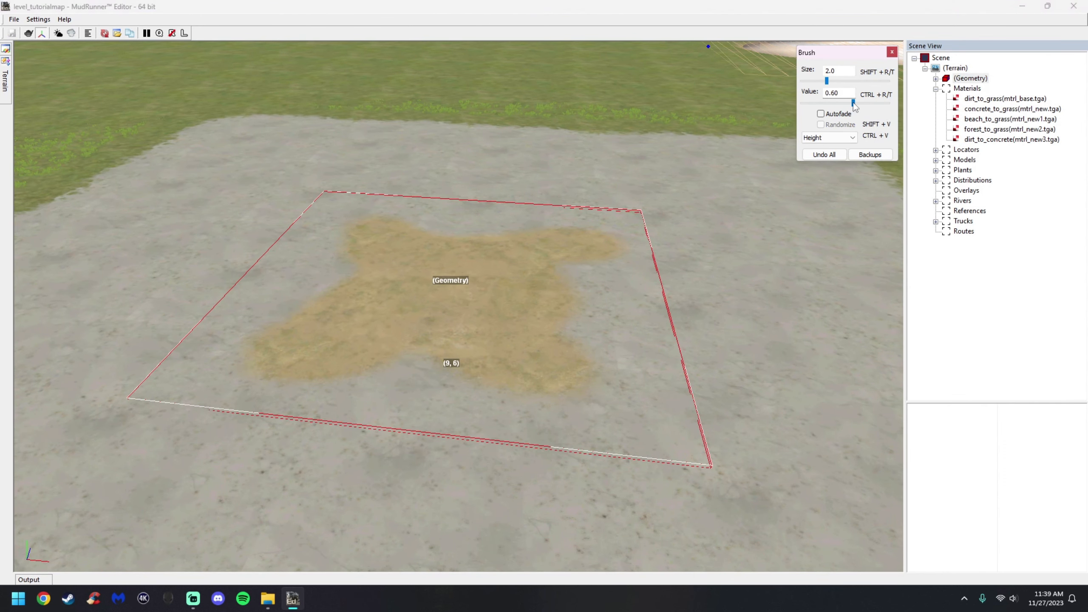
scroll(574, 218, up, 2)
click(829, 103)
mouse_move(356, 242)
mouse_down()
mouse_move(467, 306)
mouse_move(503, 371)
mouse_move(405, 314)
mouse_move(301, 355)
mouse_move(556, 250)
mouse_move(360, 302)
mouse_move(497, 309)
mouse_move(450, 318)
mouse_move(441, 300)
mouse_up()
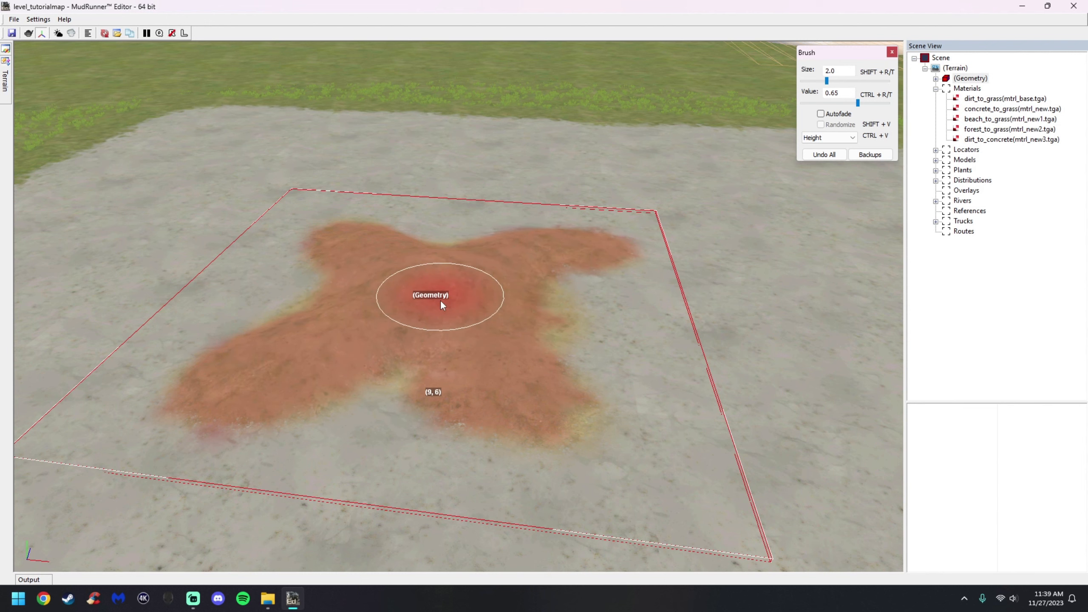
key(Escape)
Scatter DebrisStones over the dirt mound with the Density brush at size 2.0 and value 0.65, and rebuild the block.
mouse_move(525, 301)
middle_down()
mouse_move(551, 267)
mouse_move(545, 285)
middle_up()
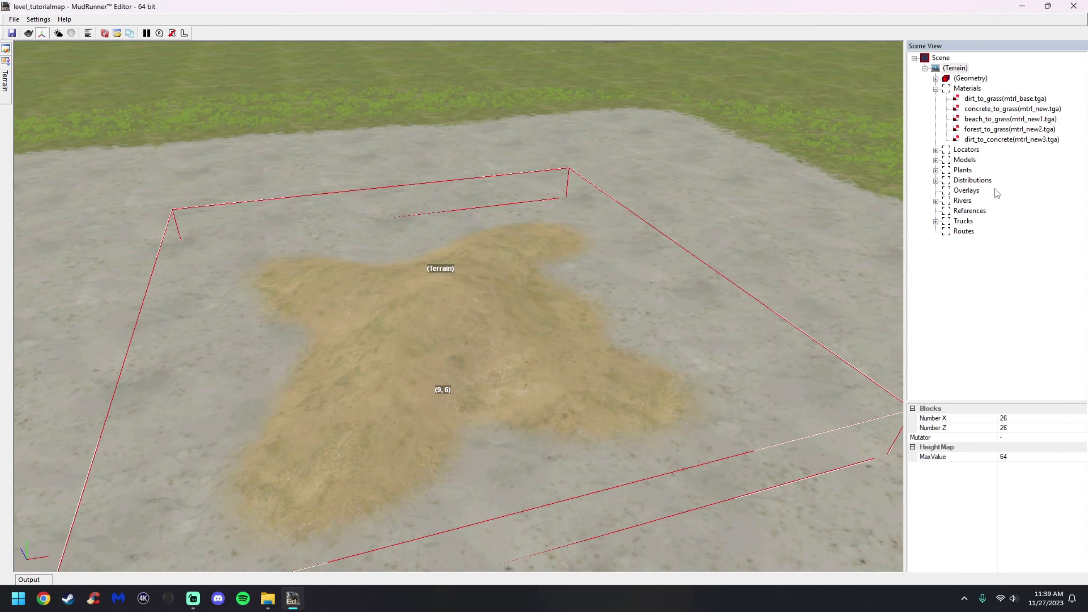
click(935, 181)
click(983, 231)
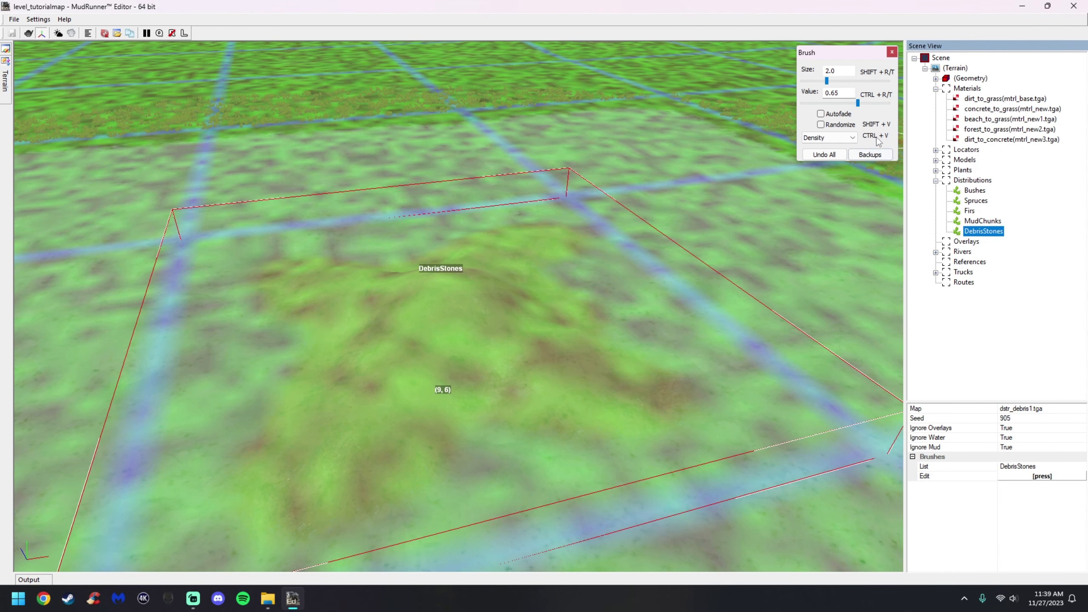
middle_drag(734, 270, 628, 299)
mouse_move(628, 299)
mouse_down()
mouse_move(479, 397)
mouse_move(389, 438)
mouse_move(432, 393)
mouse_move(318, 307)
mouse_move(347, 255)
mouse_move(287, 131)
mouse_move(470, 157)
mouse_move(646, 126)
mouse_move(687, 183)
mouse_move(660, 310)
mouse_up()
key(Escape)
mouse_move(269, 270)
middle_down()
mouse_move(433, 289)
mouse_move(460, 282)
middle_up()
right_click(460, 282)
click(474, 291)
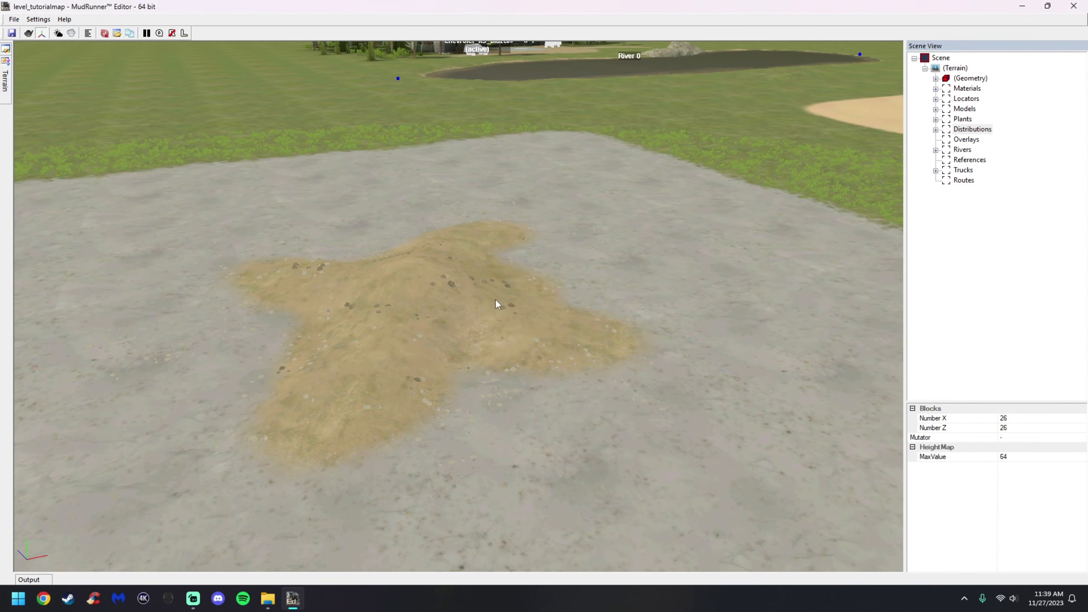
Add a sixth material to the terrain from the beach patch and set its map texture file to mtrl_new4.tga.
scroll(576, 327, down, 3)
scroll(576, 333, down, 5)
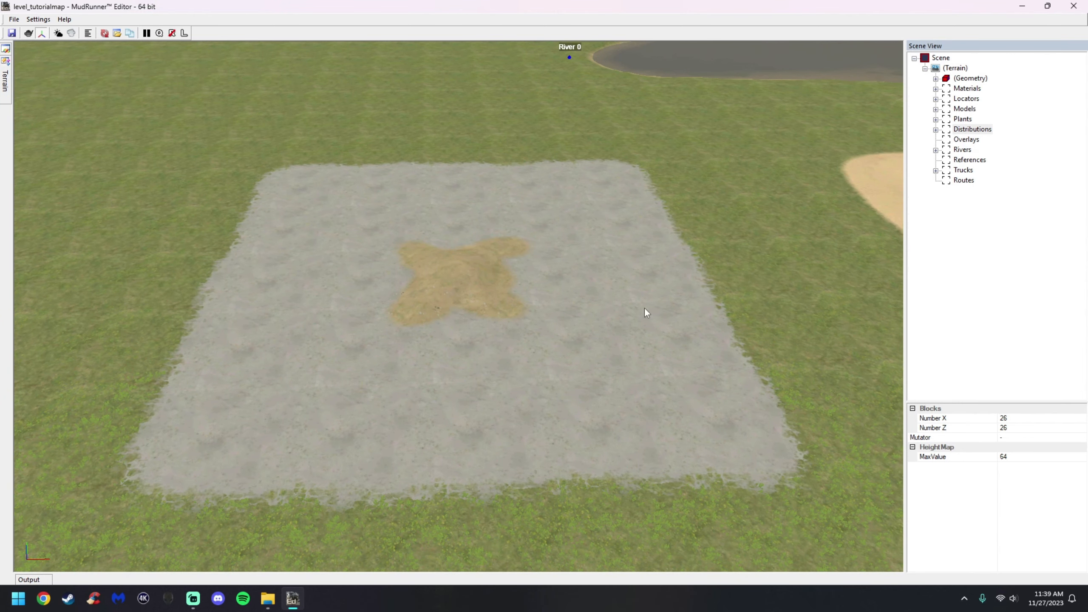
scroll(645, 280, down, 3)
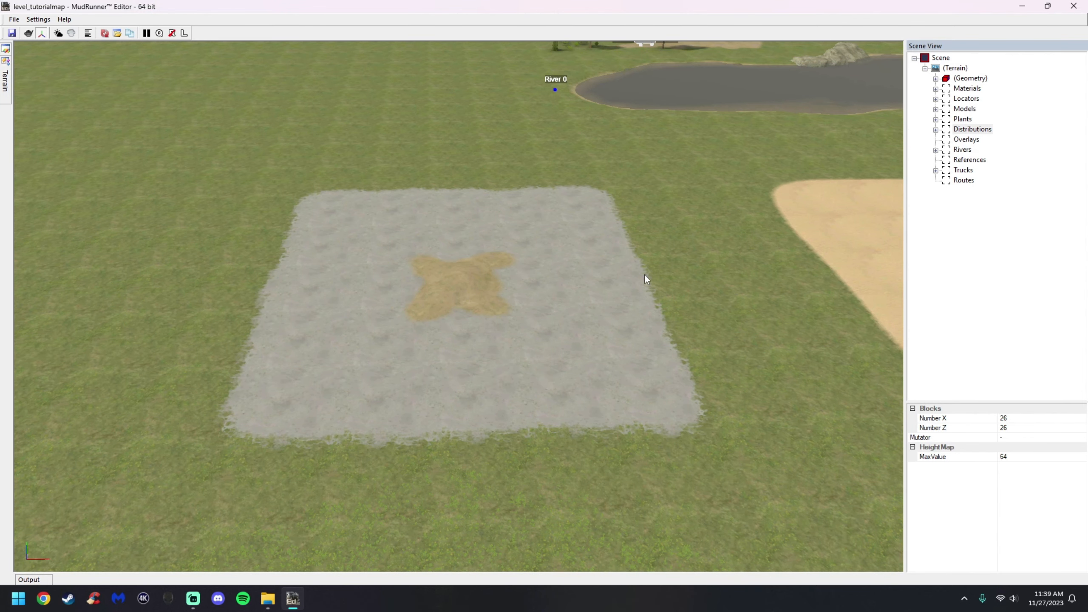
scroll(644, 274, down, 4)
middle_drag(767, 263, 541, 321)
scroll(541, 321, up, 4)
right_click(526, 282)
click(570, 315)
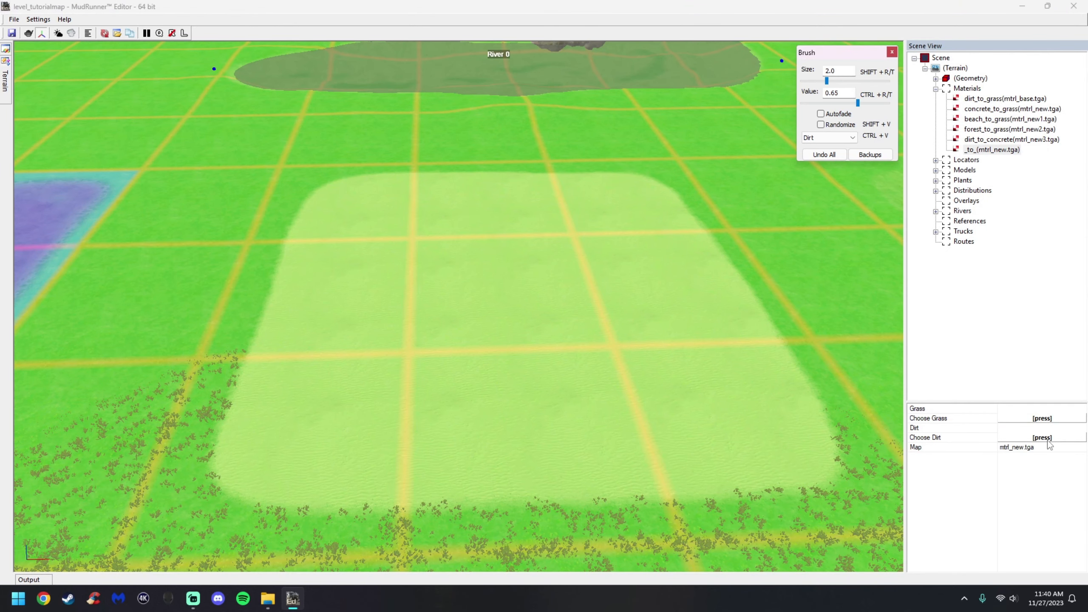
click(1080, 450)
click(1081, 448)
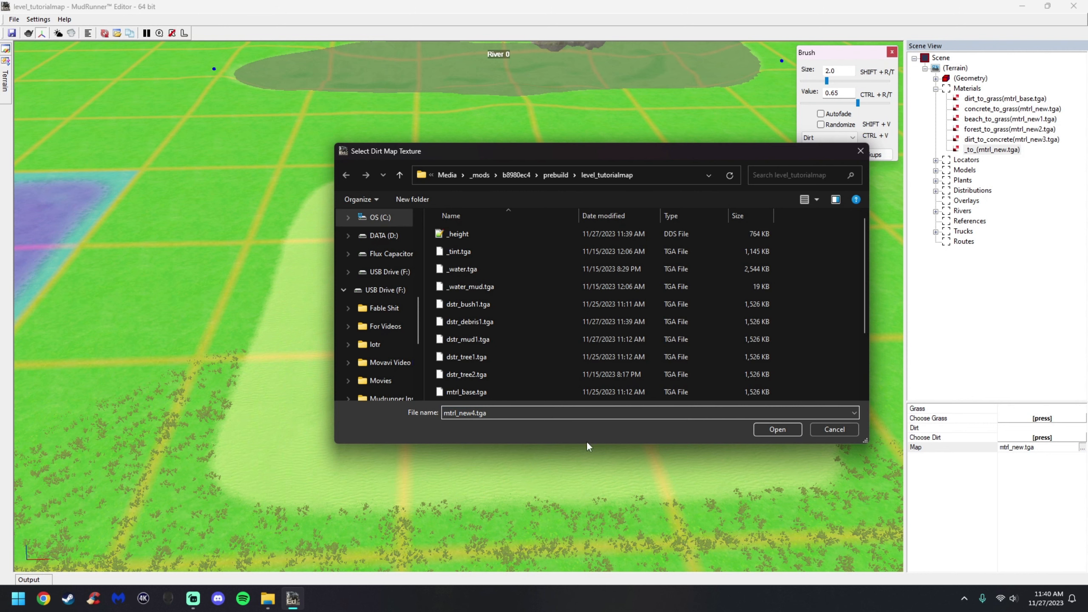
click(777, 429)
Assign the grass texture as the mtrl_new4.tga material's grass layer and the beach texture as its dirt layer.
click(1048, 420)
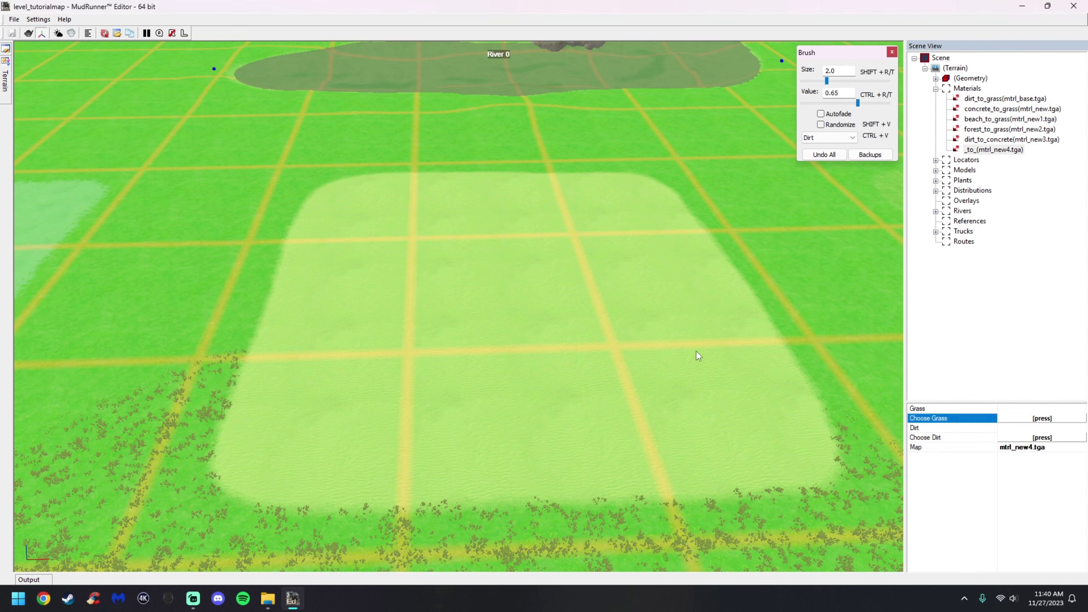
scroll(625, 334, down, 4)
scroll(531, 365, down, 2)
click(438, 372)
click(636, 428)
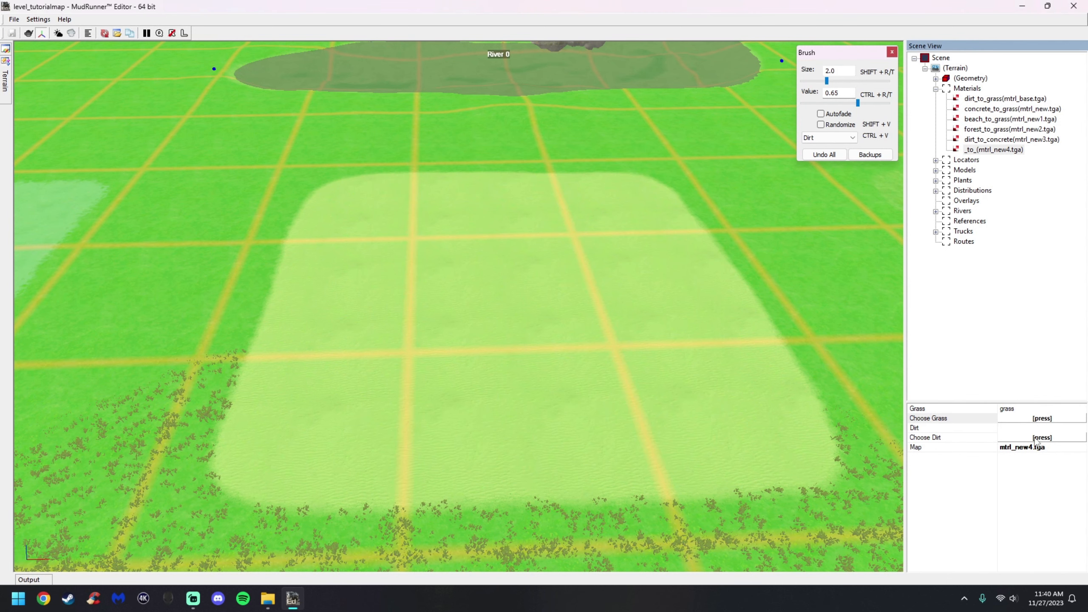
click(1033, 439)
click(411, 218)
click(636, 427)
Apply the new grass-to-beach material to the central block of the beach patch with the Opacity brush.
click(844, 141)
click(845, 156)
click(880, 104)
click(505, 292)
Paint an X-shaped grass area in the central beach block with the Dirt brush at size 2.0 and value 0.30, and rebuild the block.
drag(865, 104, 824, 104)
click(829, 138)
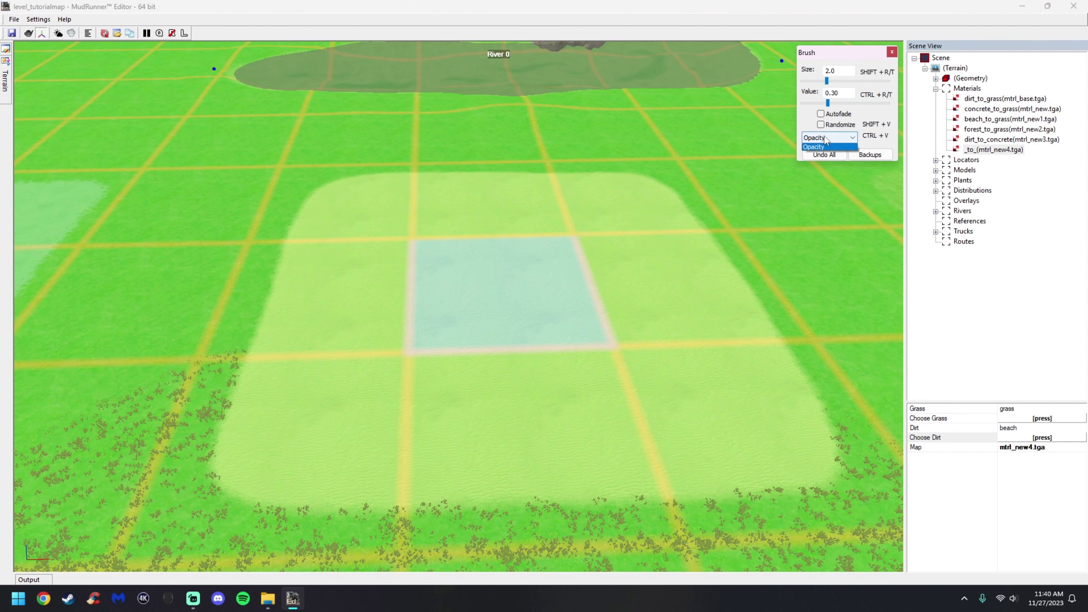
click(827, 147)
scroll(555, 243, up, 3)
mouse_move(524, 277)
mouse_down()
mouse_move(401, 376)
mouse_move(515, 361)
mouse_move(540, 299)
mouse_up()
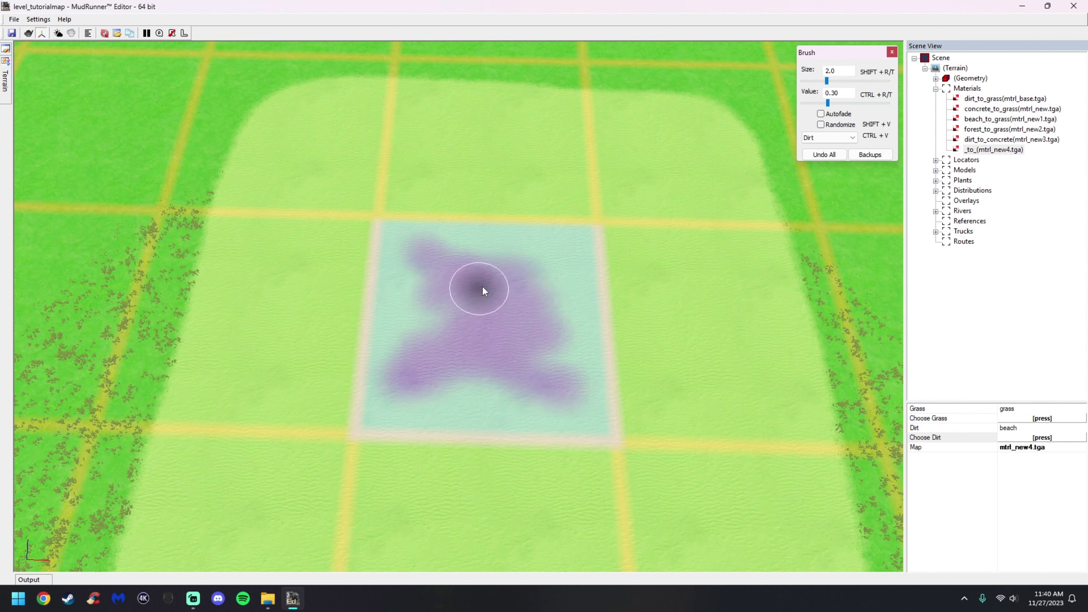
key(Escape)
Scatter DebrisStones around the edges of the grass area with the Density brush at size 2.0 and value 0.65.
right_drag(534, 317, 533, 299)
click(981, 190)
click(935, 191)
click(981, 241)
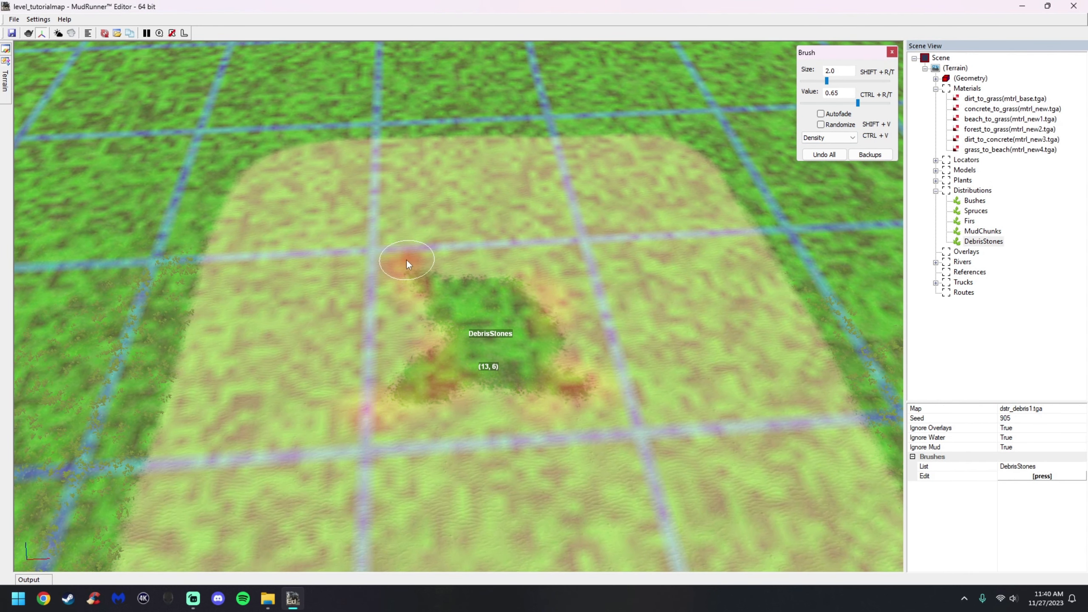
Scatter MudChunks along both sides of the grass area with the Density brush at value 0.65, and rebuild the terrain.
click(981, 231)
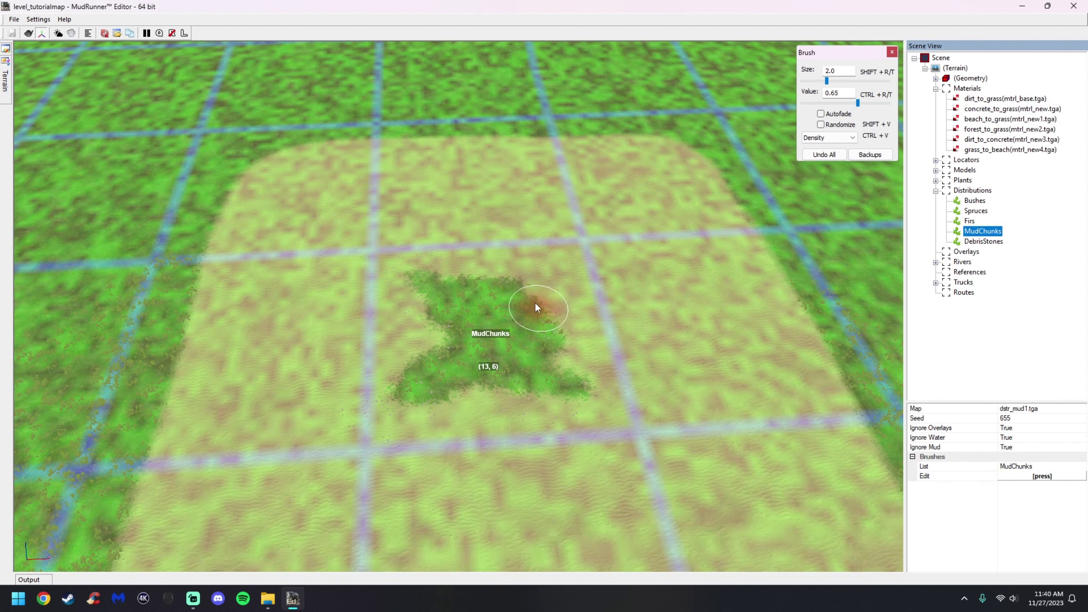
drag(536, 307, 555, 339)
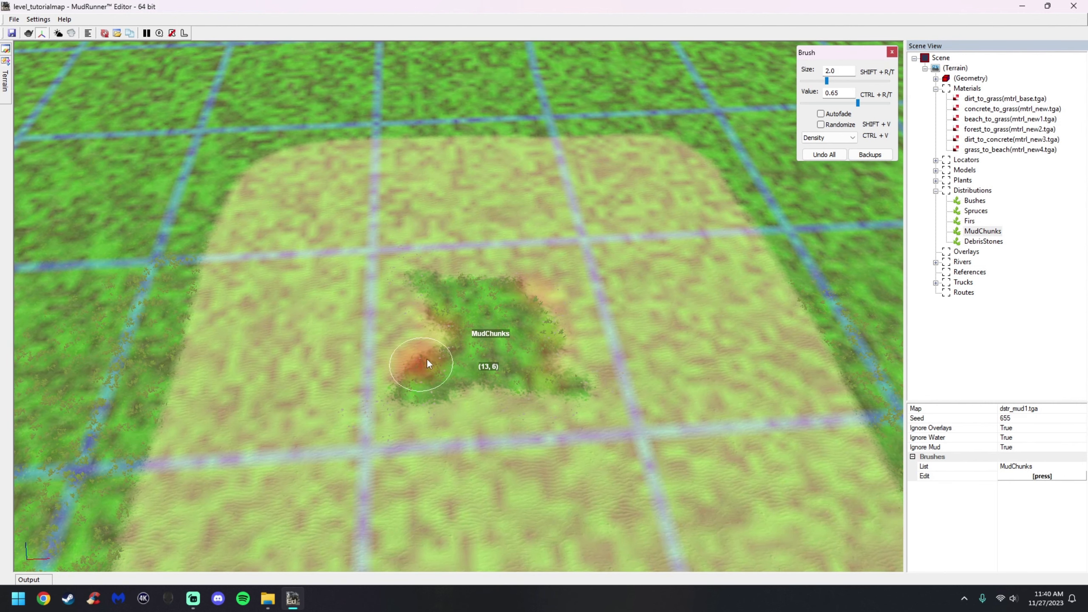
key(Escape)
right_drag(481, 364, 482, 347)
click(509, 356)
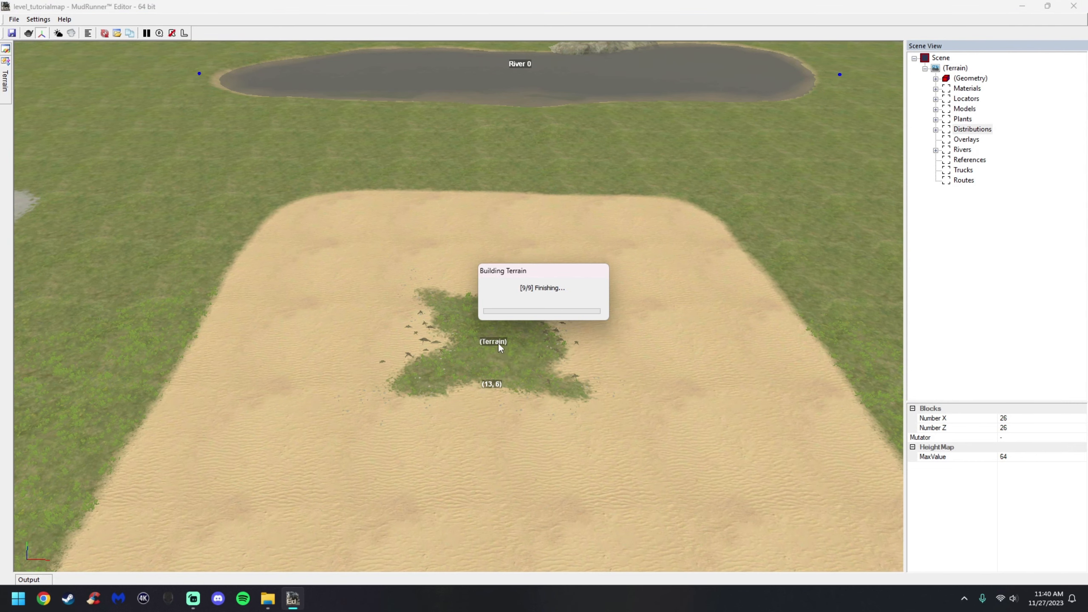
Examine the beach patch's grass area up close, and all three painted terrain patches from a distance.
scroll(496, 342, up, 5)
right_drag(493, 350, 493, 316)
scroll(468, 332, down, 6)
scroll(462, 304, up, 2)
scroll(493, 316, down, 3)
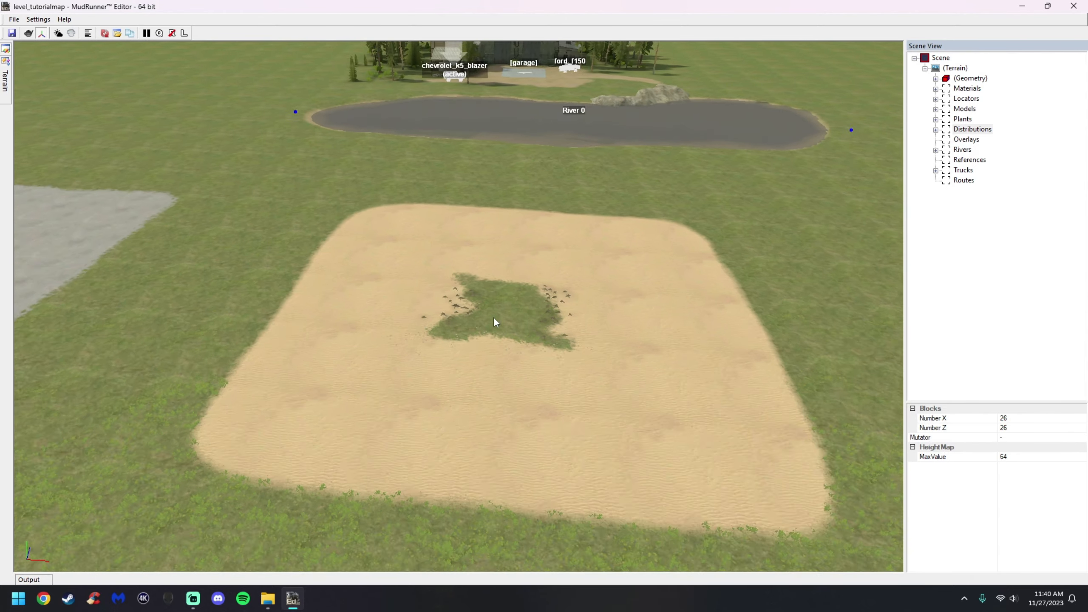
scroll(493, 316, down, 5)
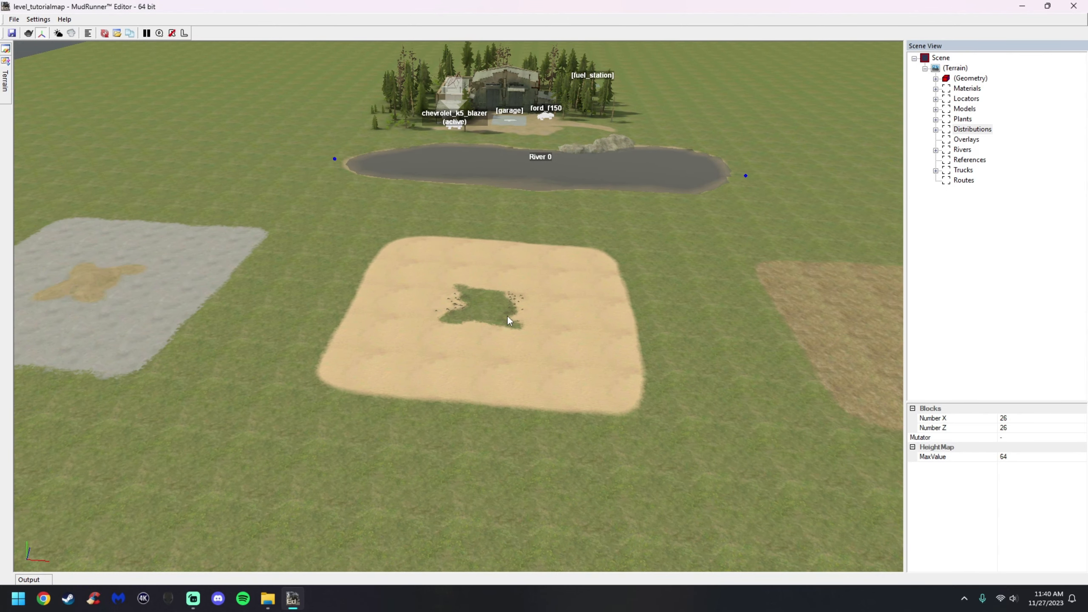
scroll(553, 323, down, 3)
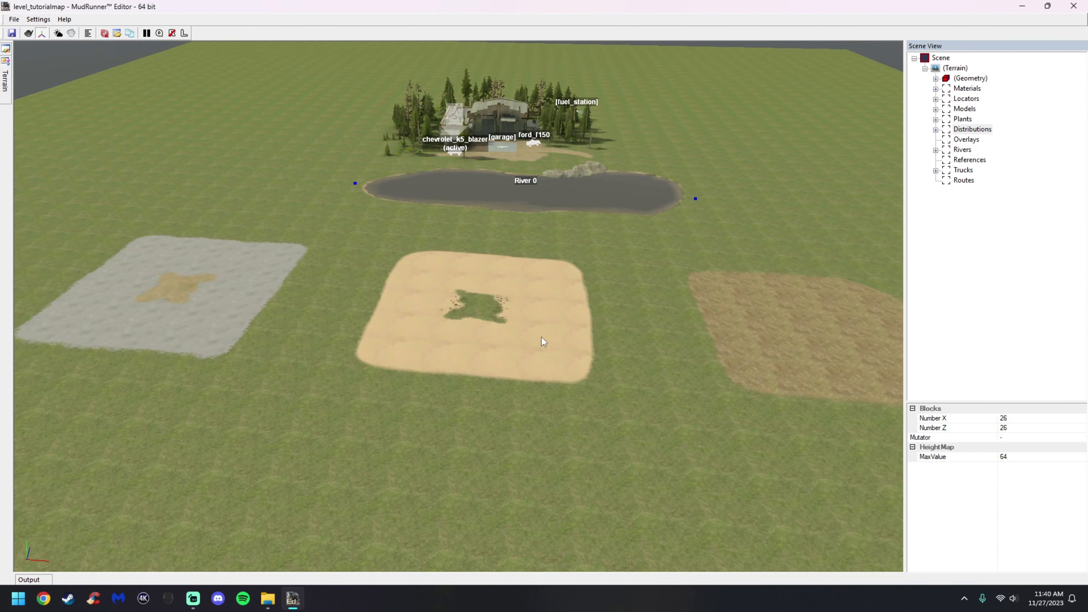
right_drag(581, 337, 724, 340)
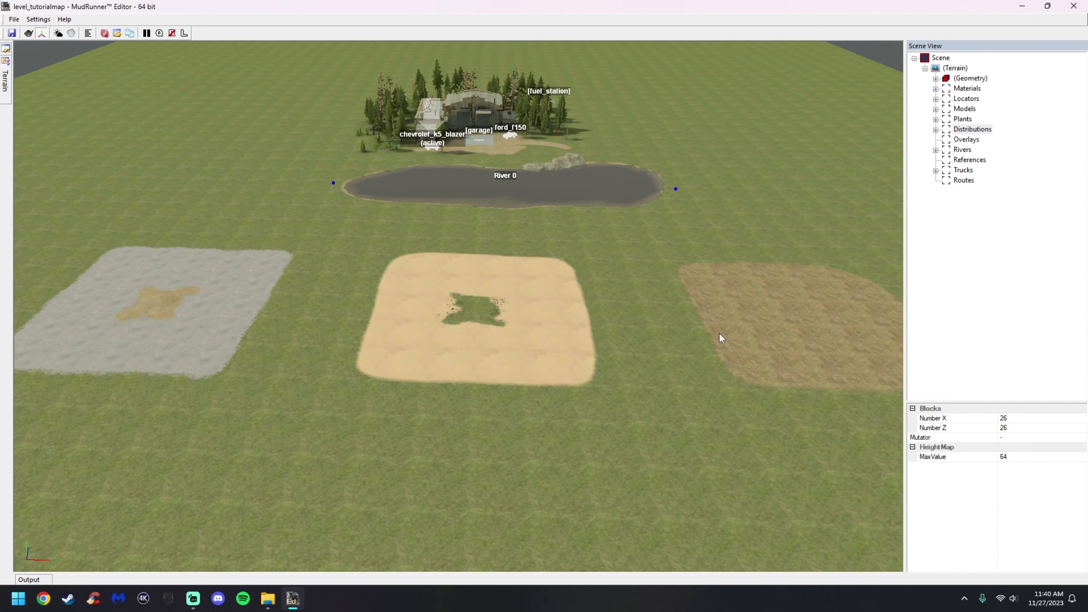
scroll(719, 333, down, 3)
middle_drag(588, 304, 512, 305)
scroll(512, 304, up, 2)
scroll(510, 303, down, 2)
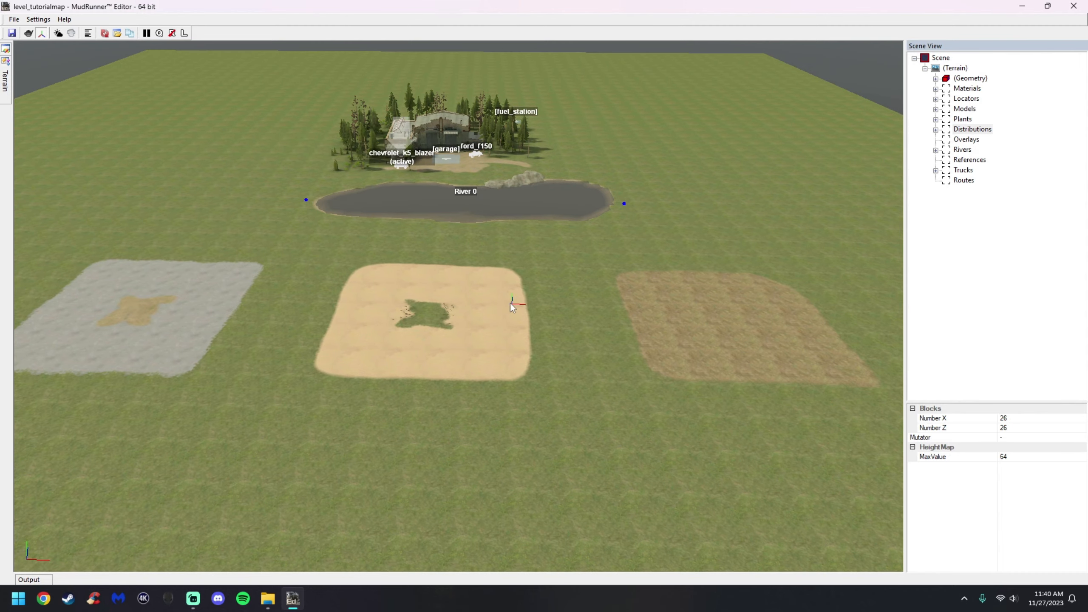
scroll(433, 297, down, 2)
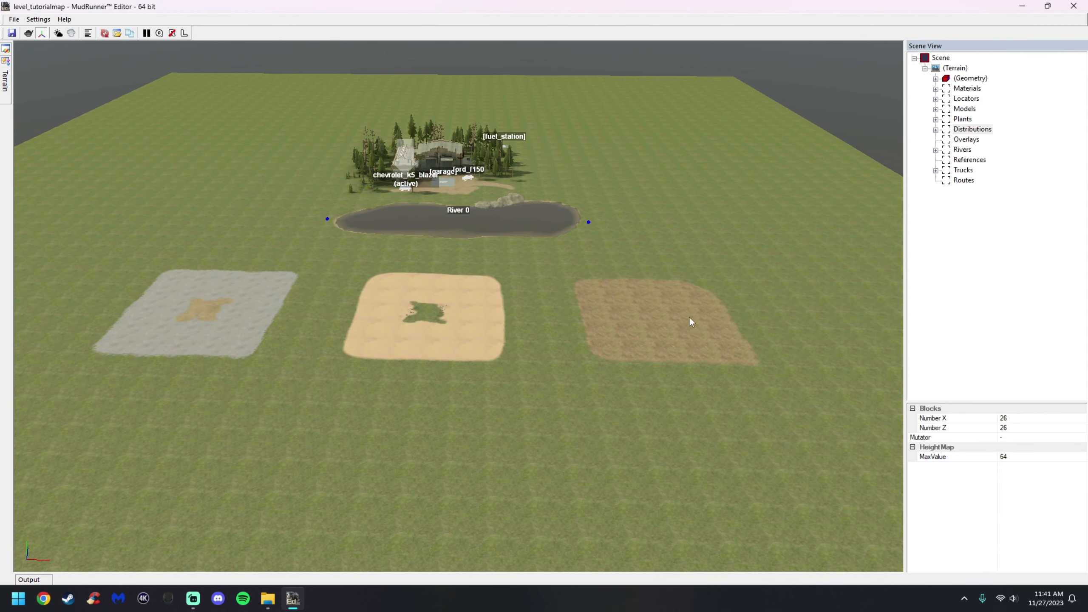
click(964, 90)
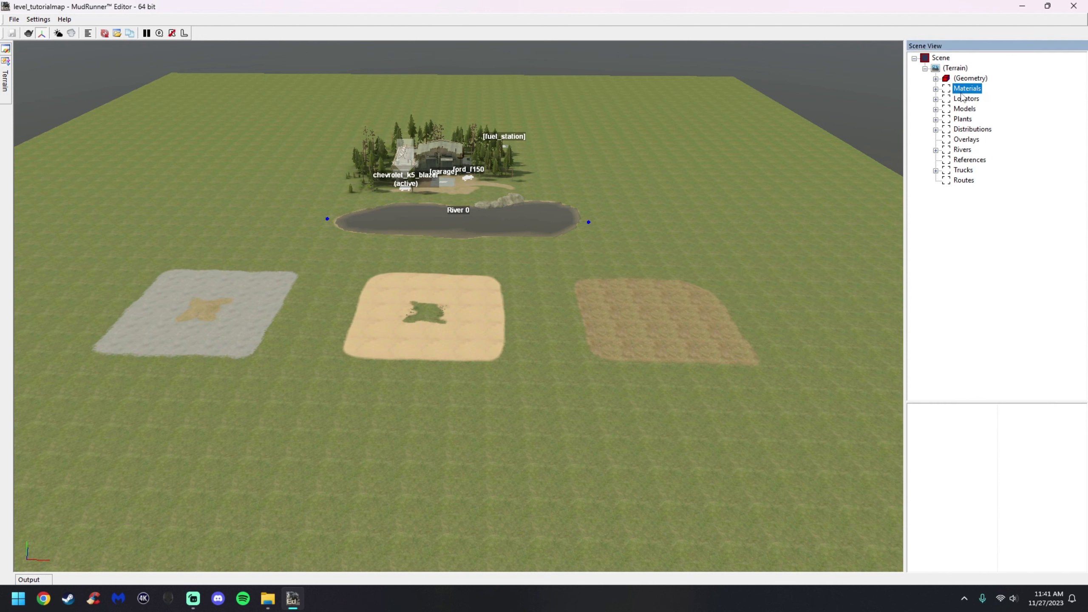
click(936, 90)
click(990, 149)
click(829, 138)
click(827, 160)
mouse_move(621, 445)
mouse_down()
mouse_move(642, 445)
mouse_move(651, 493)
mouse_up()
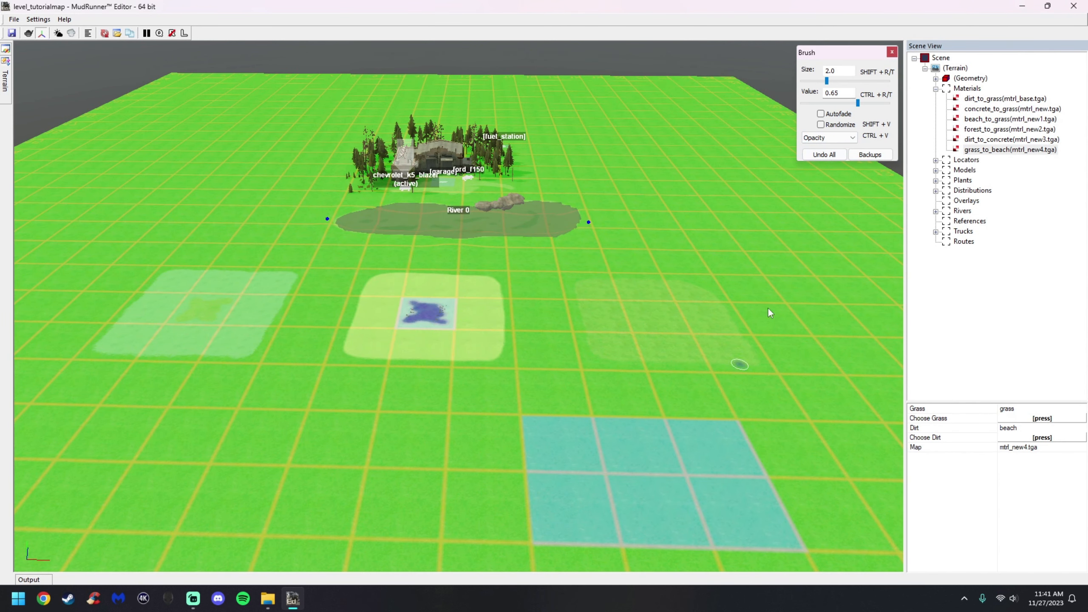
click(829, 137)
click(827, 150)
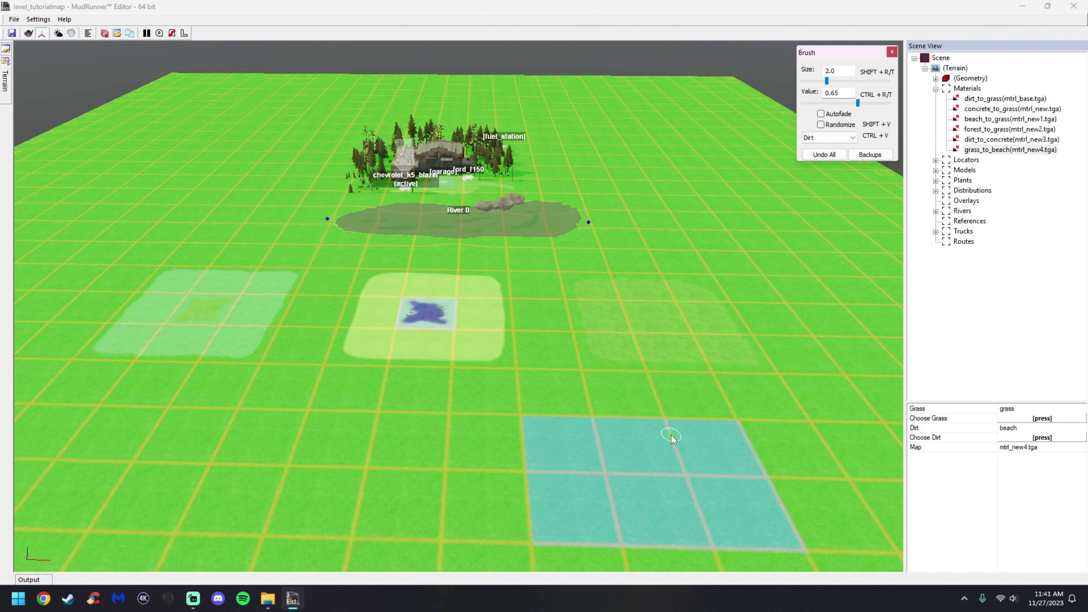
click(836, 155)
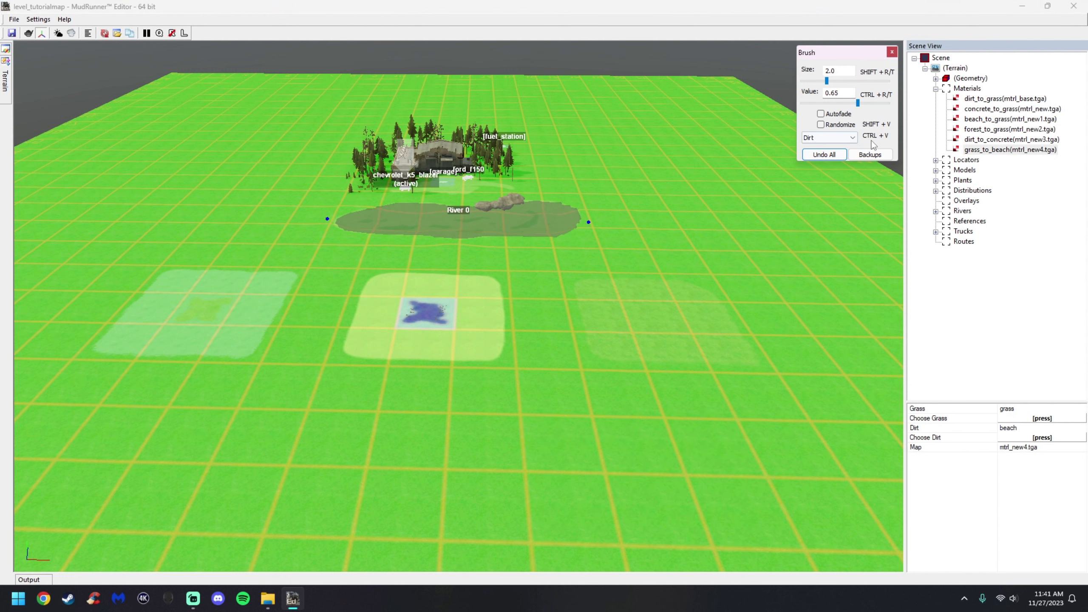
Paint over the grass area in the central beach block using grass_to_beach with the Dirt brush at size 4.3 and value 1.00.
click(985, 150)
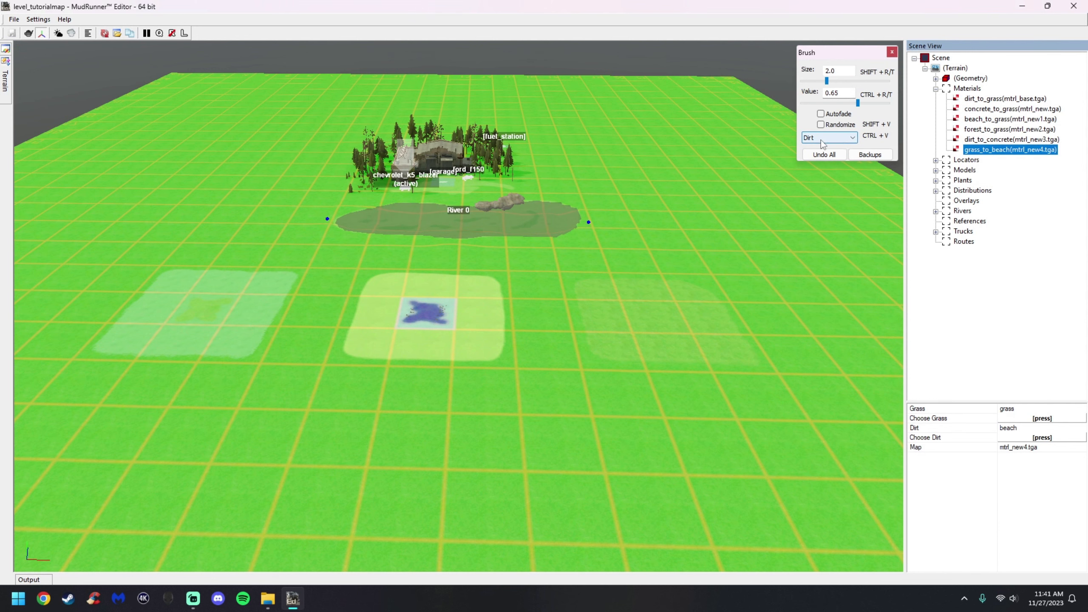
click(859, 105)
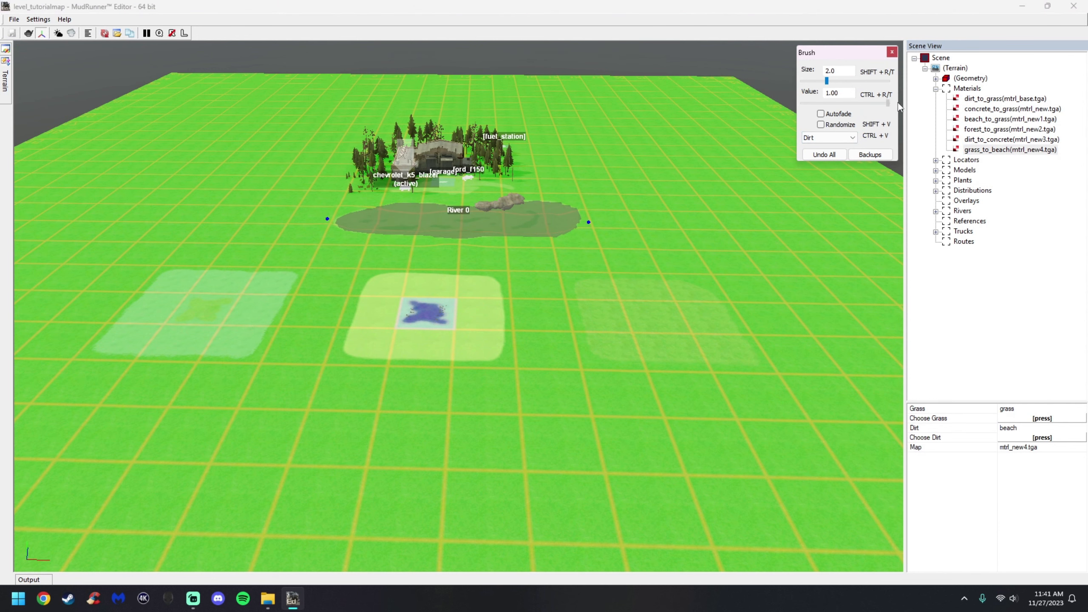
scroll(493, 319, up, 5)
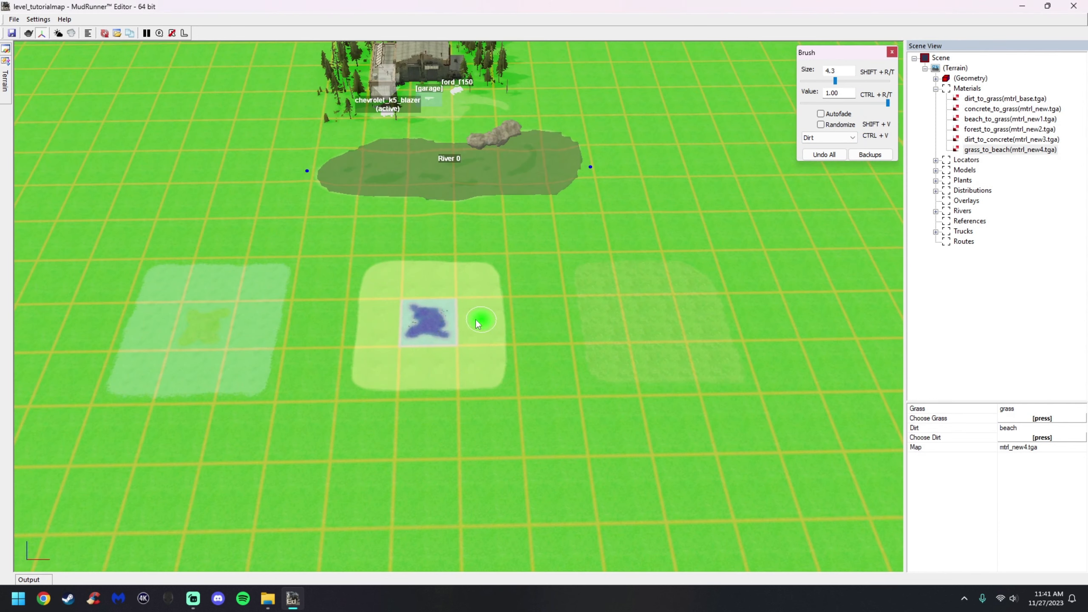
drag(443, 296, 479, 343)
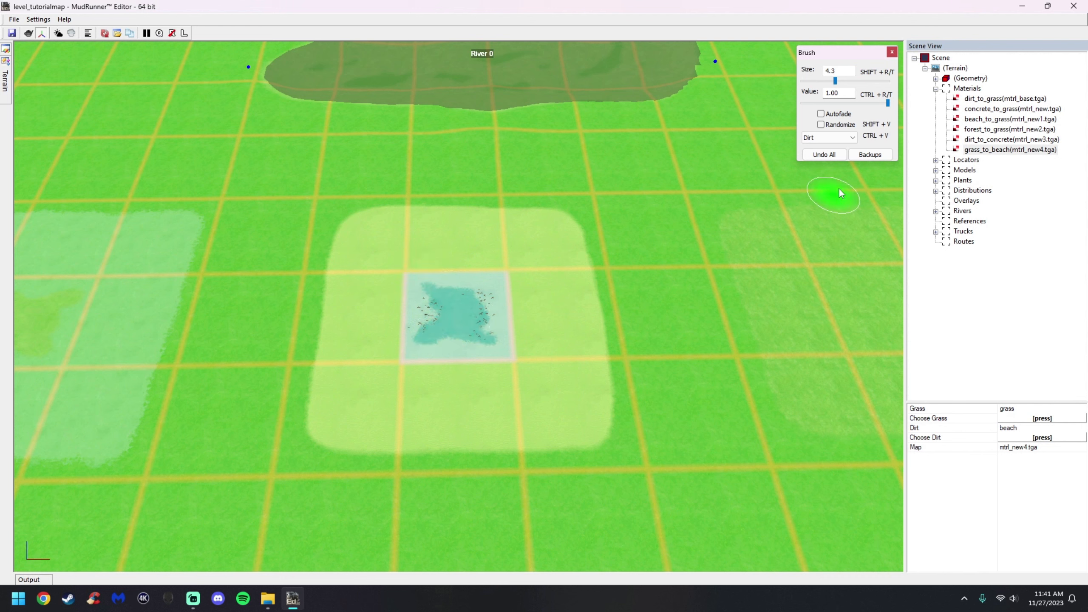
Erase the grass_to_beach coverage in the central beach block with the Opacity brush at value 0.00, and rebuild the terrain.
click(829, 137)
click(829, 156)
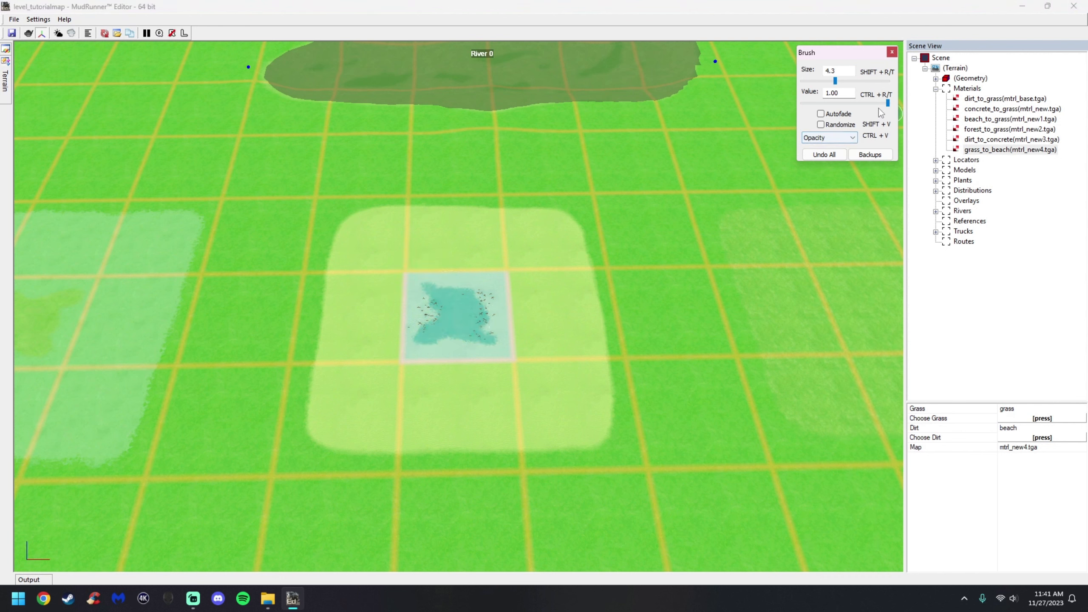
drag(858, 104, 797, 104)
click(466, 313)
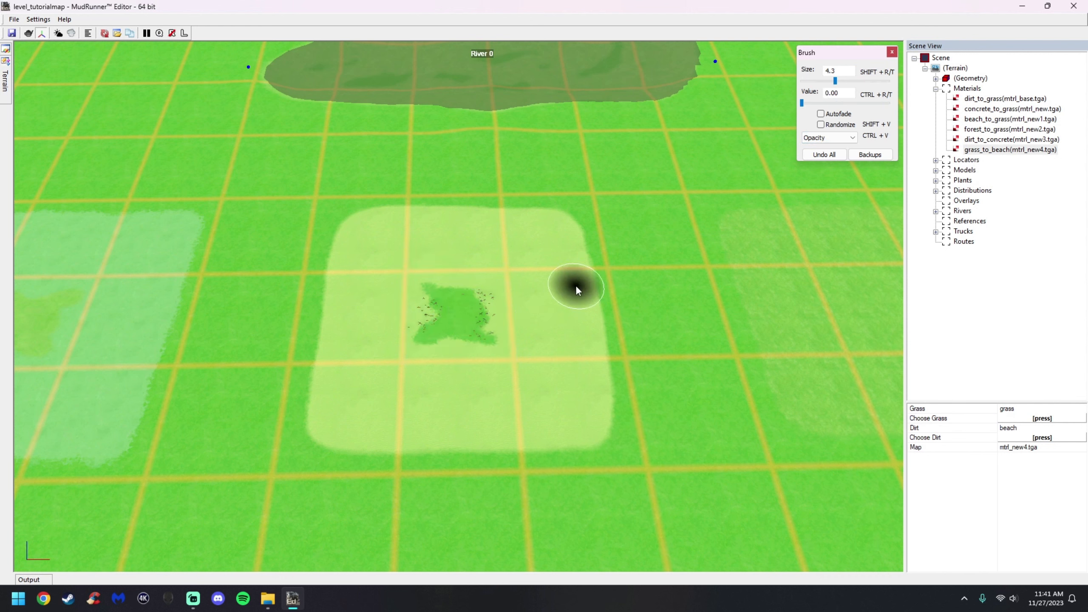
right_click(575, 287)
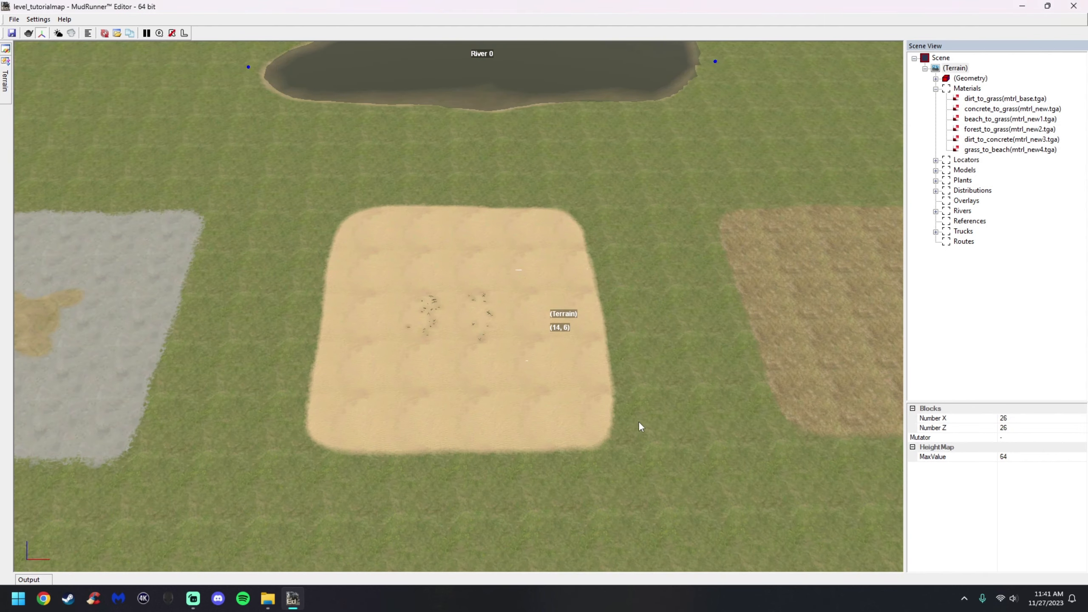
Delete the grass_to_beach material from the scene.
click(985, 149)
right_click(989, 150)
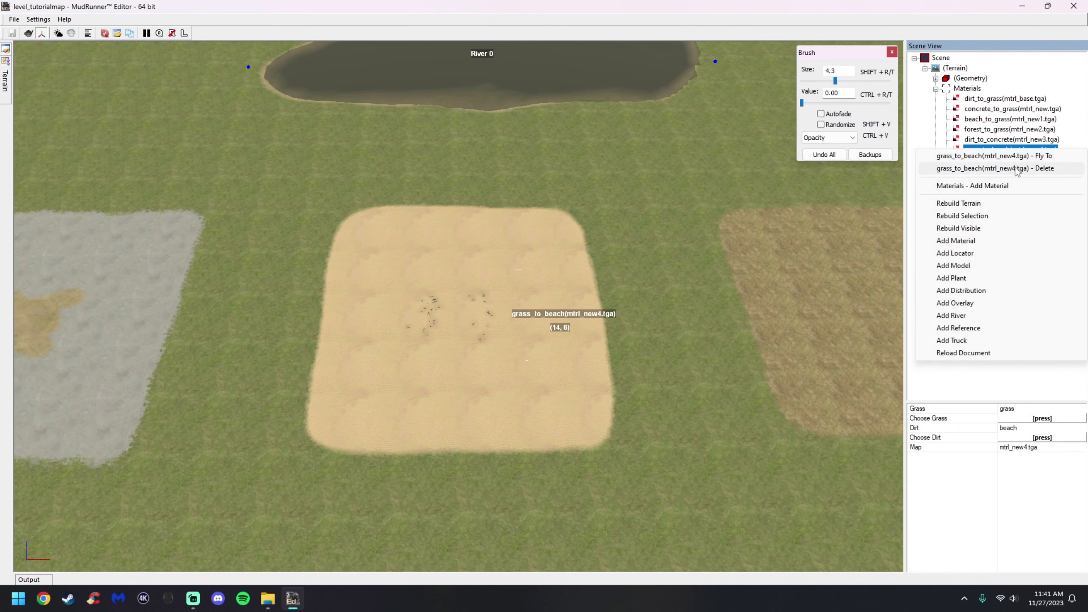
click(1019, 167)
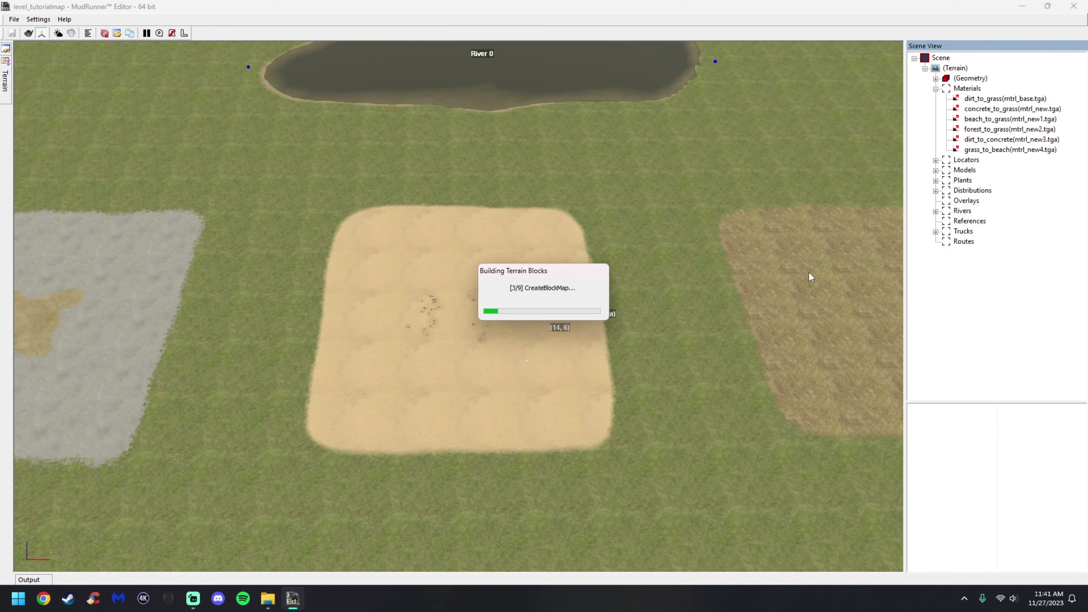
click(989, 140)
right_click(989, 141)
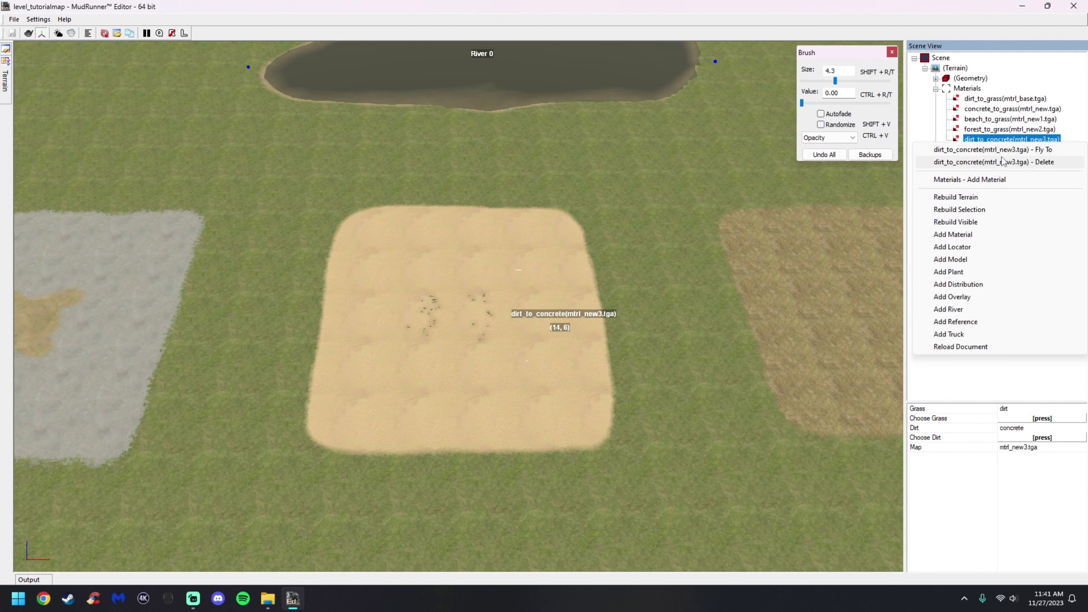
click(522, 321)
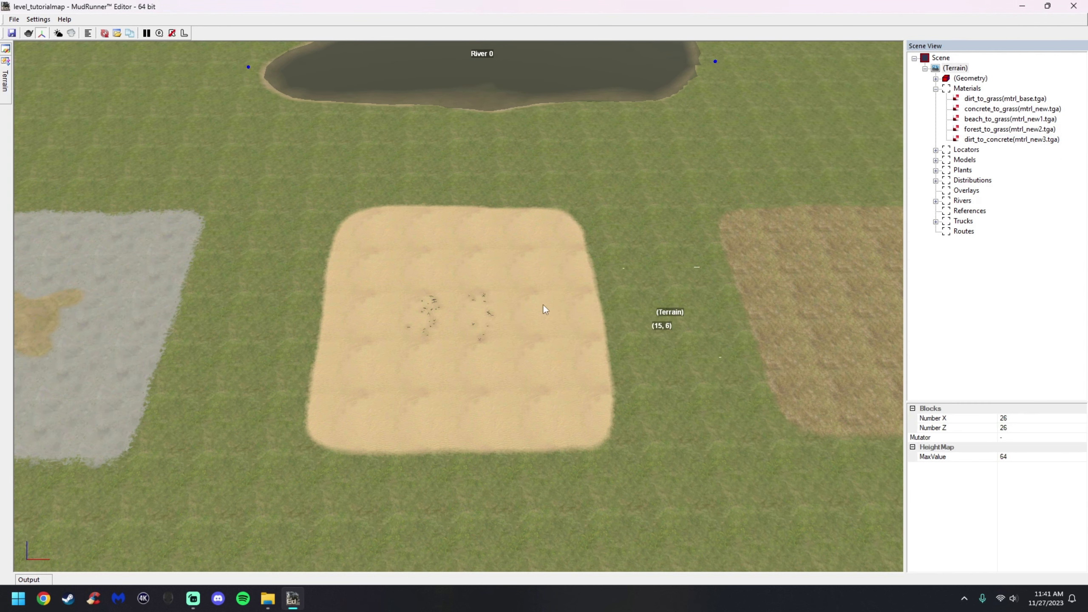
Paint over the X-shaped dirt area in the concrete patch using dirt_to_concrete with the Dirt brush at size 4.3 and value 1.00.
scroll(621, 294, down, 3)
scroll(234, 317, up, 5)
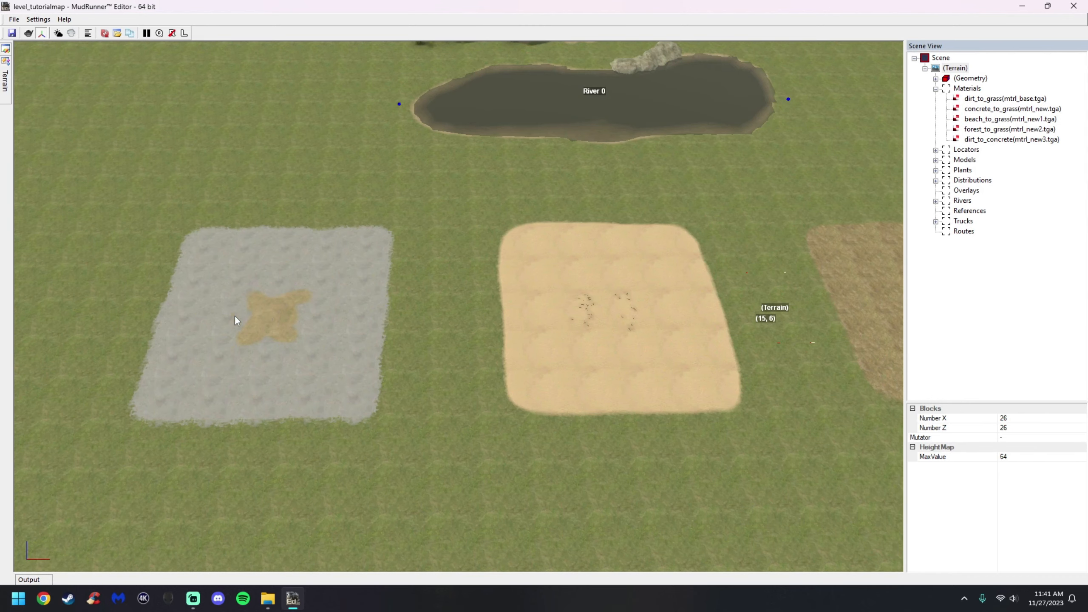
click(1011, 139)
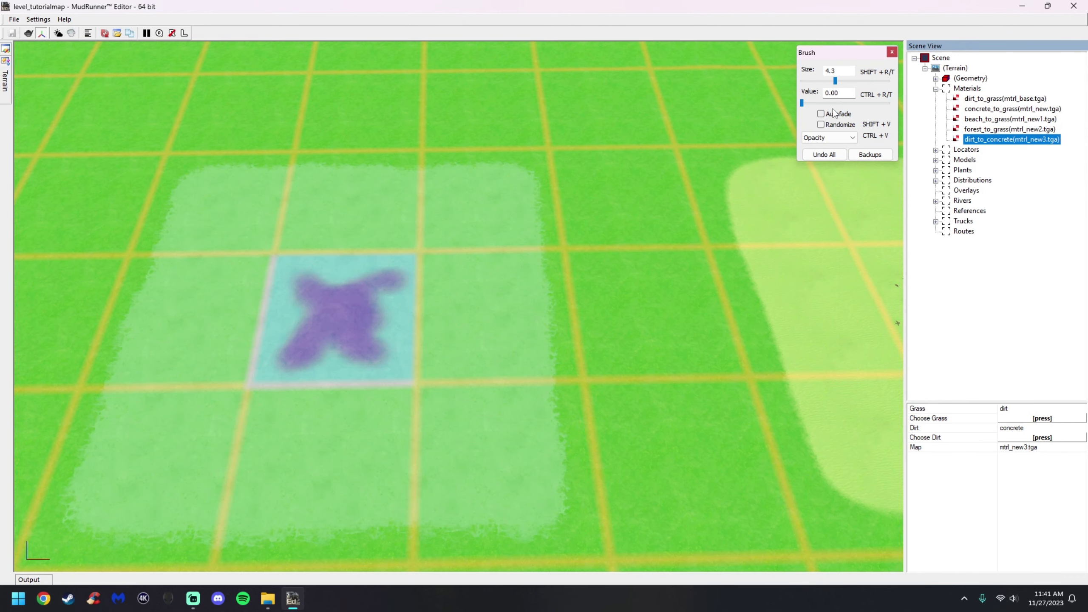
drag(871, 105, 888, 103)
click(267, 281)
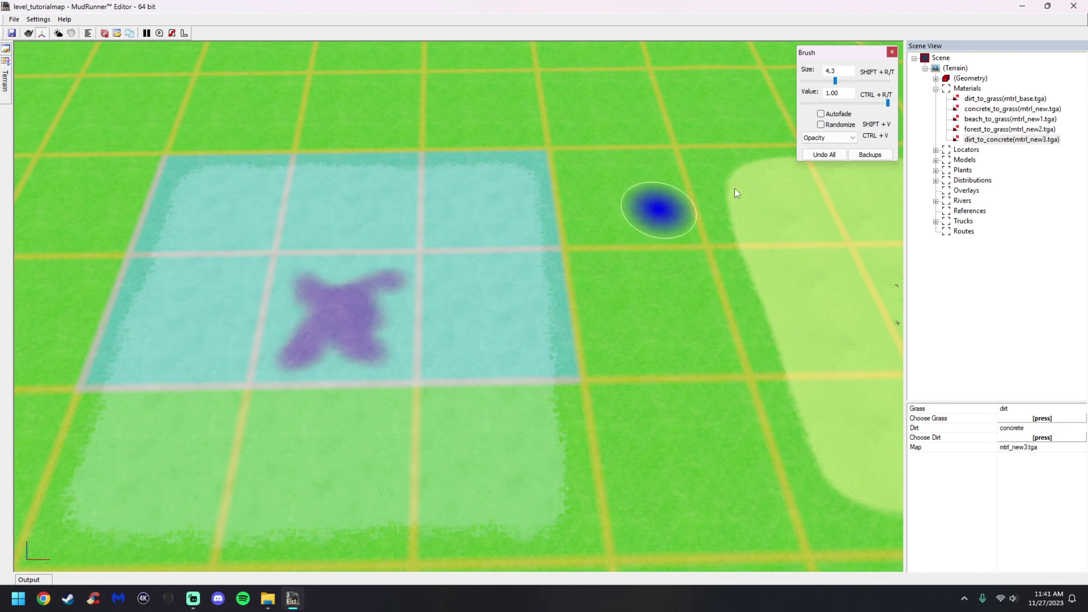
click(837, 155)
click(829, 137)
click(816, 151)
mouse_move(445, 267)
mouse_down()
mouse_move(397, 313)
mouse_move(388, 352)
mouse_move(377, 338)
mouse_up()
Erase the dirt_to_concrete coverage in the central concrete block with the Opacity brush at value 0.00, and rebuild the terrain.
click(827, 138)
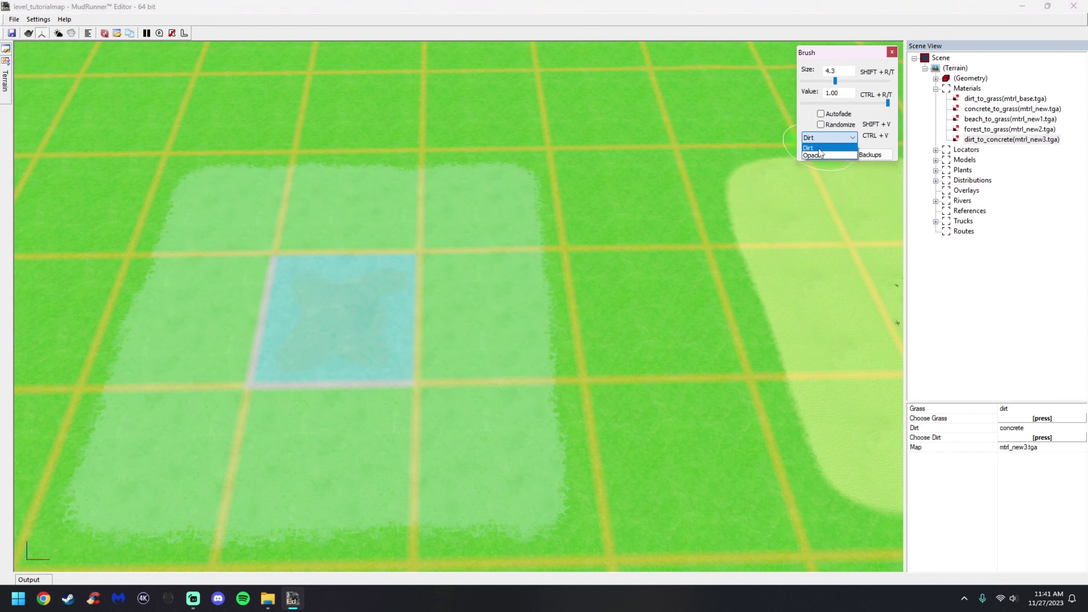
click(819, 154)
drag(887, 103, 794, 103)
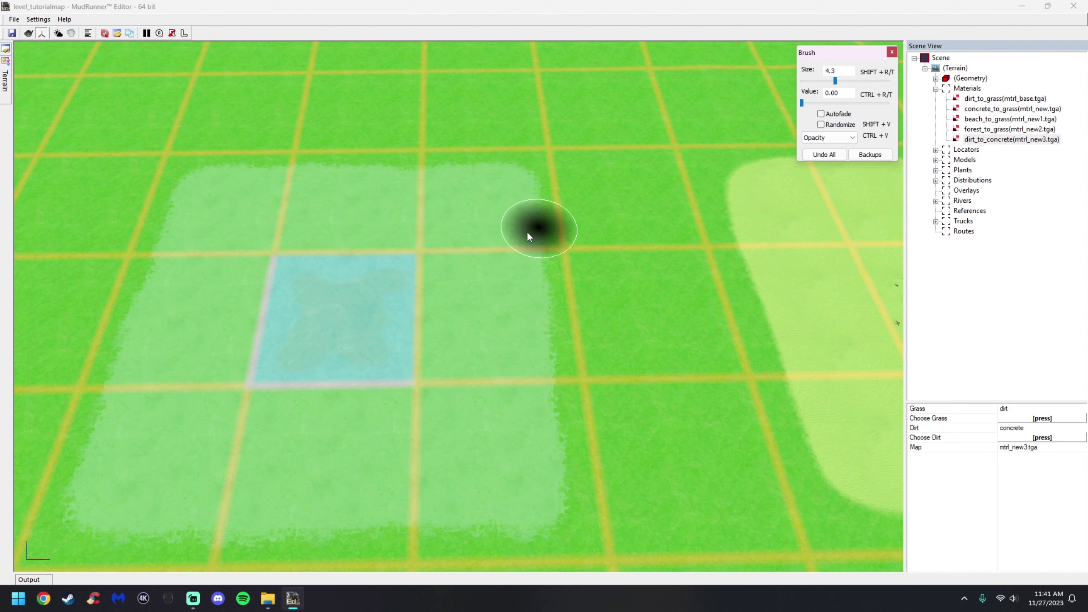
right_click(510, 275)
Delete the dirt_to_concrete material from the scene.
click(999, 140)
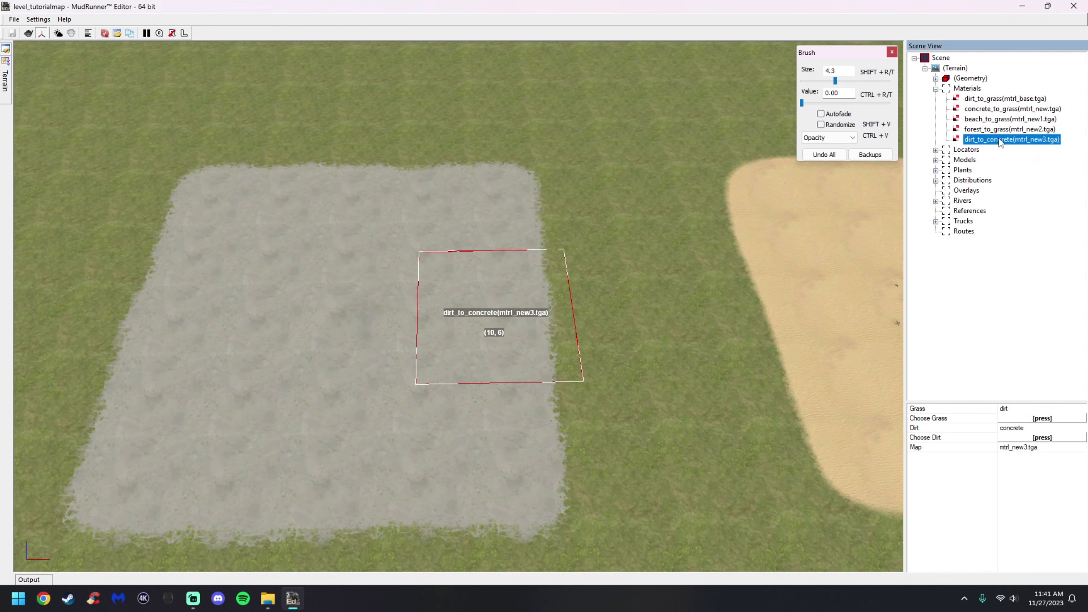
right_click(999, 142)
click(990, 150)
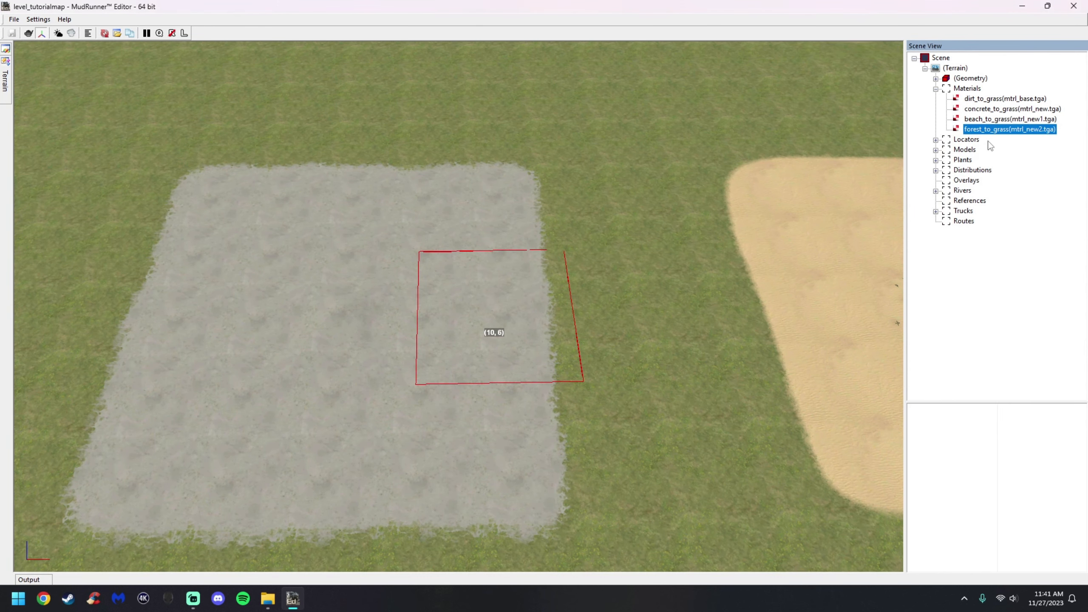
Paint over all nine forest_to_grass blocks of the forest patch with the Dirt brush at size 4.3 and value 1.00.
click(992, 130)
scroll(765, 325, down, 5)
key(w)
key(d)
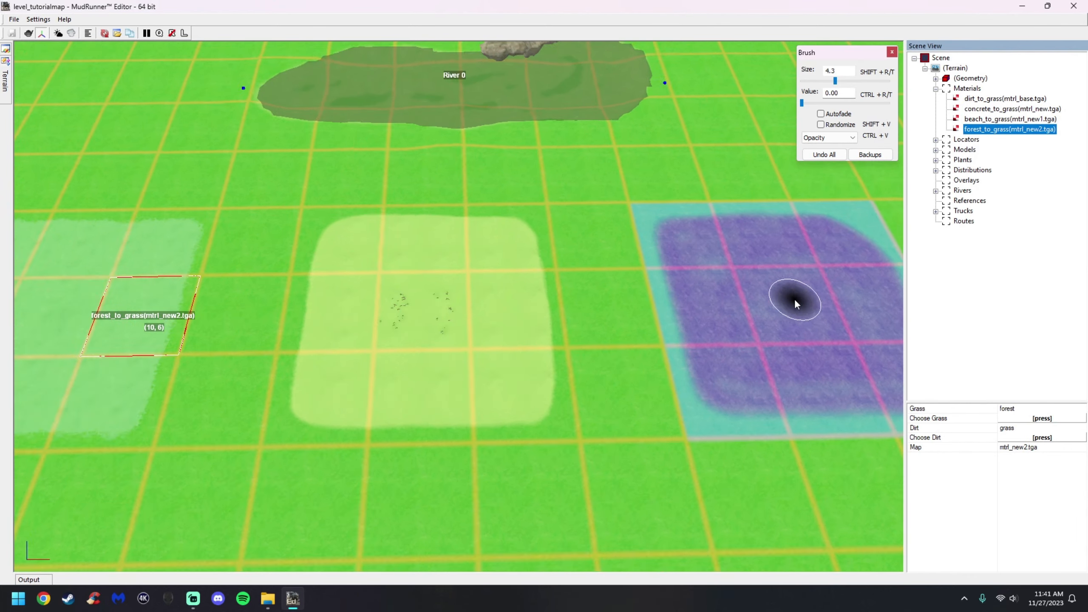
click(828, 137)
click(841, 147)
drag(802, 103, 888, 105)
key(w)
key(d)
mouse_move(686, 195)
mouse_down()
mouse_move(659, 186)
mouse_move(734, 228)
mouse_move(581, 307)
mouse_move(837, 385)
mouse_move(628, 459)
mouse_move(507, 386)
mouse_move(433, 279)
mouse_move(472, 197)
mouse_move(515, 258)
mouse_up()
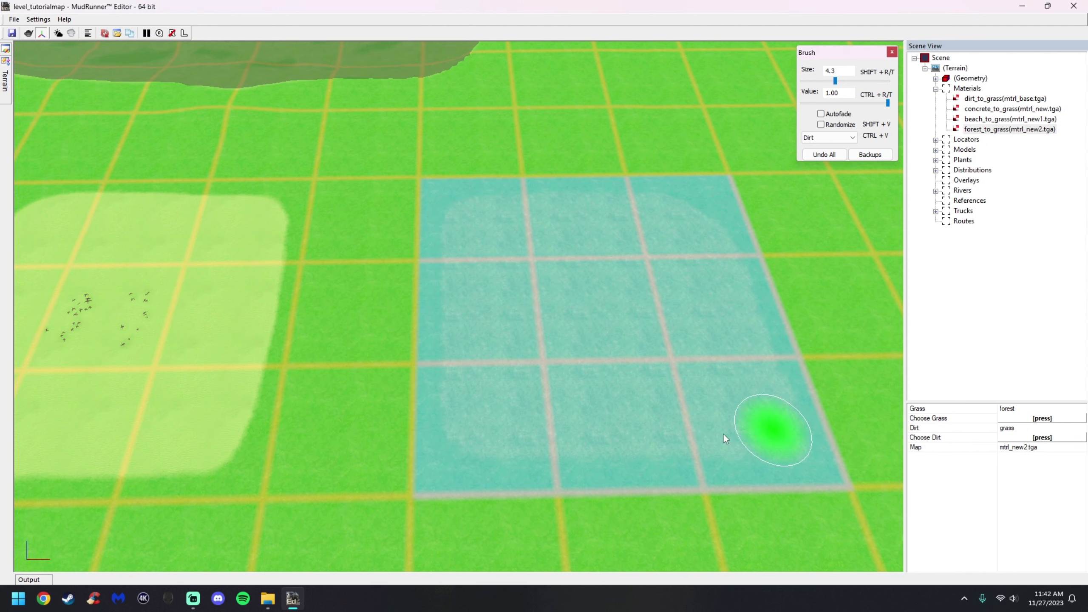
Erase the forest_to_grass coverage across the forest patch with the Opacity brush at value 0.00, and rebuild the terrain.
click(852, 137)
click(826, 155)
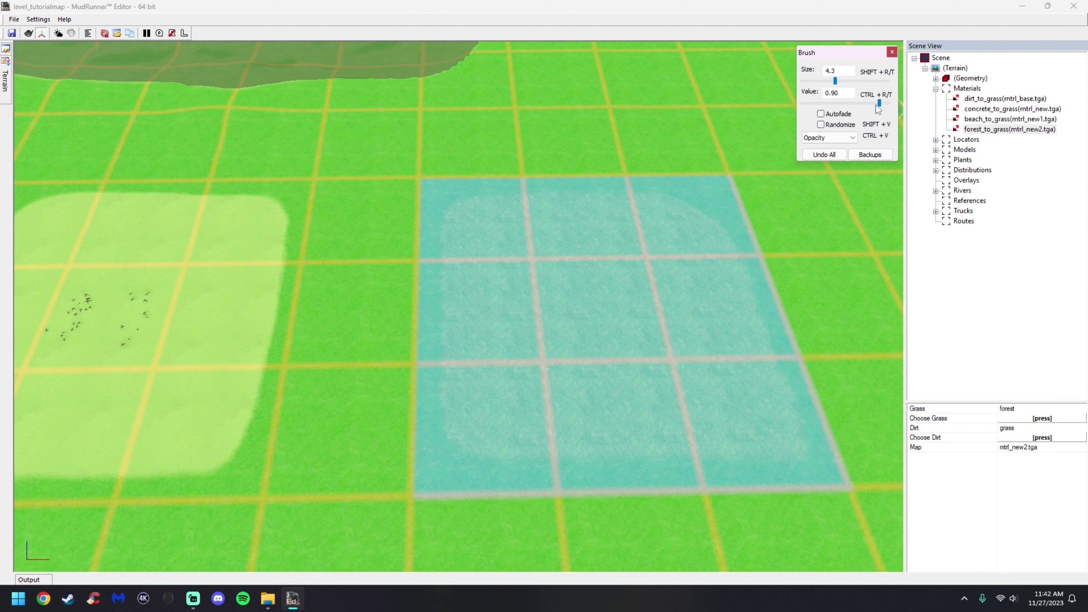
mouse_move(702, 197)
mouse_down()
mouse_move(608, 216)
mouse_move(727, 334)
mouse_move(561, 370)
mouse_up()
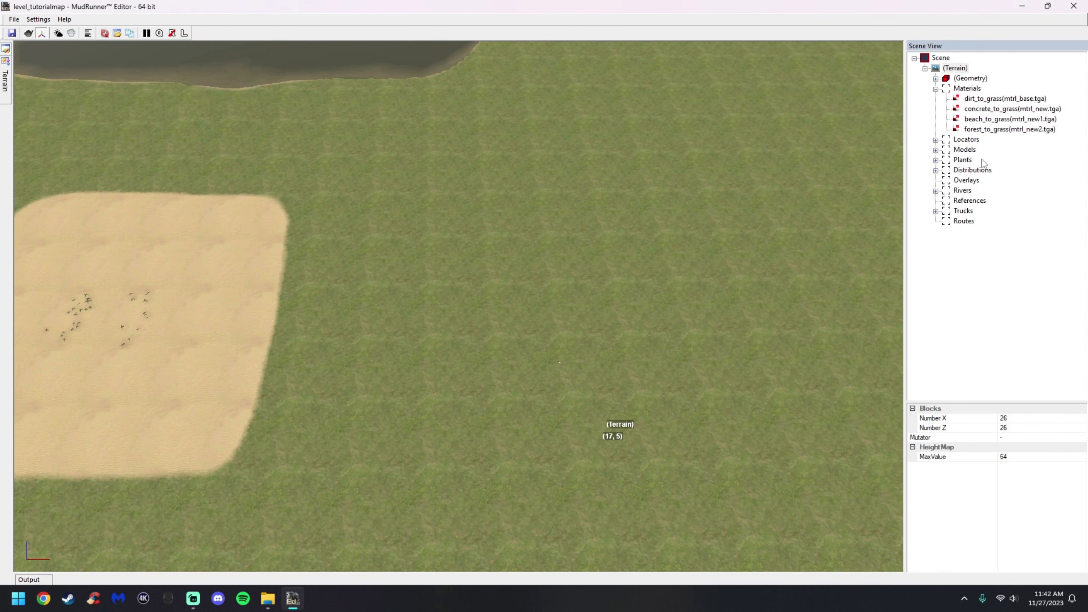
Delete the forest_to_grass material from the scene.
click(987, 130)
right_click(986, 129)
click(957, 185)
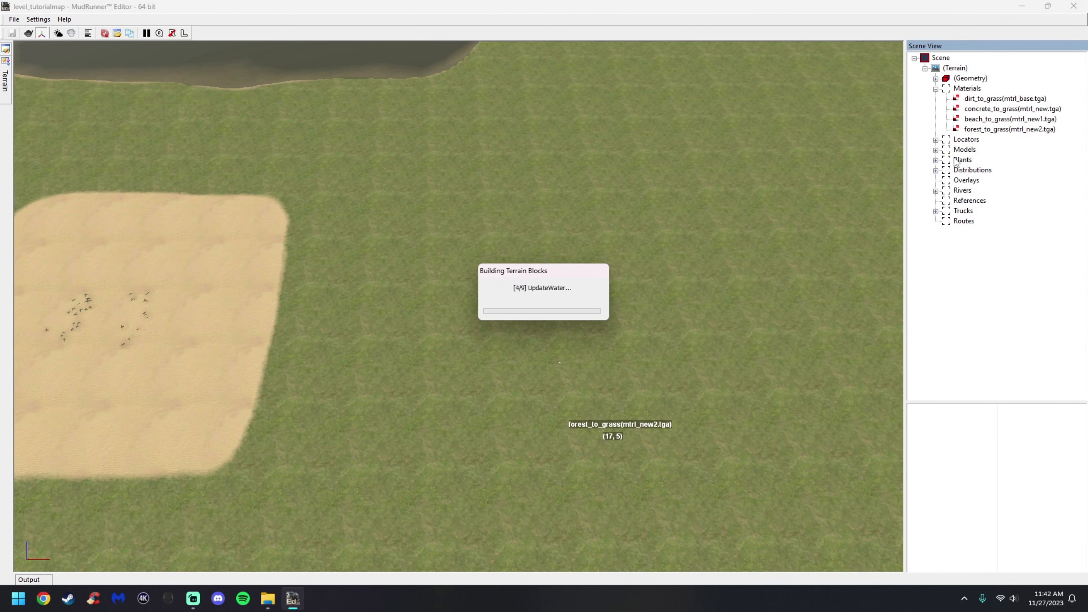
Paint over all nine beach_to_grass blocks of the beach patch with the Dirt brush at size 5.9 and value 1.00.
click(986, 117)
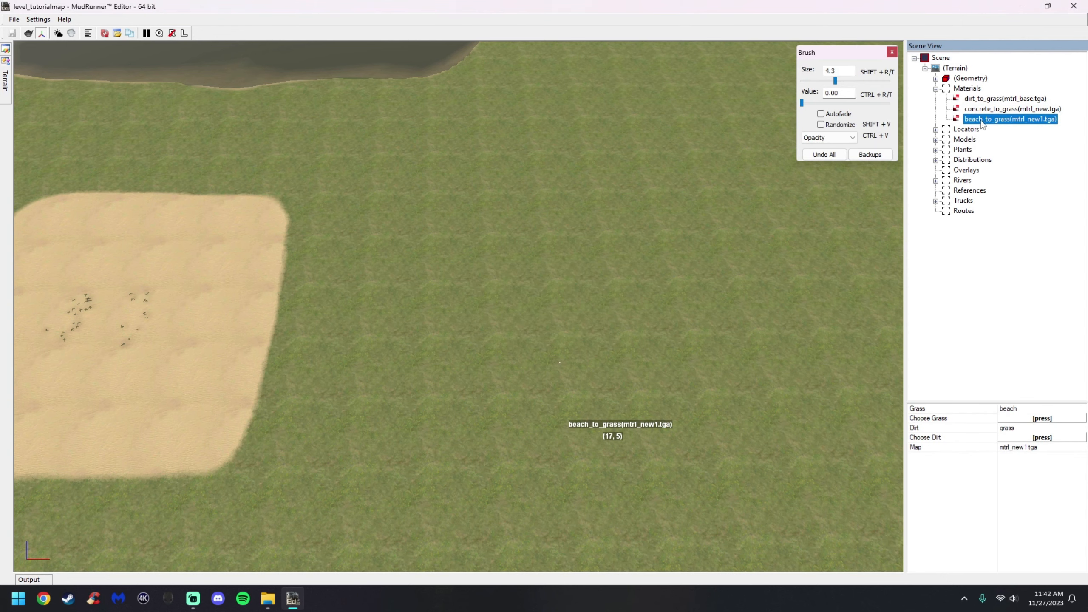
click(834, 138)
click(829, 152)
drag(835, 81, 839, 81)
scroll(274, 348, down, 2)
scroll(259, 359, up, 2)
mouse_move(407, 180)
mouse_down()
mouse_move(310, 141)
mouse_move(508, 230)
mouse_move(342, 178)
mouse_move(326, 277)
mouse_move(352, 407)
mouse_move(179, 325)
mouse_move(306, 162)
mouse_move(259, 279)
mouse_move(90, 443)
mouse_move(520, 189)
mouse_move(270, 317)
mouse_up()
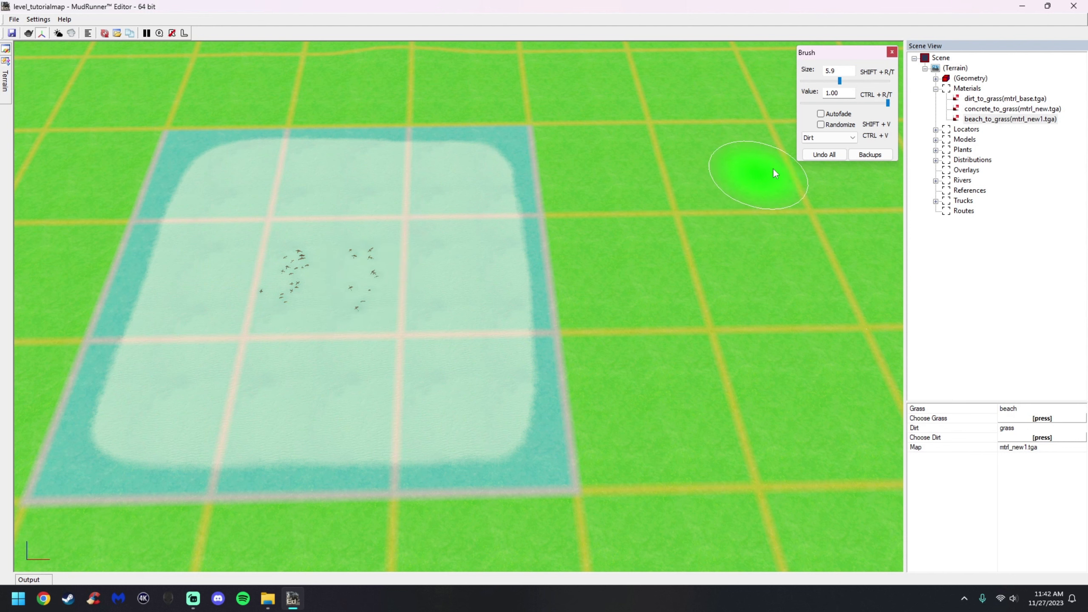
Erase the beach_to_grass coverage across the beach patch with the Opacity brush at value 0.00, and rebuild the terrain.
click(829, 138)
click(815, 153)
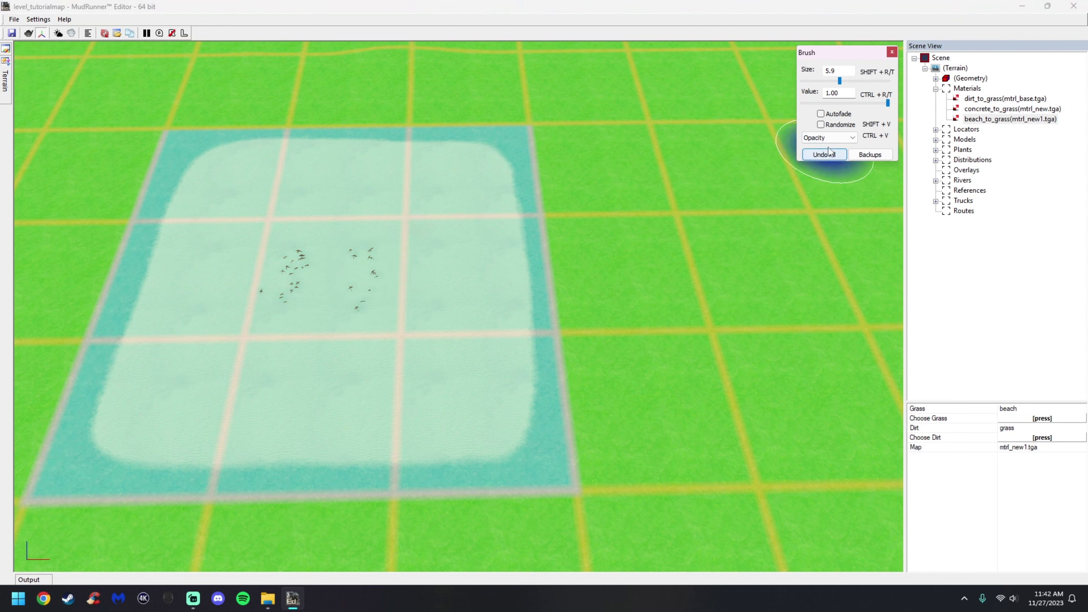
drag(887, 102, 800, 104)
mouse_move(470, 232)
mouse_down()
mouse_move(225, 277)
mouse_move(456, 326)
mouse_up()
right_click(456, 326)
Delete the beach_to_grass material from the scene.
scroll(412, 349, down, 5)
scroll(117, 320, up, 2)
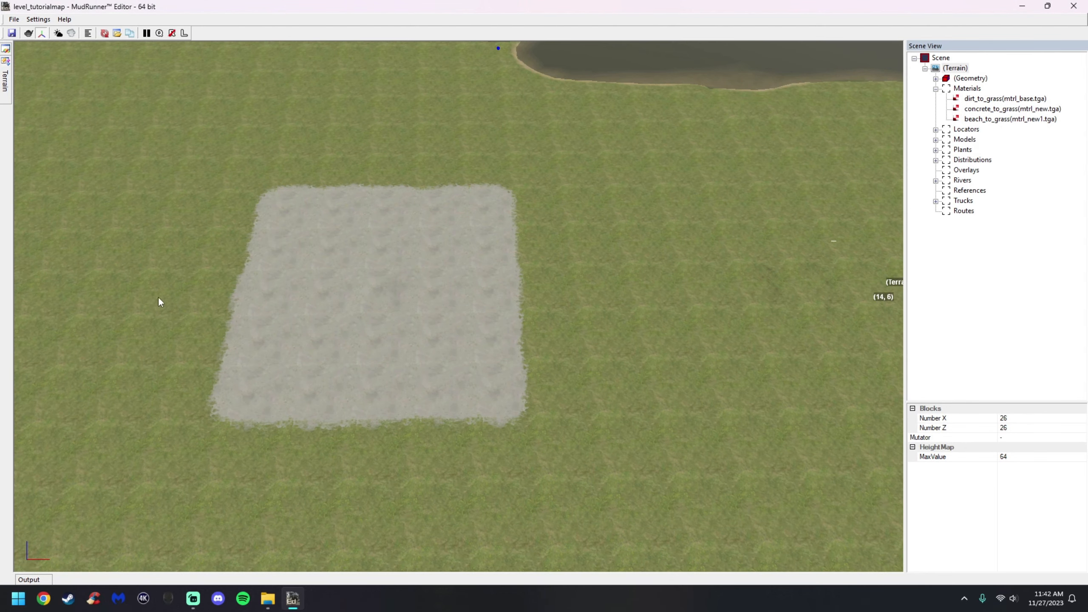
click(983, 120)
right_click(983, 120)
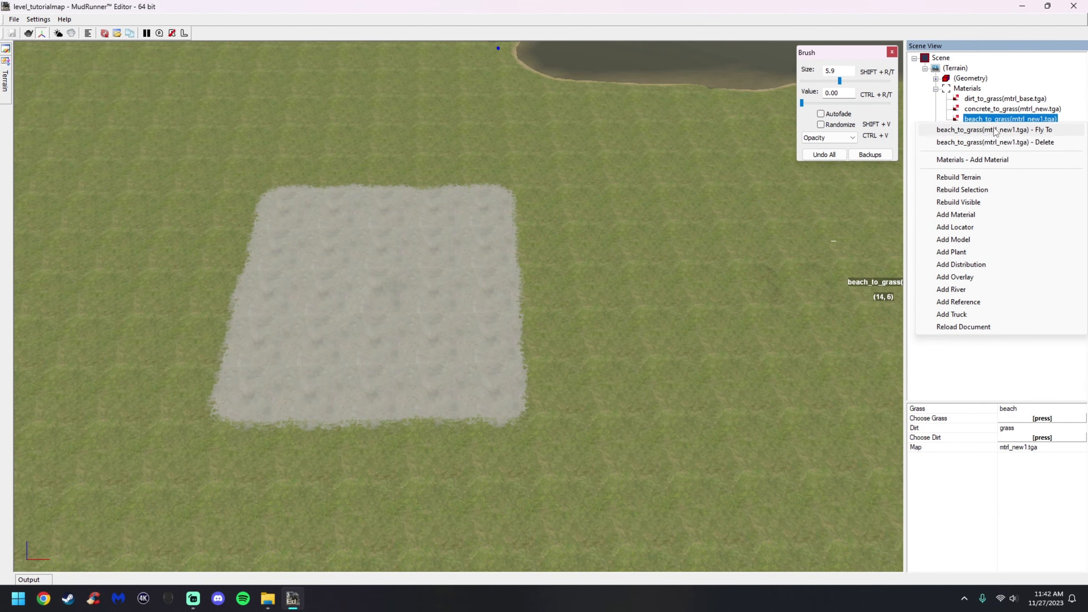
click(1002, 143)
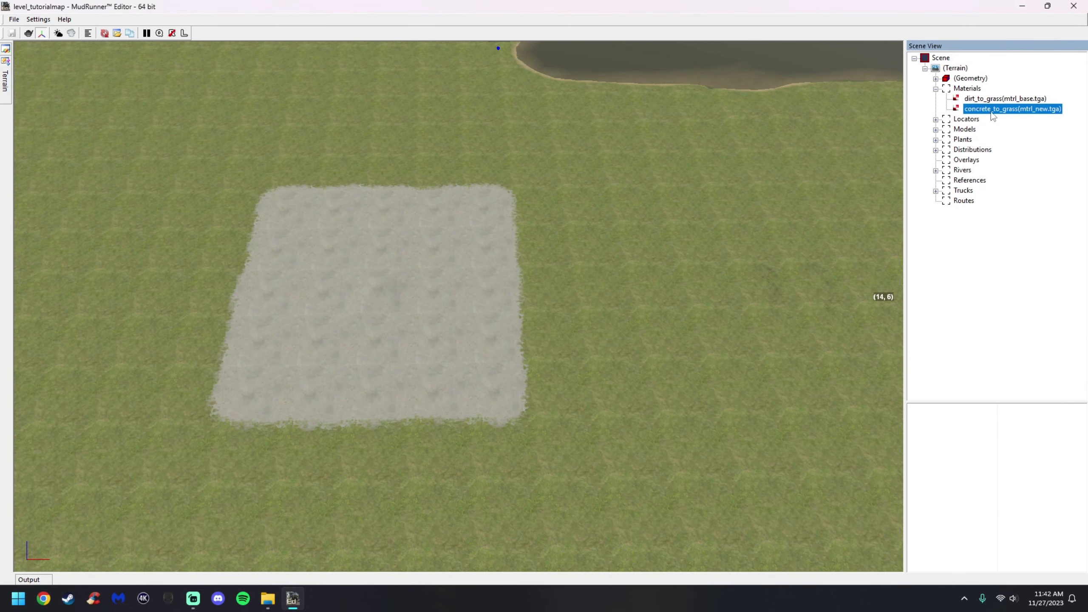
Paint over all nine concrete_to_grass blocks of the concrete patch with the Dirt brush at size 5.9 and value 1.00.
click(991, 112)
click(831, 137)
click(824, 151)
mouse_move(452, 237)
mouse_down()
mouse_move(534, 175)
mouse_move(537, 240)
mouse_move(517, 294)
mouse_move(395, 384)
mouse_move(226, 394)
mouse_move(358, 309)
mouse_move(206, 250)
mouse_move(311, 175)
mouse_move(304, 394)
mouse_move(464, 287)
mouse_up()
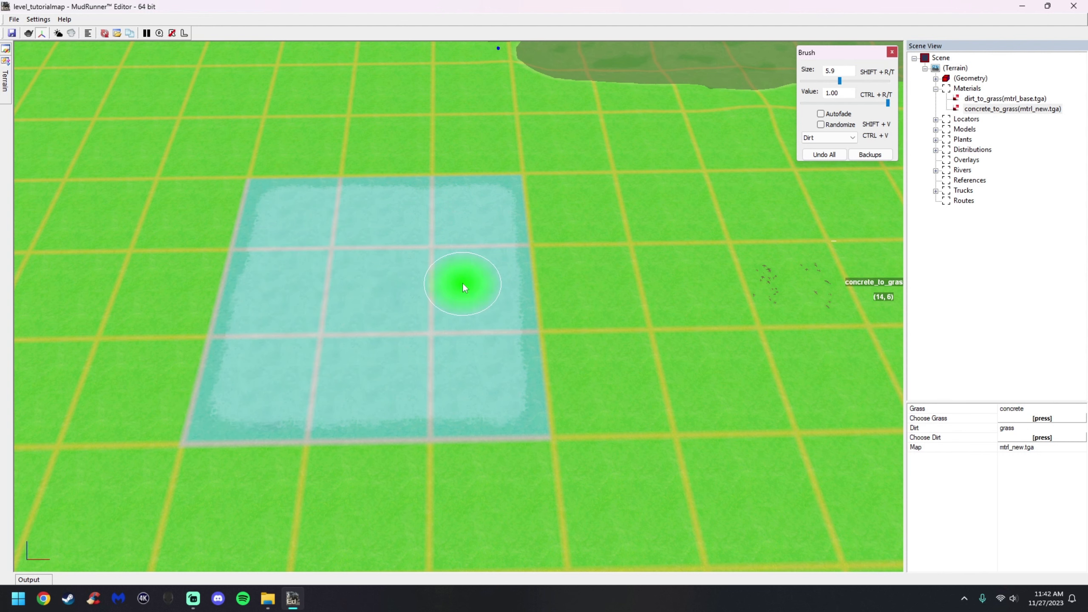
Erase the concrete_to_grass coverage across the concrete patch with the Opacity brush at value 0.00, and rebuild the terrain.
click(831, 138)
click(824, 145)
drag(887, 103, 770, 113)
mouse_move(514, 240)
mouse_down()
mouse_move(365, 267)
mouse_move(445, 333)
mouse_up()
double_click(466, 301)
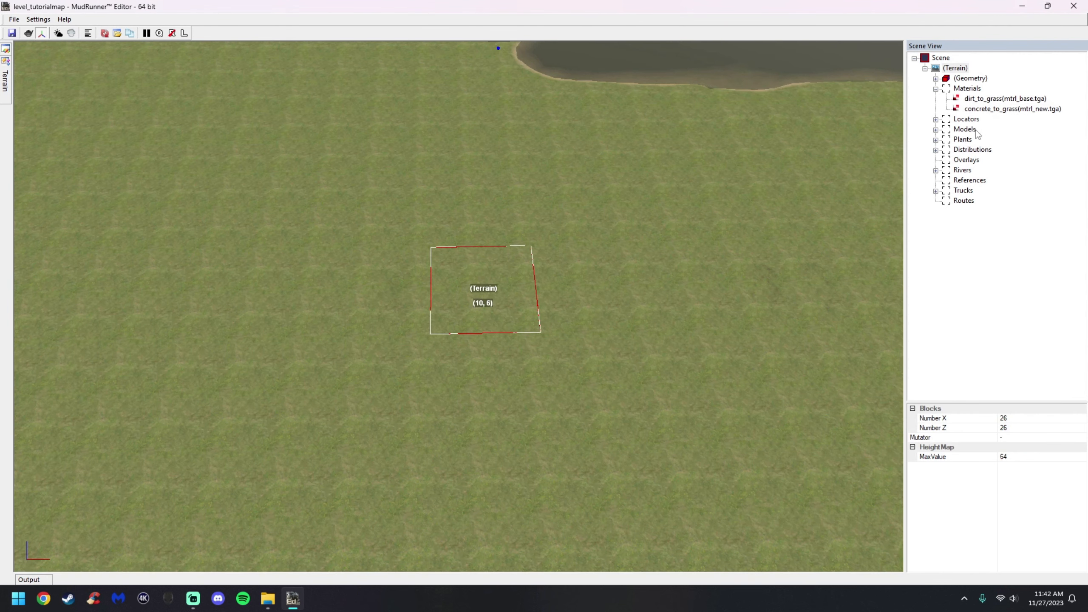
Erase the DebrisStones and MudChunks distributions from the former material patches with the Density brush at size 5.9 and value 0.00.
double_click(969, 150)
click(972, 201)
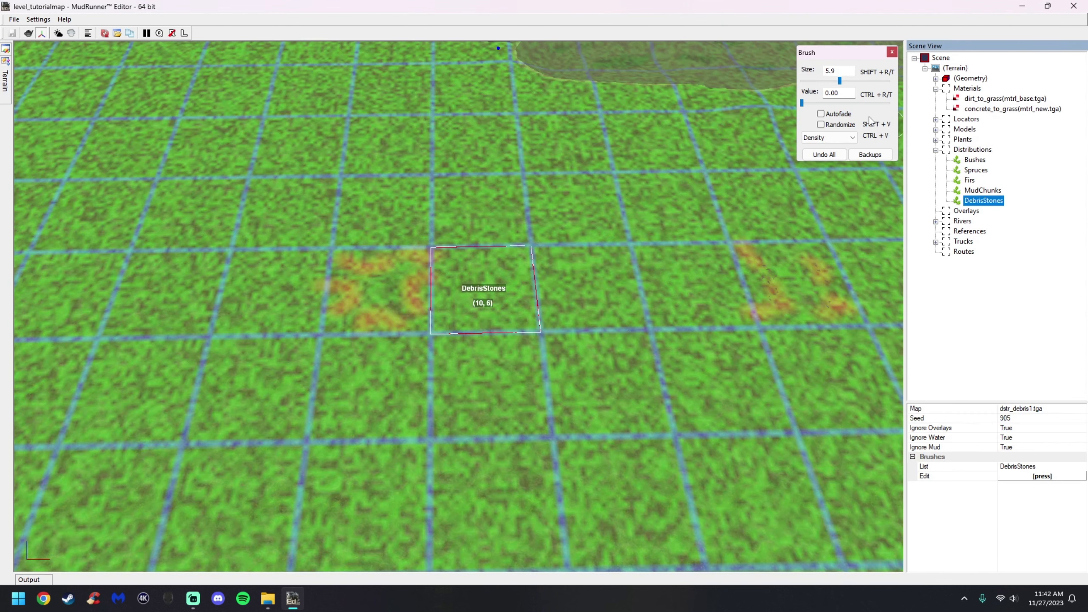
mouse_move(485, 267)
mouse_down()
mouse_move(294, 306)
mouse_move(525, 292)
mouse_up()
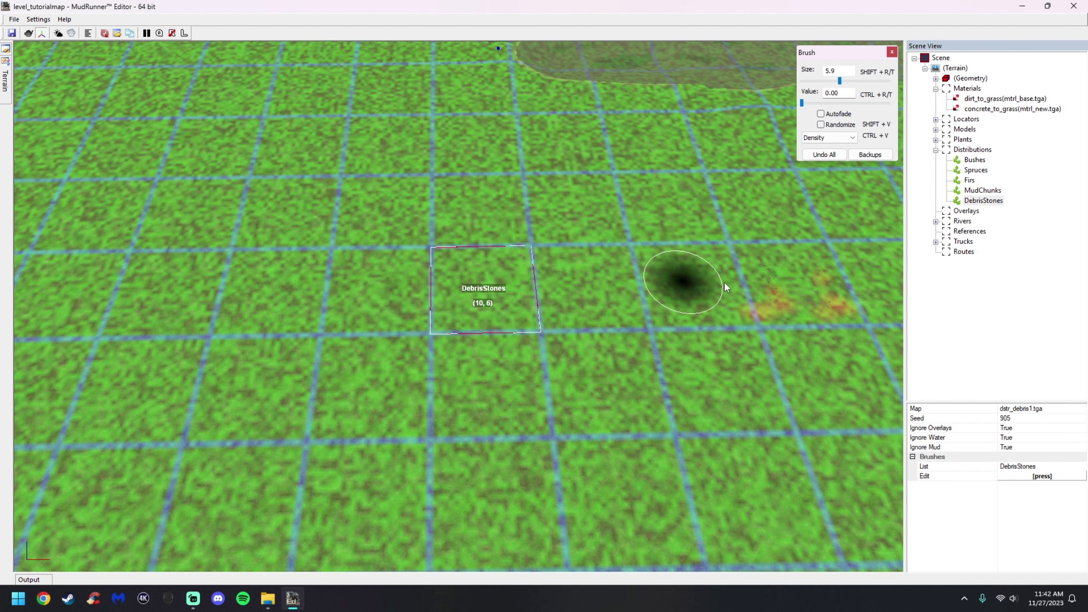
click(982, 190)
mouse_move(848, 252)
mouse_down()
mouse_move(813, 260)
mouse_move(801, 311)
mouse_up()
Brush over the terrain geometry around the cleared patches at size 5.9 and value 0.50, using a brush mode other than Height.
click(968, 79)
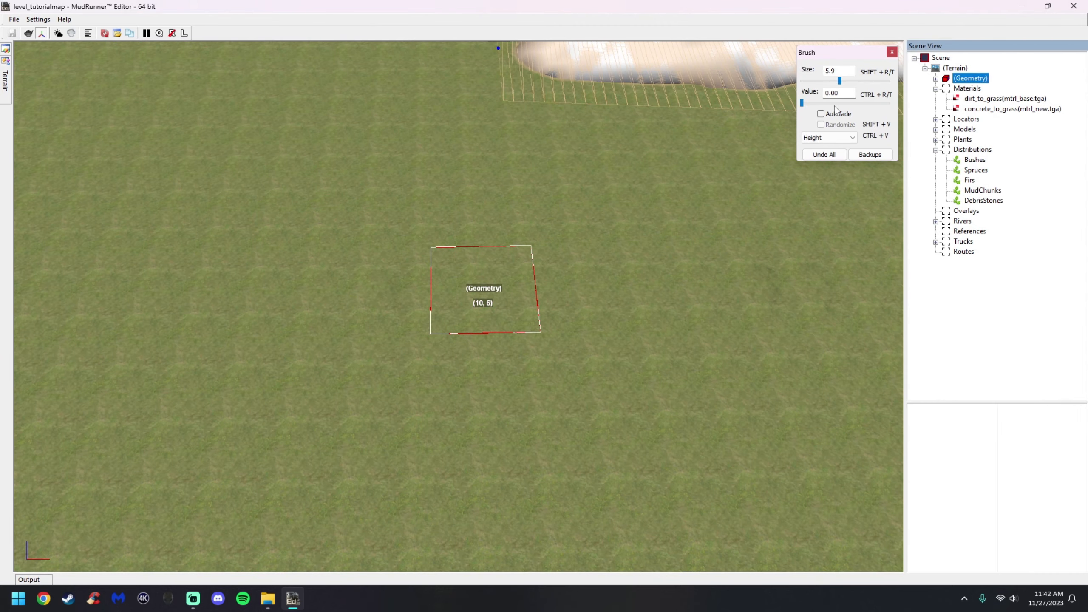
click(845, 104)
click(836, 138)
click(833, 156)
alt+middle_drag(483, 305, 431, 319)
scroll(431, 319, up, 5)
mouse_move(406, 294)
mouse_down()
mouse_move(296, 278)
mouse_move(386, 288)
mouse_move(432, 268)
mouse_move(274, 292)
mouse_move(398, 316)
mouse_move(442, 285)
mouse_up()
Rebuild the terrain and check the cleared area between the patches and the river.
key(ctrl+b)
scroll(602, 270, down, 1)
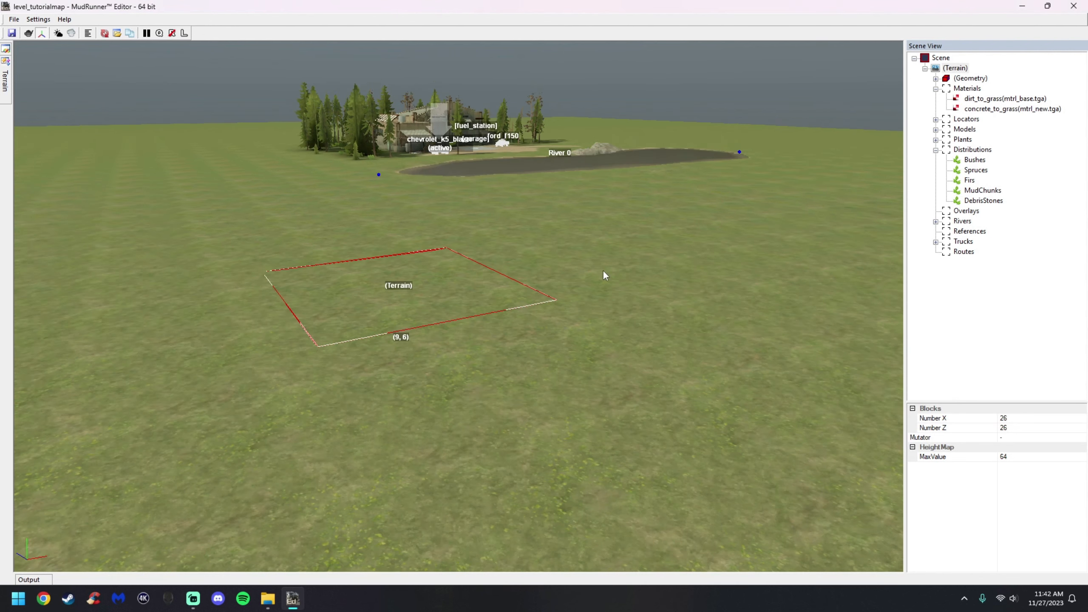
scroll(603, 270, down, 5)
alt+middle_drag(601, 286, 569, 284)
scroll(573, 265, up, 3)
scroll(572, 265, down, 4)
right_click(541, 257)
click(561, 264)
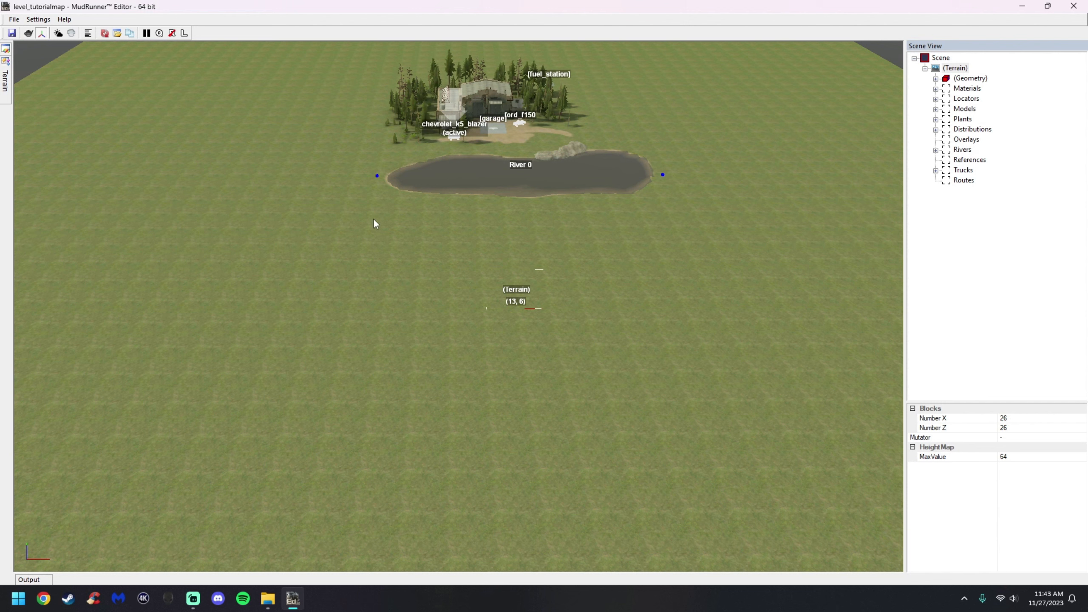
Delete the concrete_to_grass material from the scene and rebuild the terrain.
click(936, 89)
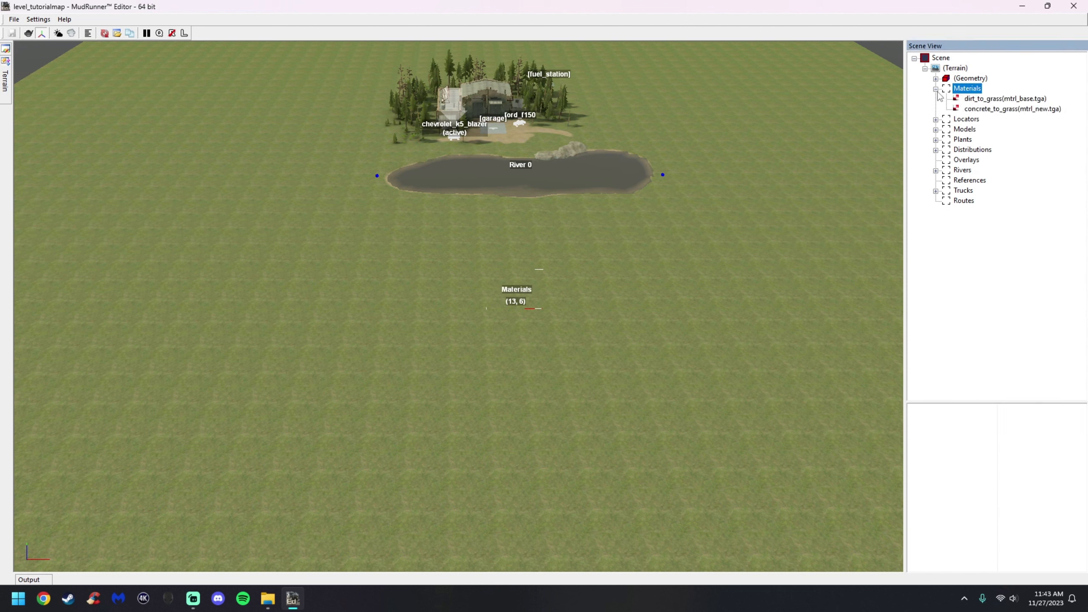
click(984, 110)
right_click(985, 109)
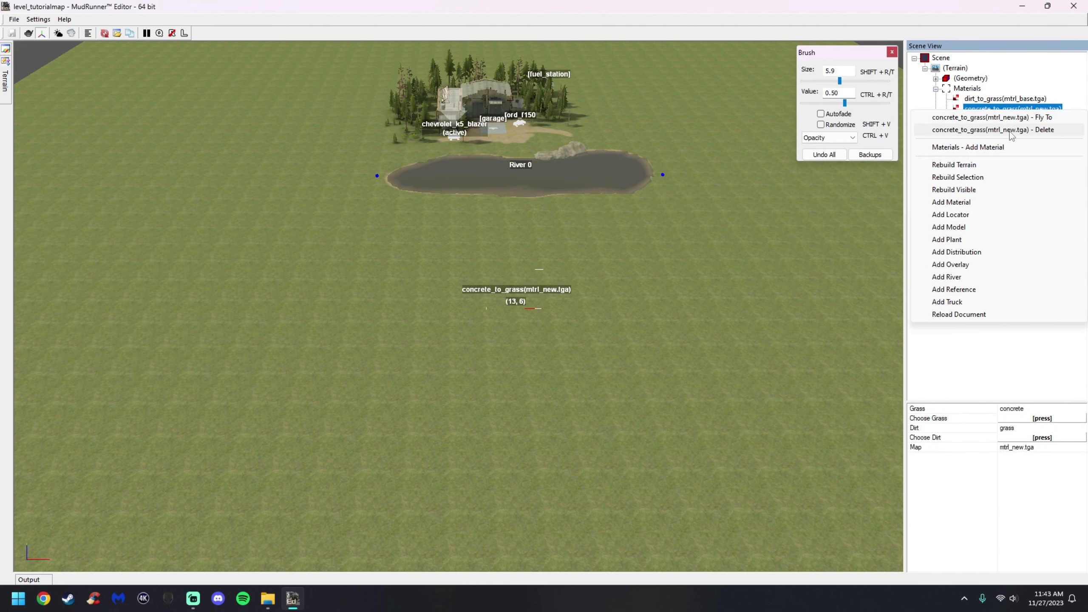
click(935, 163)
right_click(527, 288)
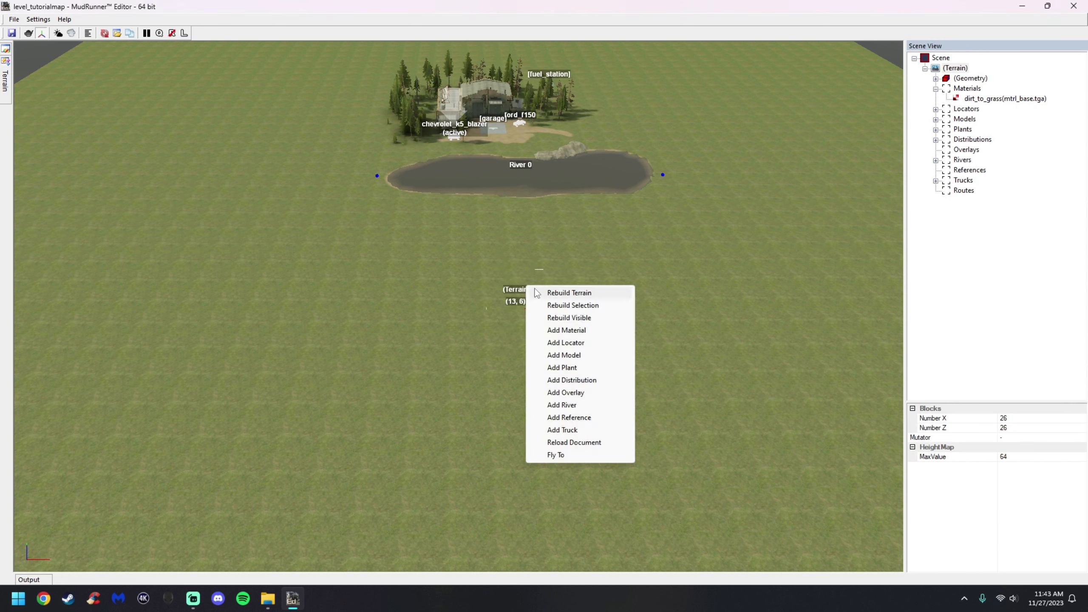
click(532, 294)
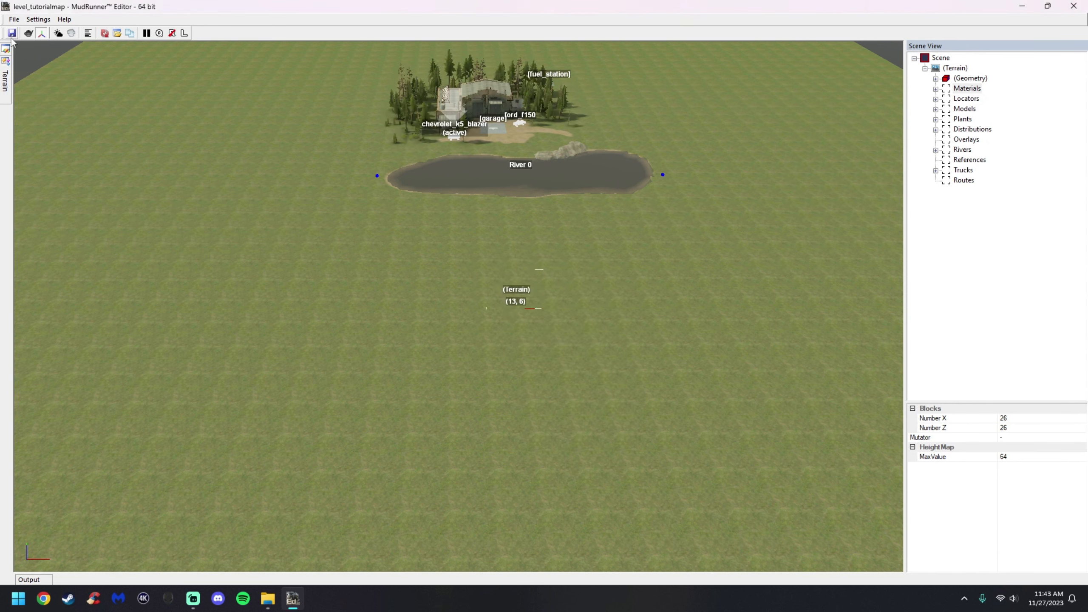
Check which materials remain in the scene and inspect the dirt_to_grass base material.
click(936, 90)
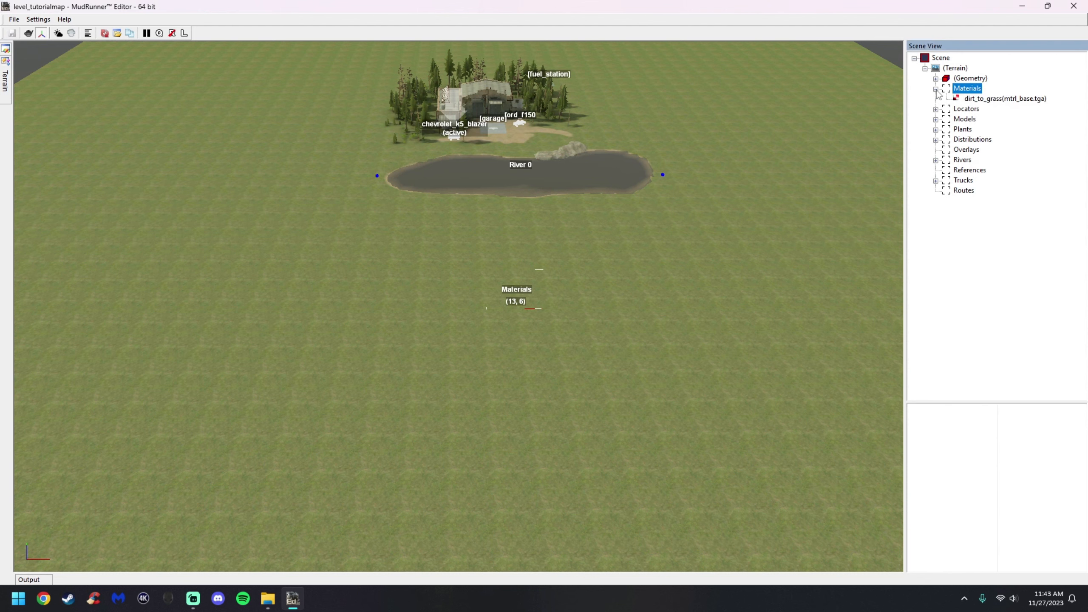
click(982, 101)
double_click(608, 233)
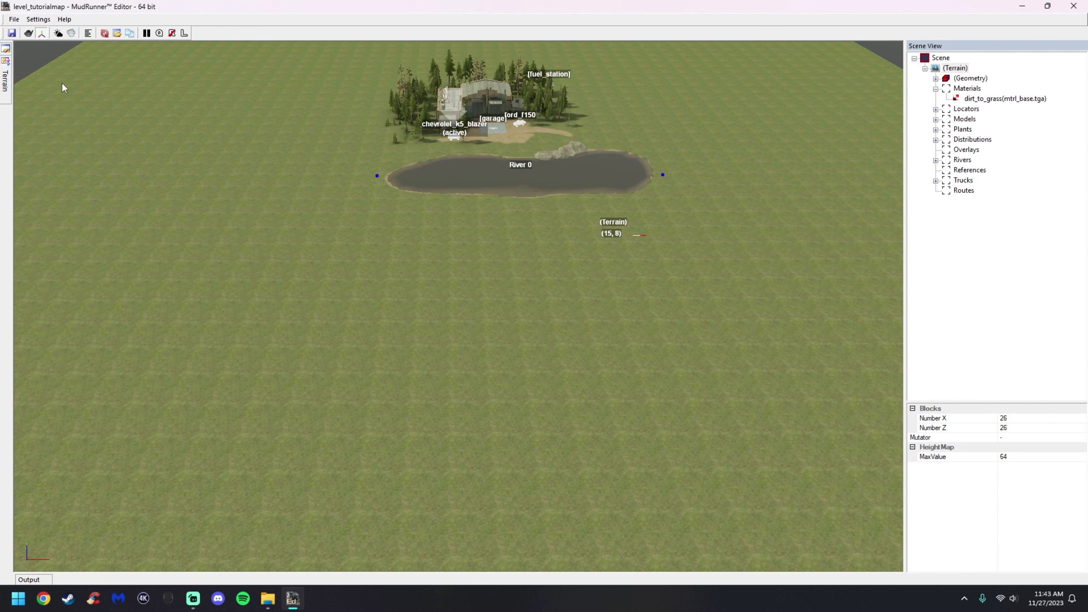
Collapse the Tutorial Map mod's folder in the media files and close the editor.
mouse_move(7, 69)
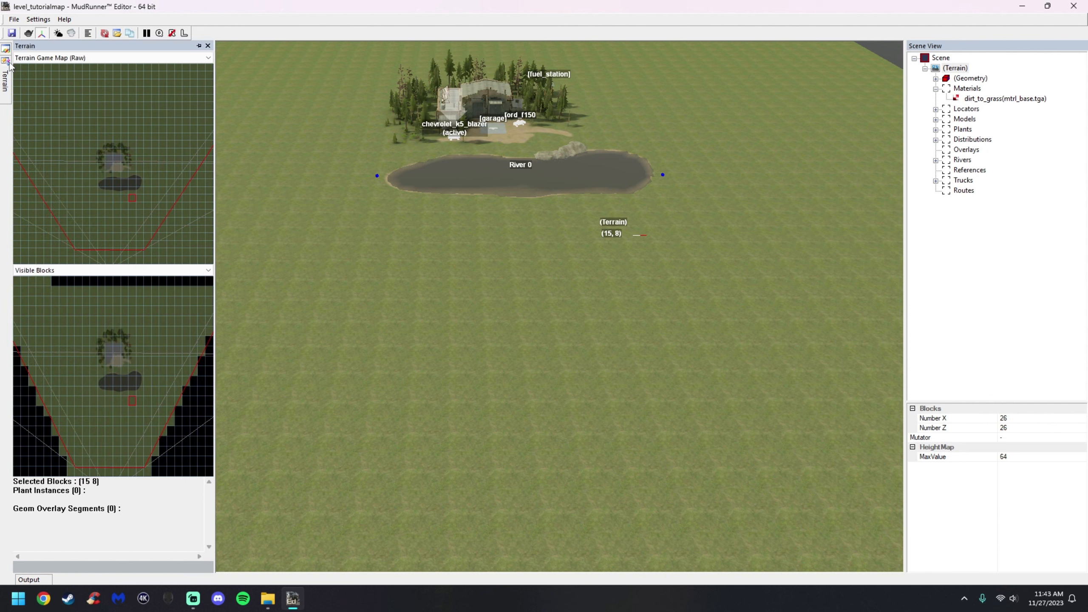
click(198, 46)
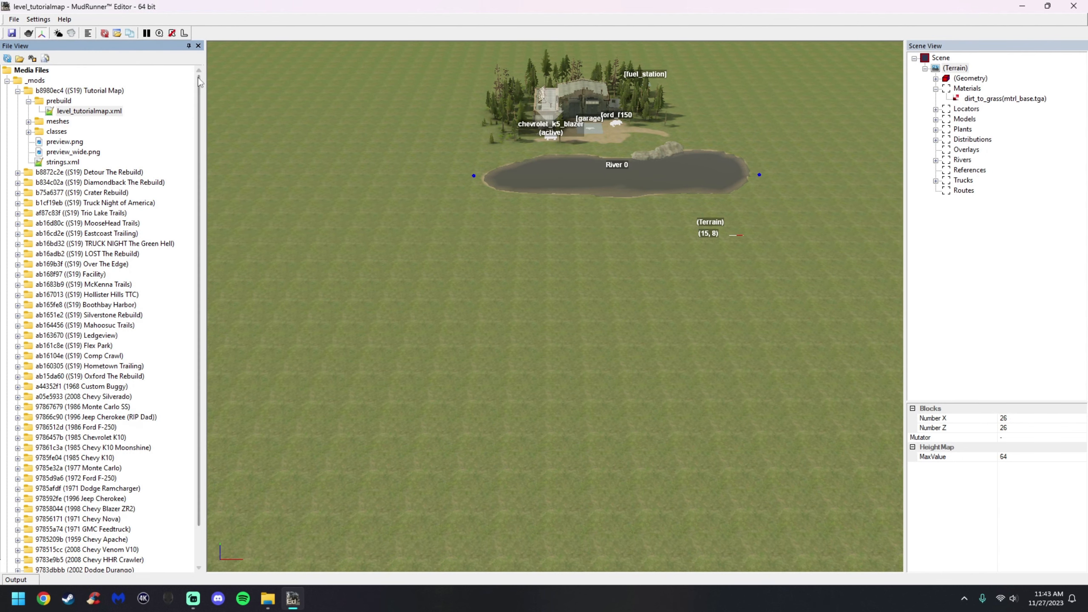
click(18, 91)
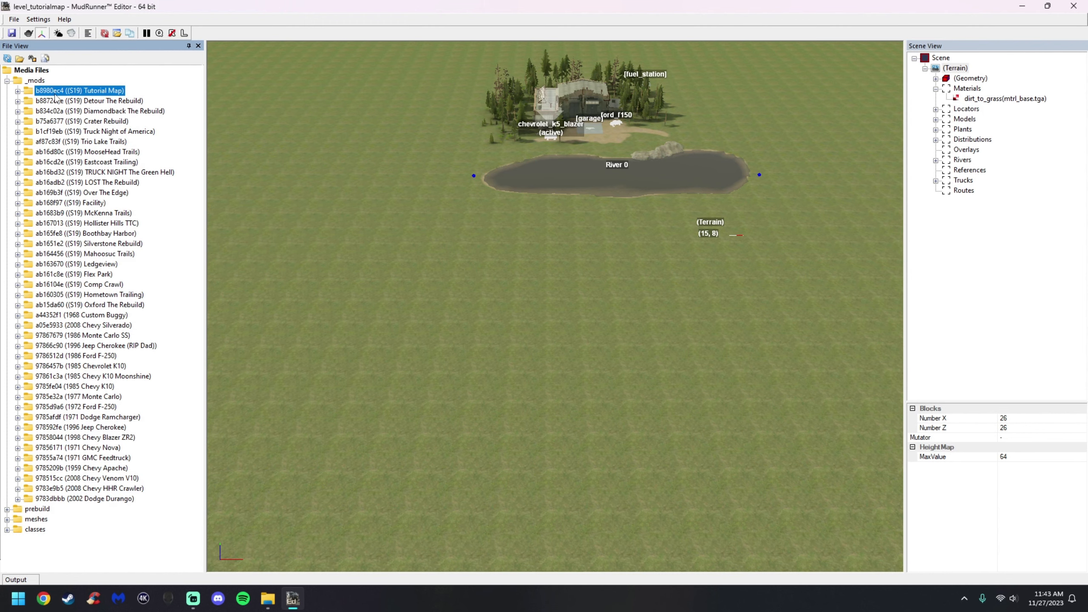
click(1073, 6)
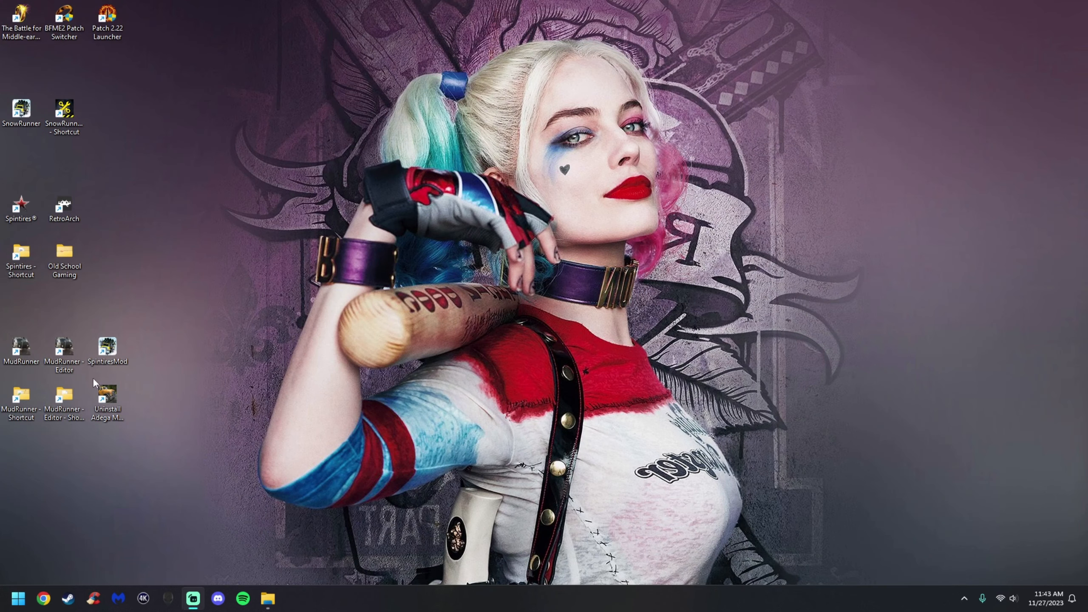
Open the tutorial map's level_tutorialmap folder in File Explorer, under Media, _mods, b8980ec4 and prebuild of the MudRunner Editor folder.
double_click(68, 407)
double_click(501, 187)
double_click(516, 168)
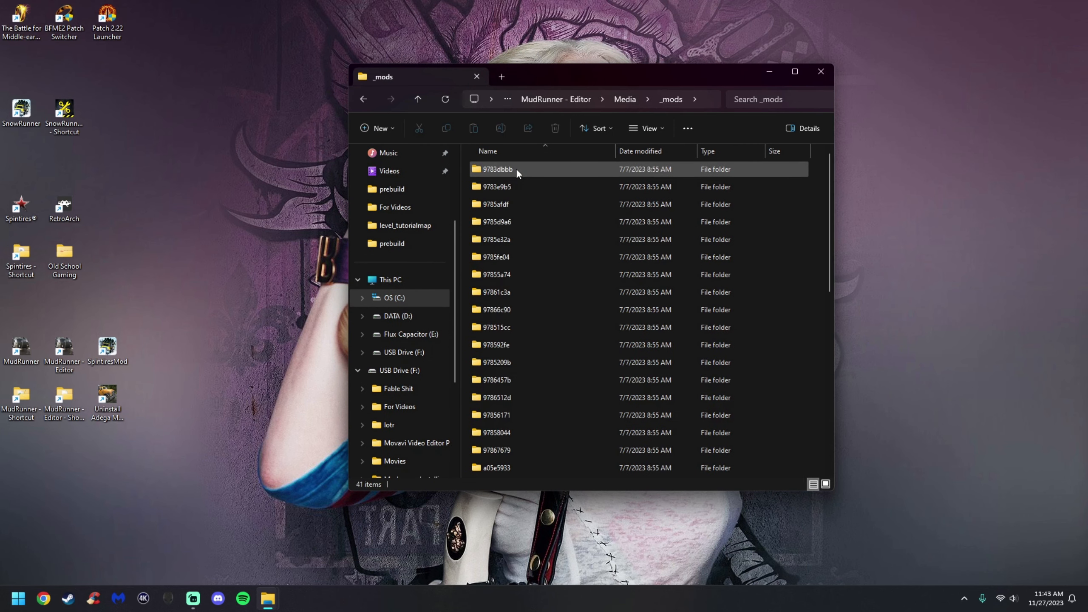
drag(831, 209, 820, 386)
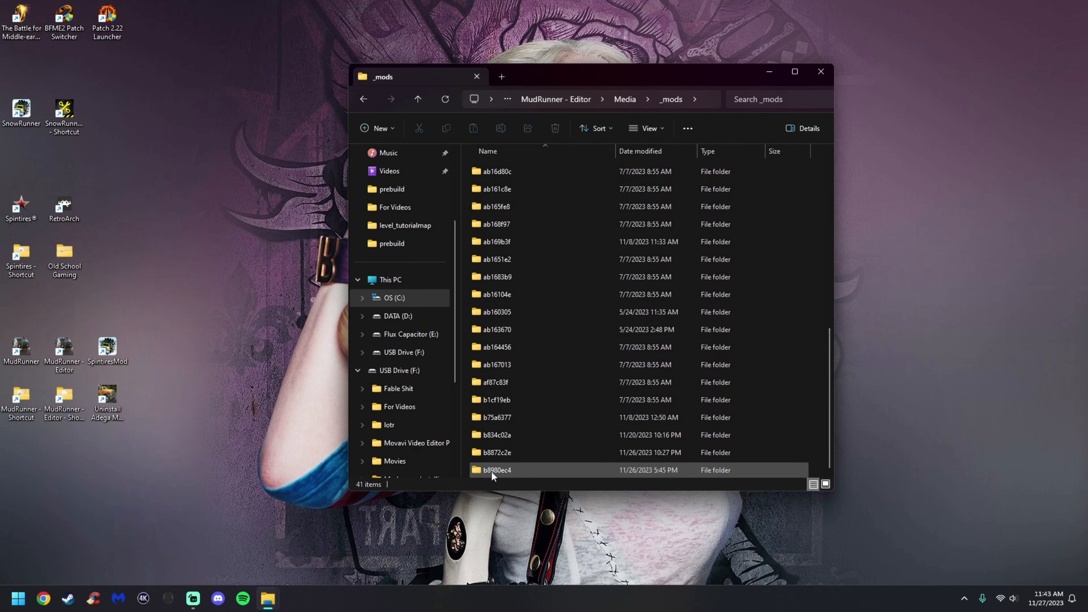
double_click(510, 471)
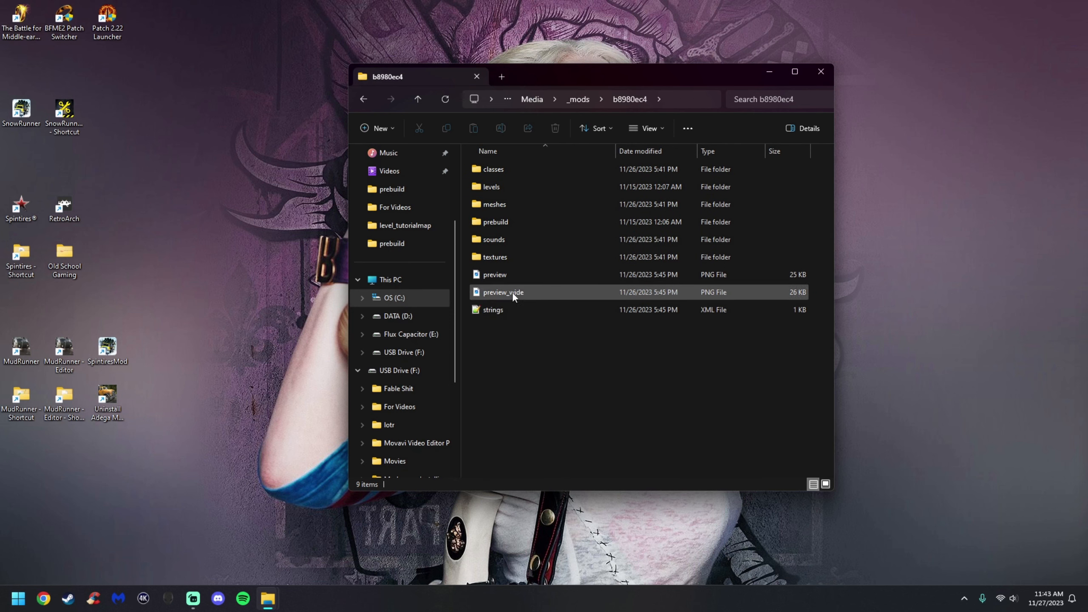
double_click(511, 222)
click(511, 168)
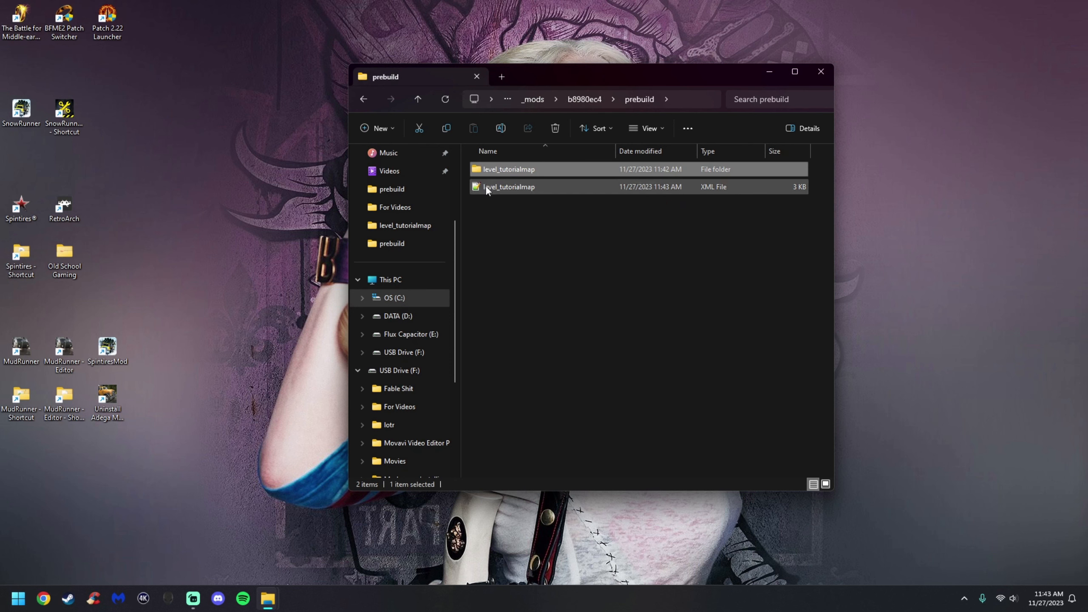
double_click(496, 171)
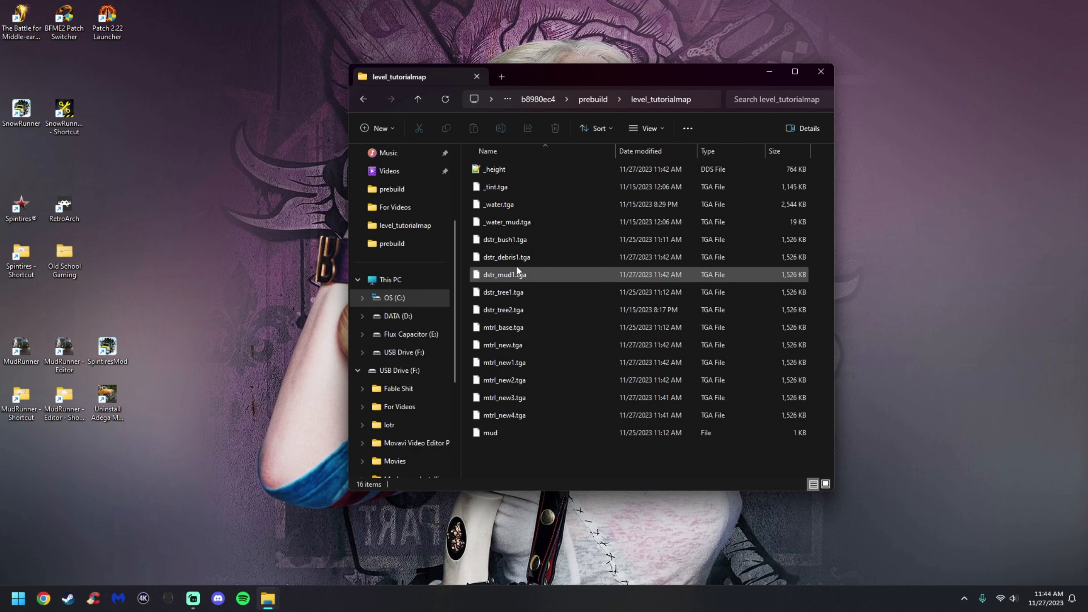
Delete the leftover material files mtrl_new.tga and mtrl_new1.tga through mtrl_new4.tga, keep mtrl_base.tga, and minimize the folder window.
click(526, 347)
click(522, 361)
click(523, 378)
click(524, 397)
click(496, 415)
drag(468, 414, 503, 350)
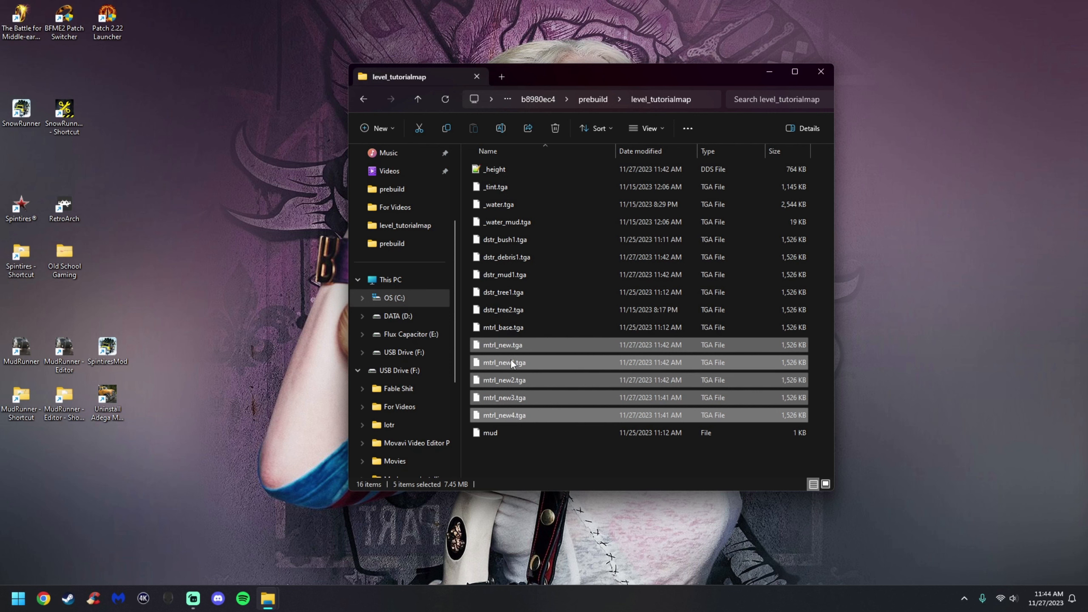
right_click(545, 345)
click(649, 360)
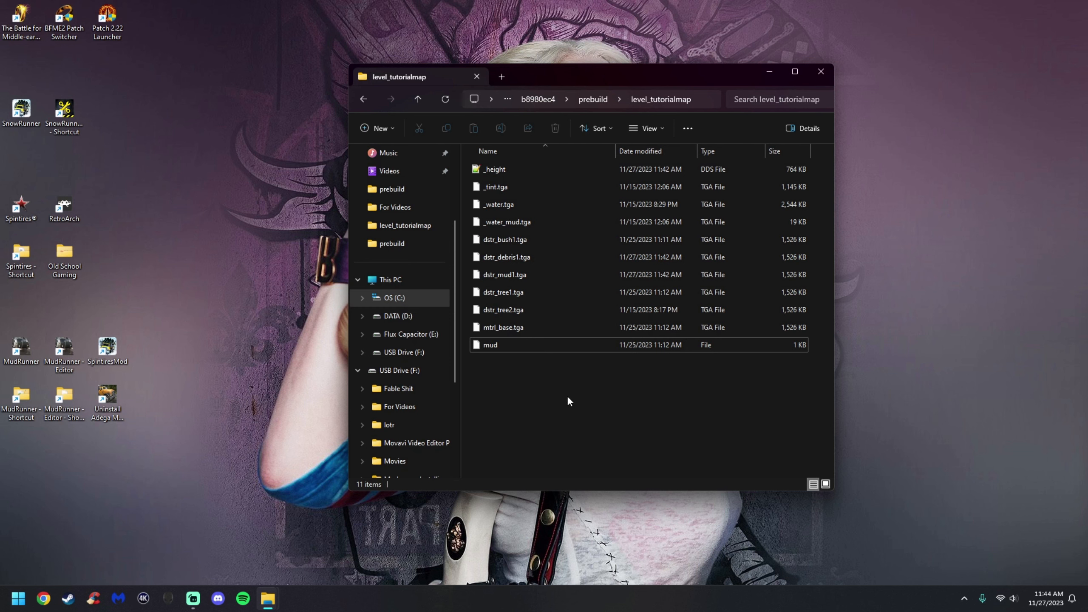
click(473, 327)
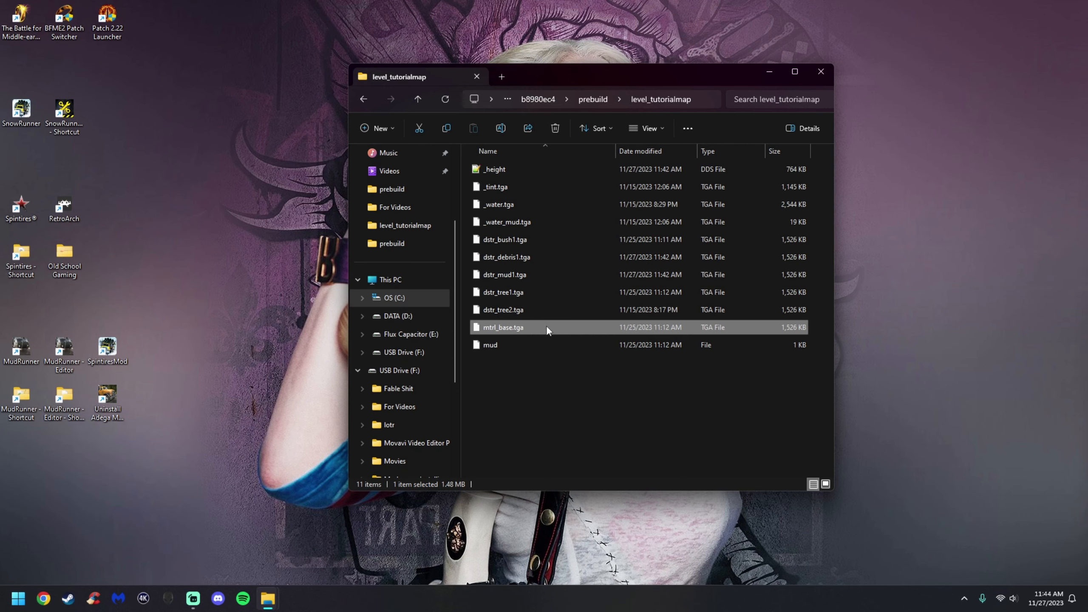
click(769, 71)
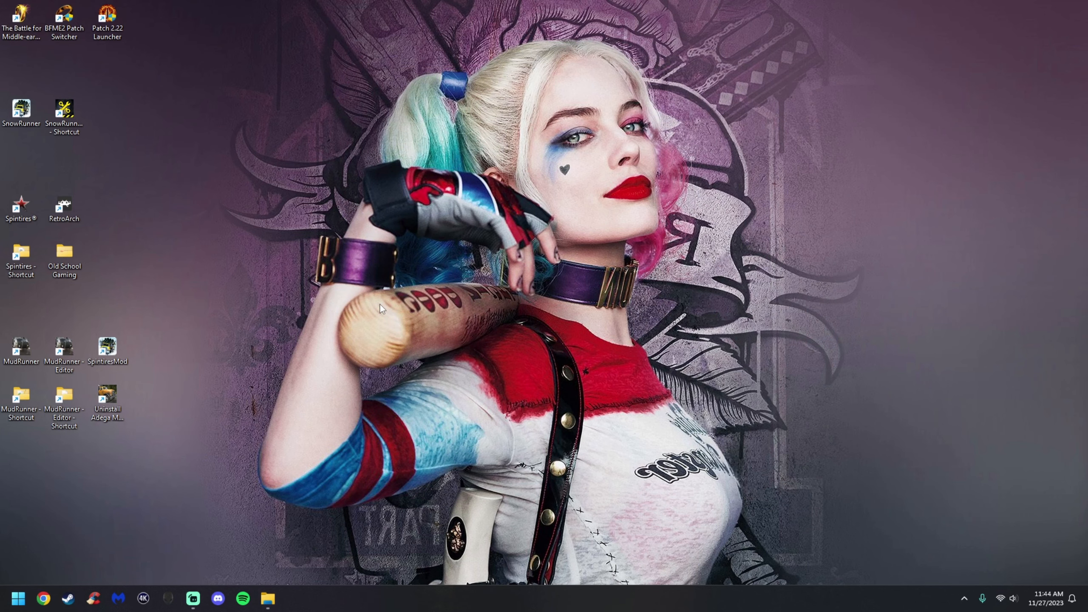